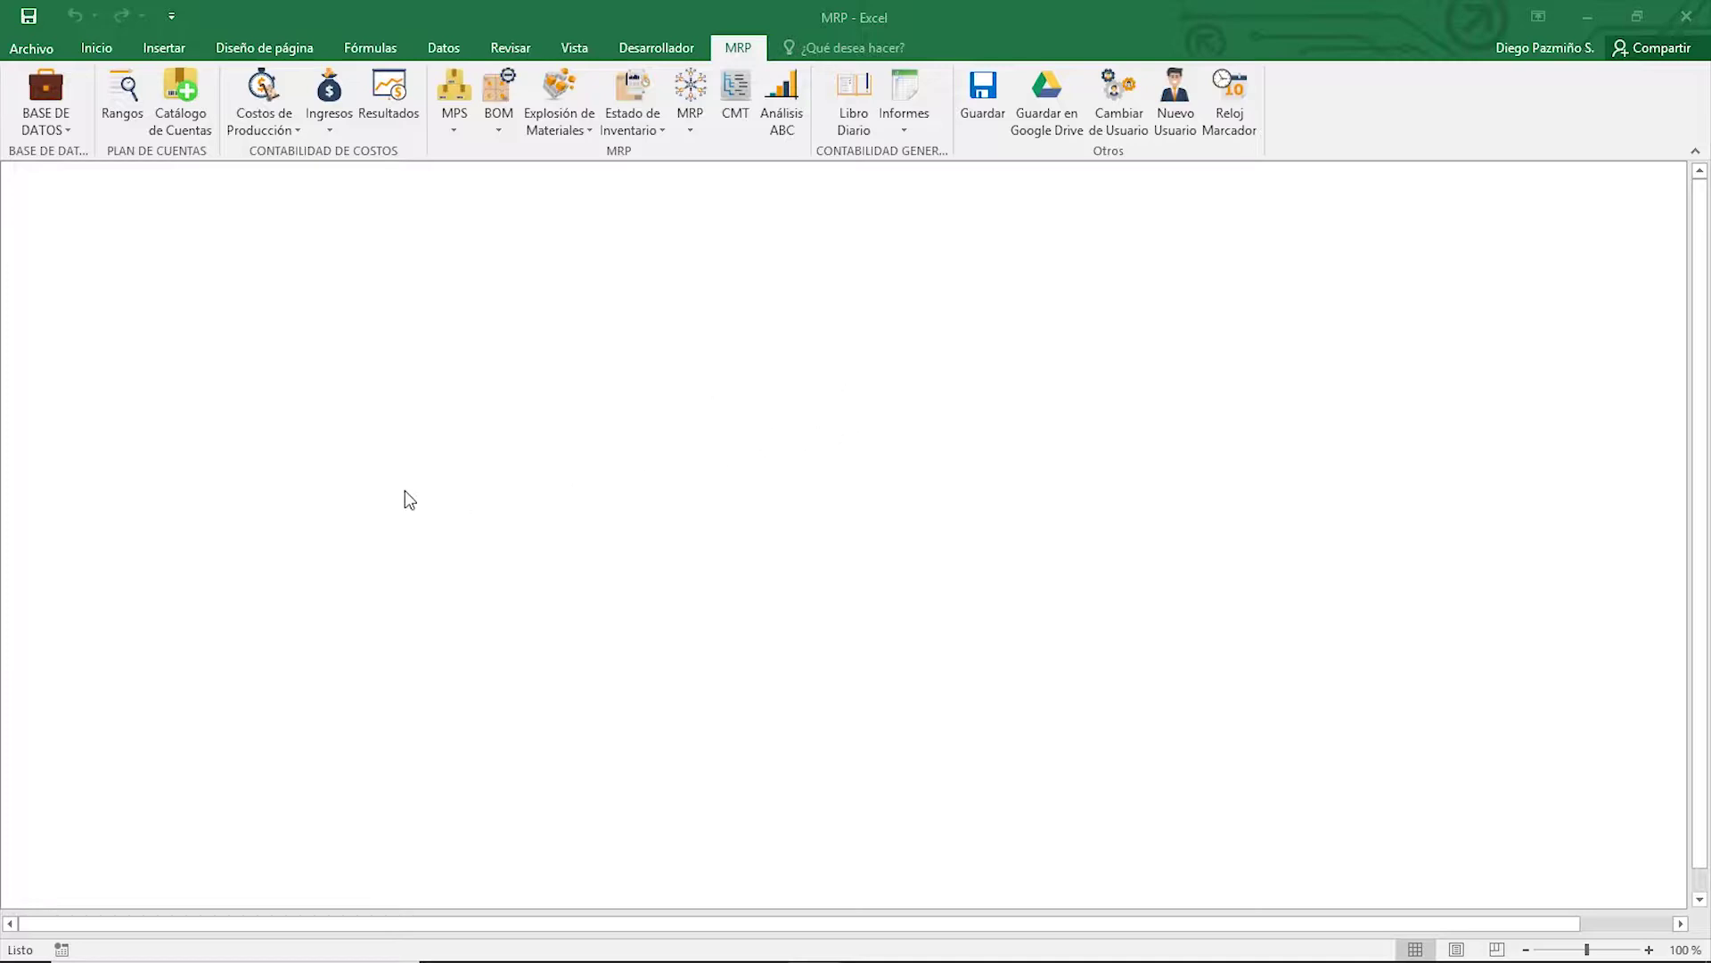
Switch to Chrome, search Google for "descargar google drive" and open the official Google Drive download page
left_click(605, 949)
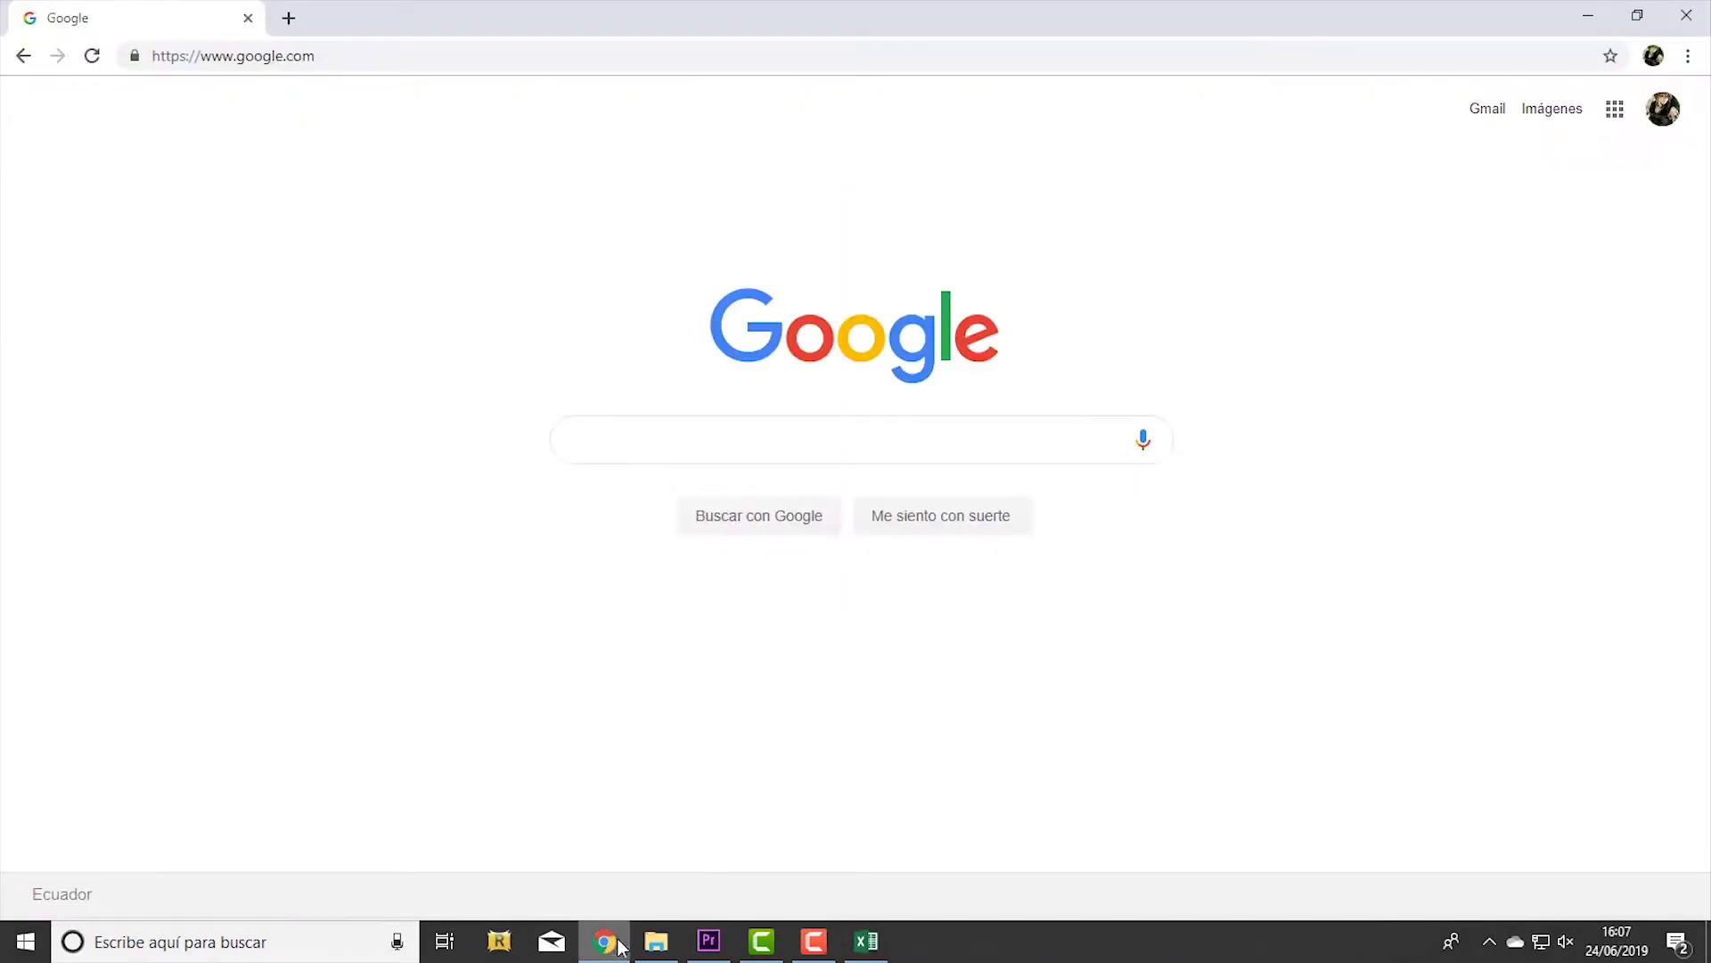
left_click(680, 429)
type("desc")
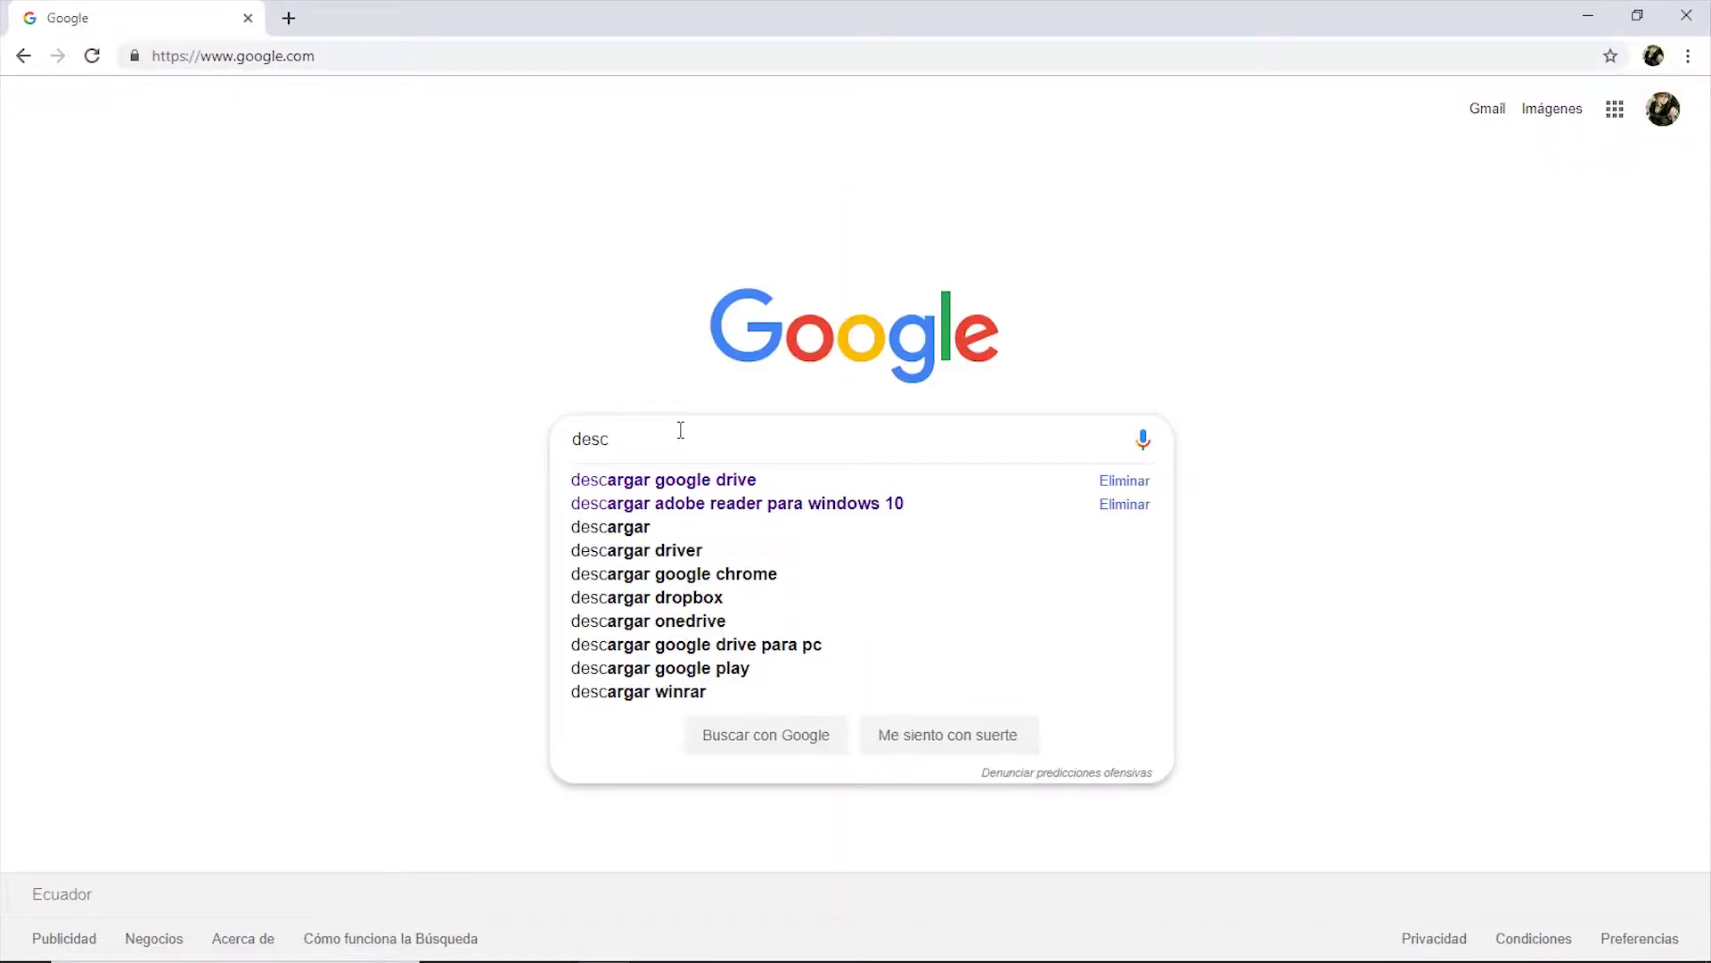
key("Down")
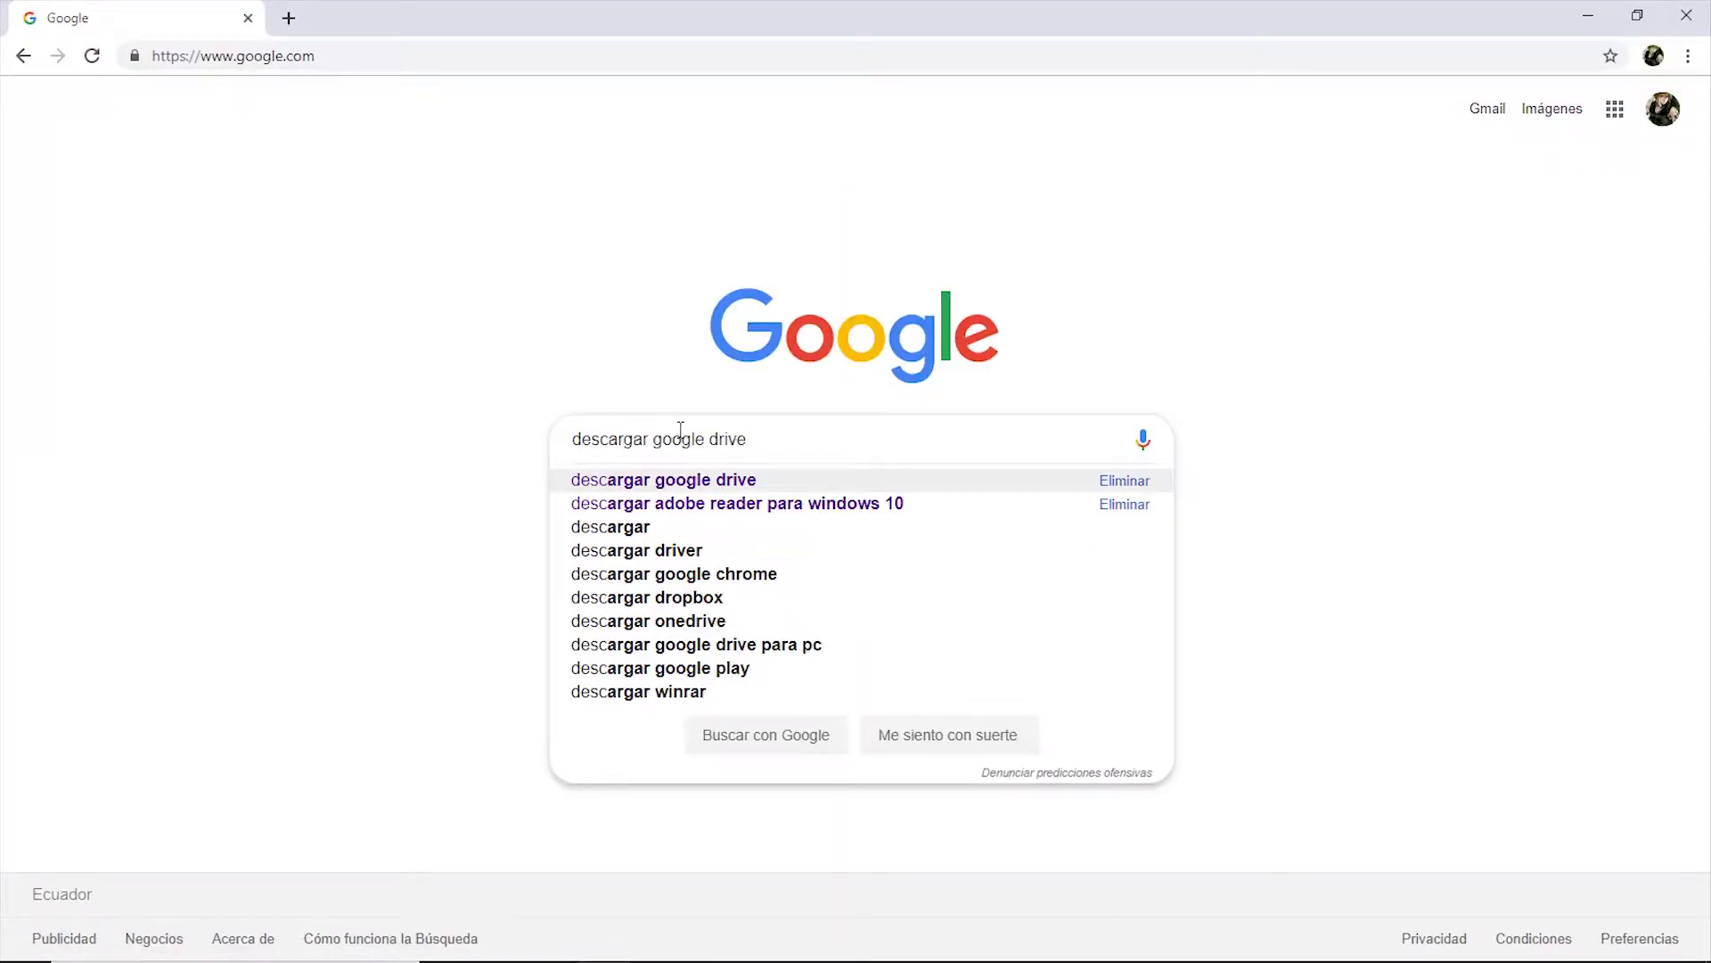
key("Return")
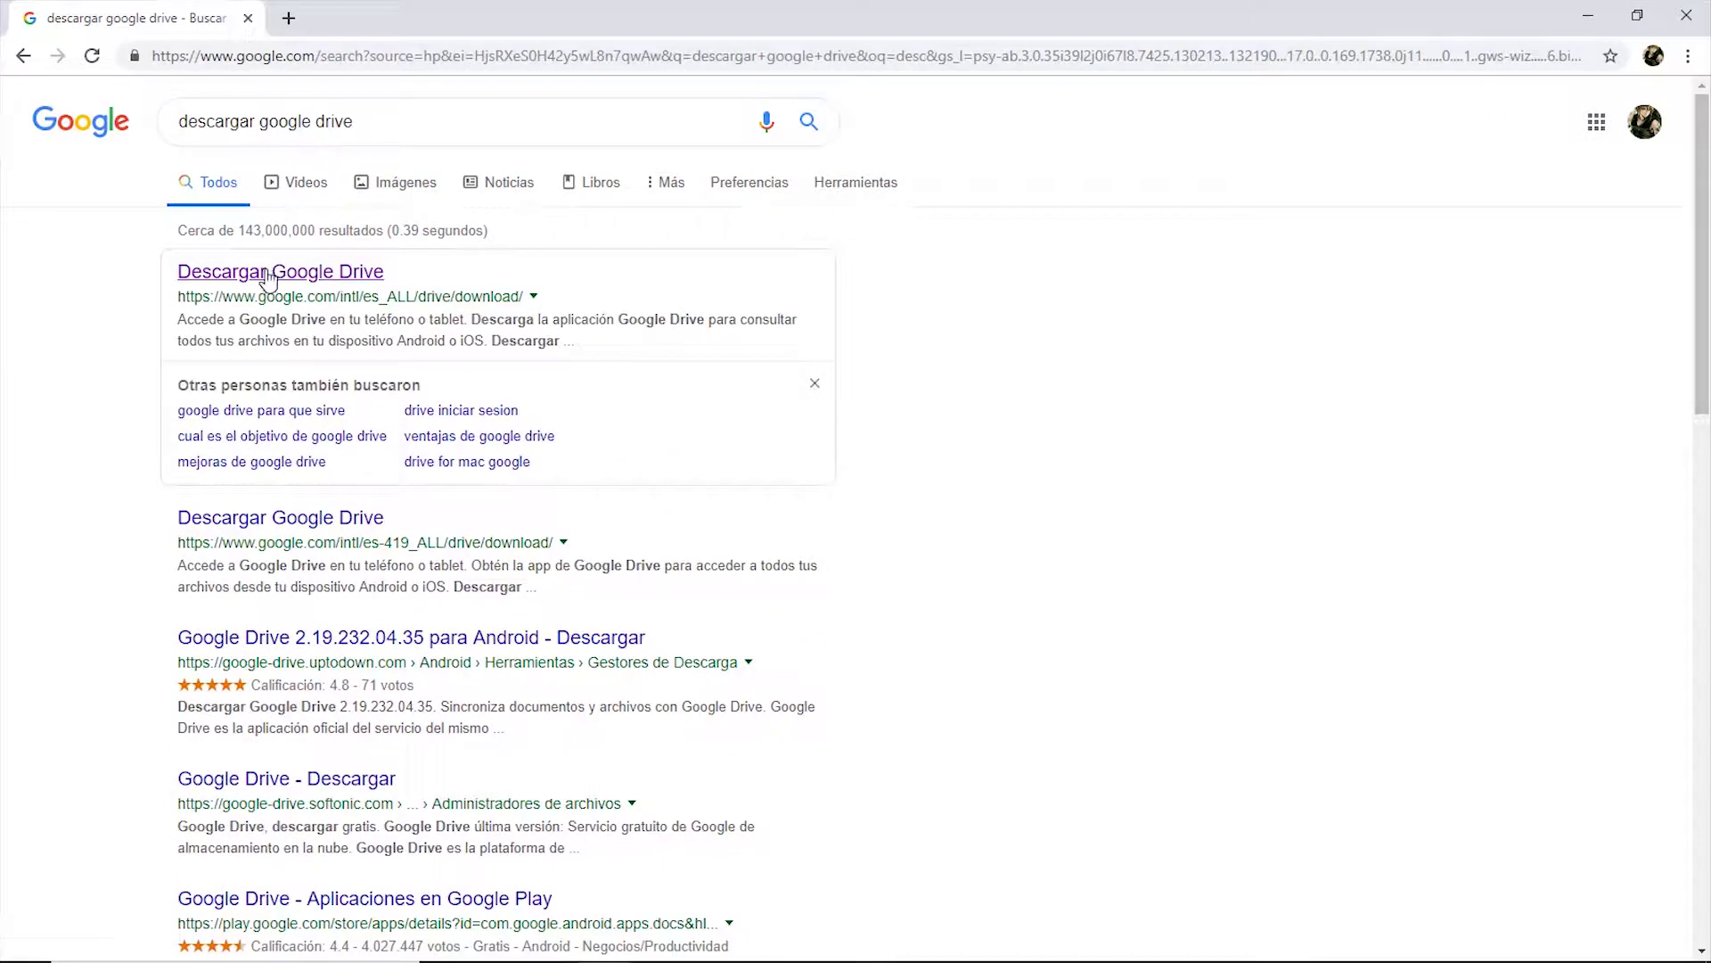
left_click(268, 275)
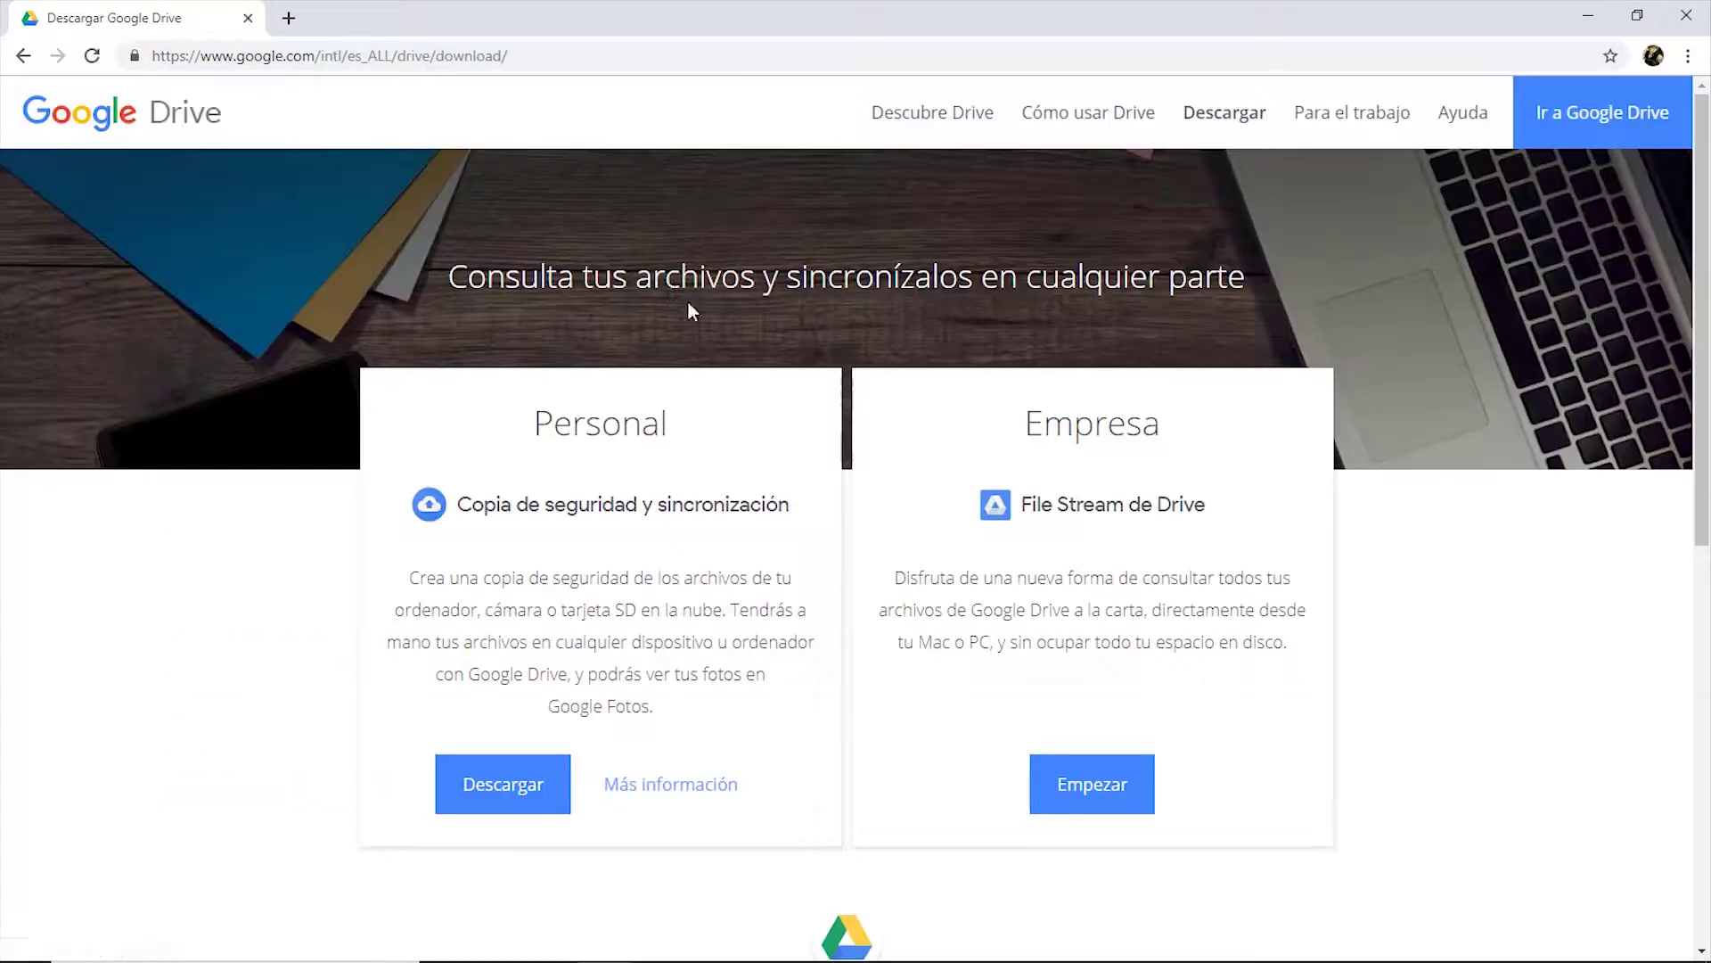
Download the Personal version, Copia de seguridad y sincronización for Windows, accepting its terms of service
left_click_drag(523, 428, 624, 458)
scroll(546, 527, "down", 3)
left_click(517, 578)
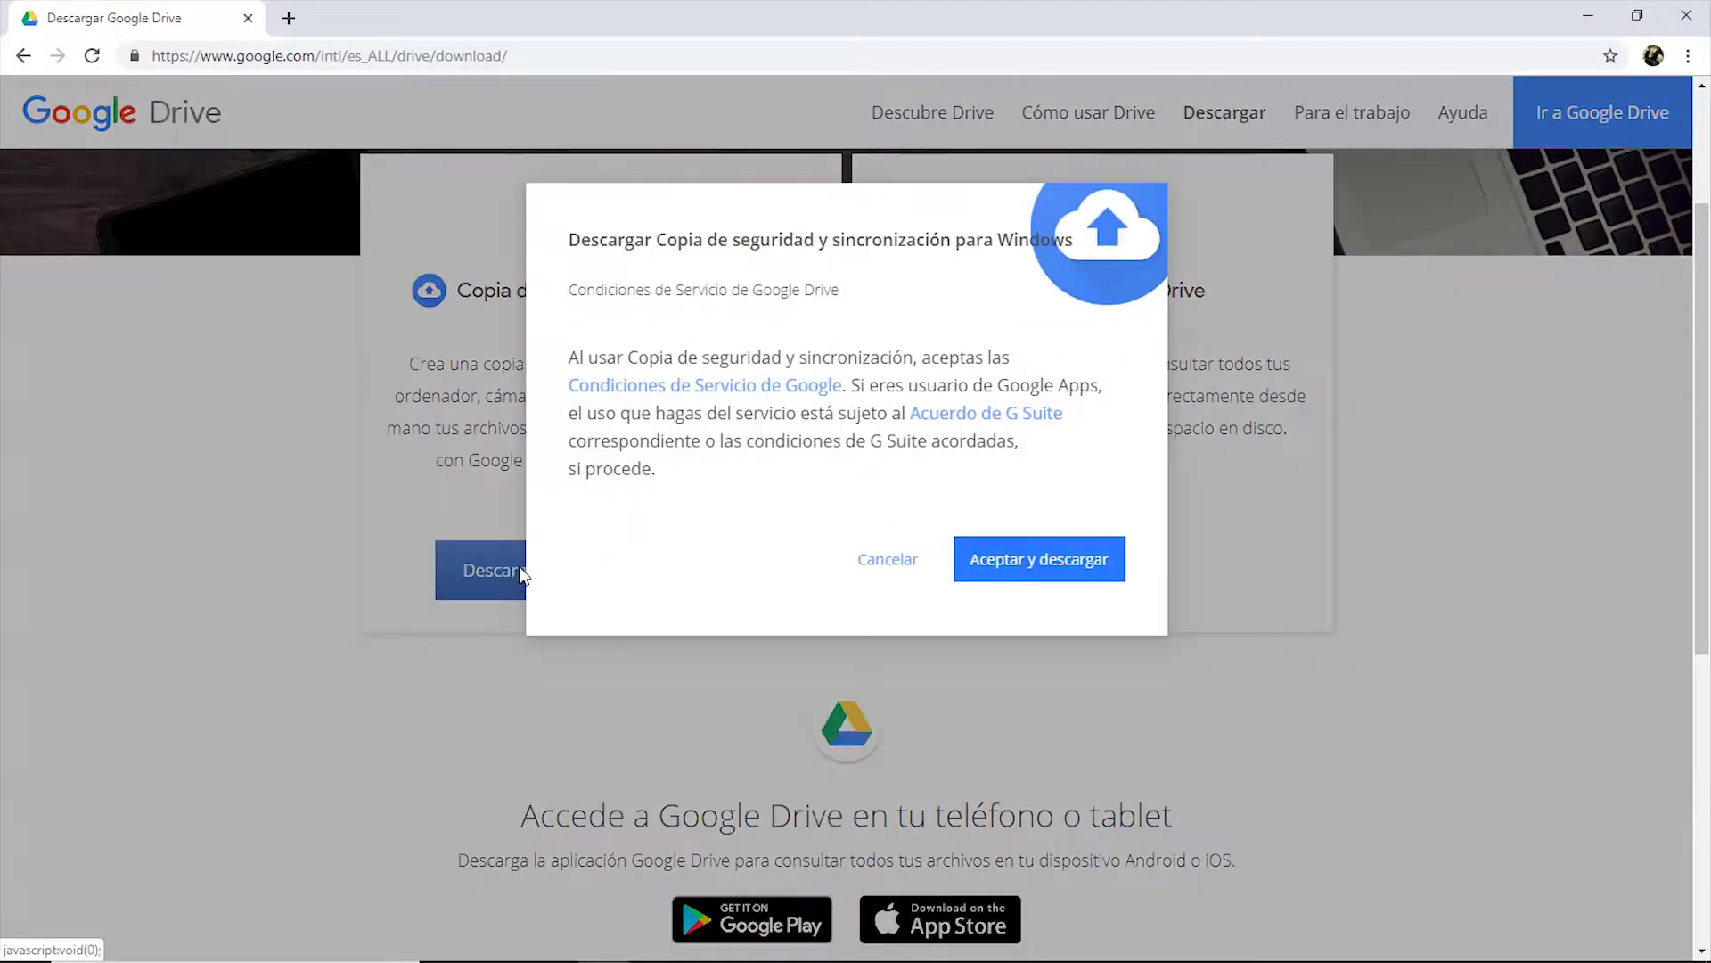
left_click(1044, 548)
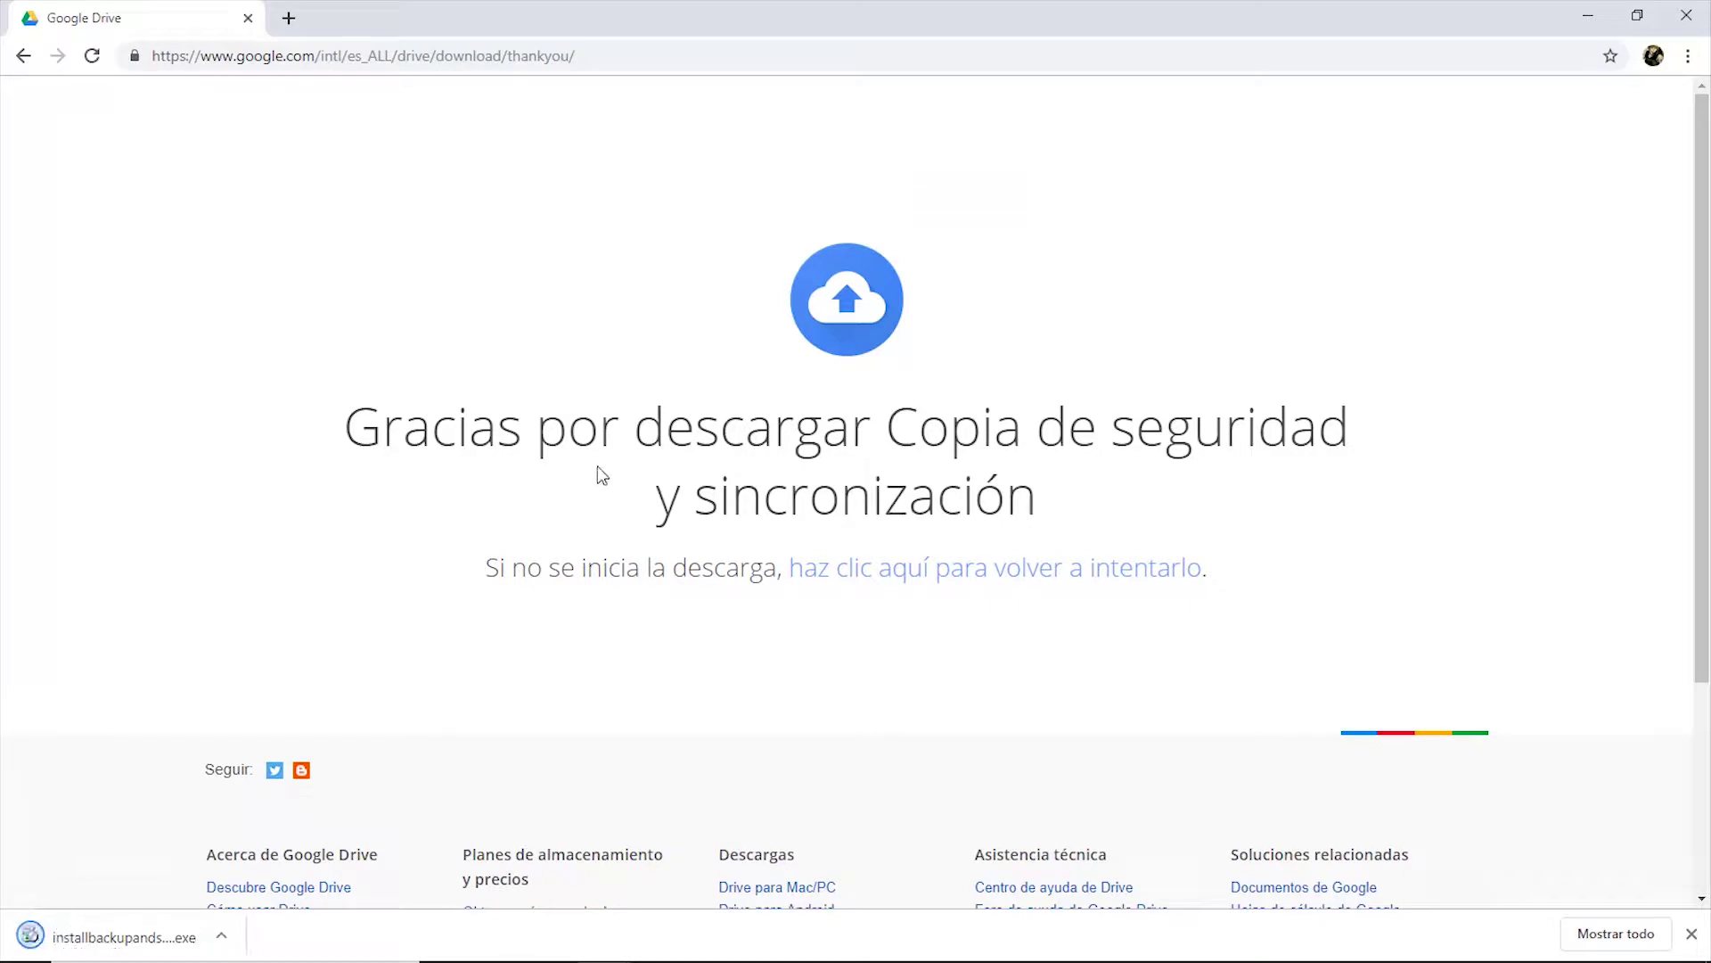
Show the downloaded installer in its folder, install Copia de seguridad y sincronización, and close the installer and Descargas windows
left_click(222, 938)
left_click(393, 864)
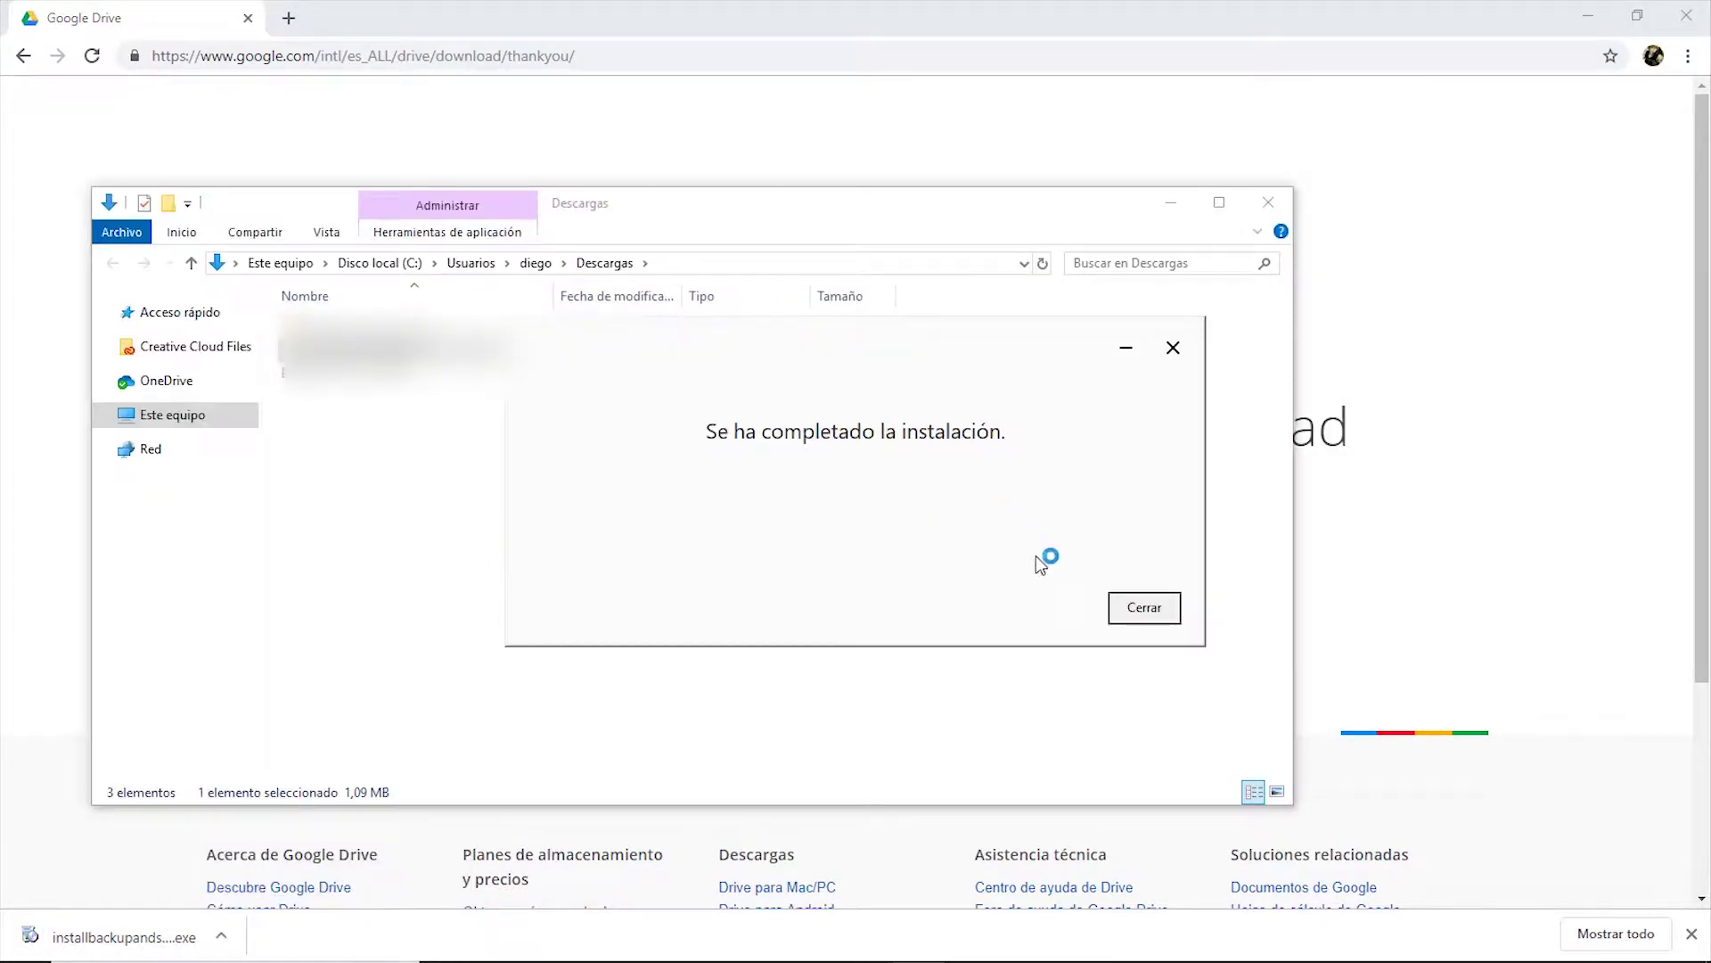
left_click(1154, 606)
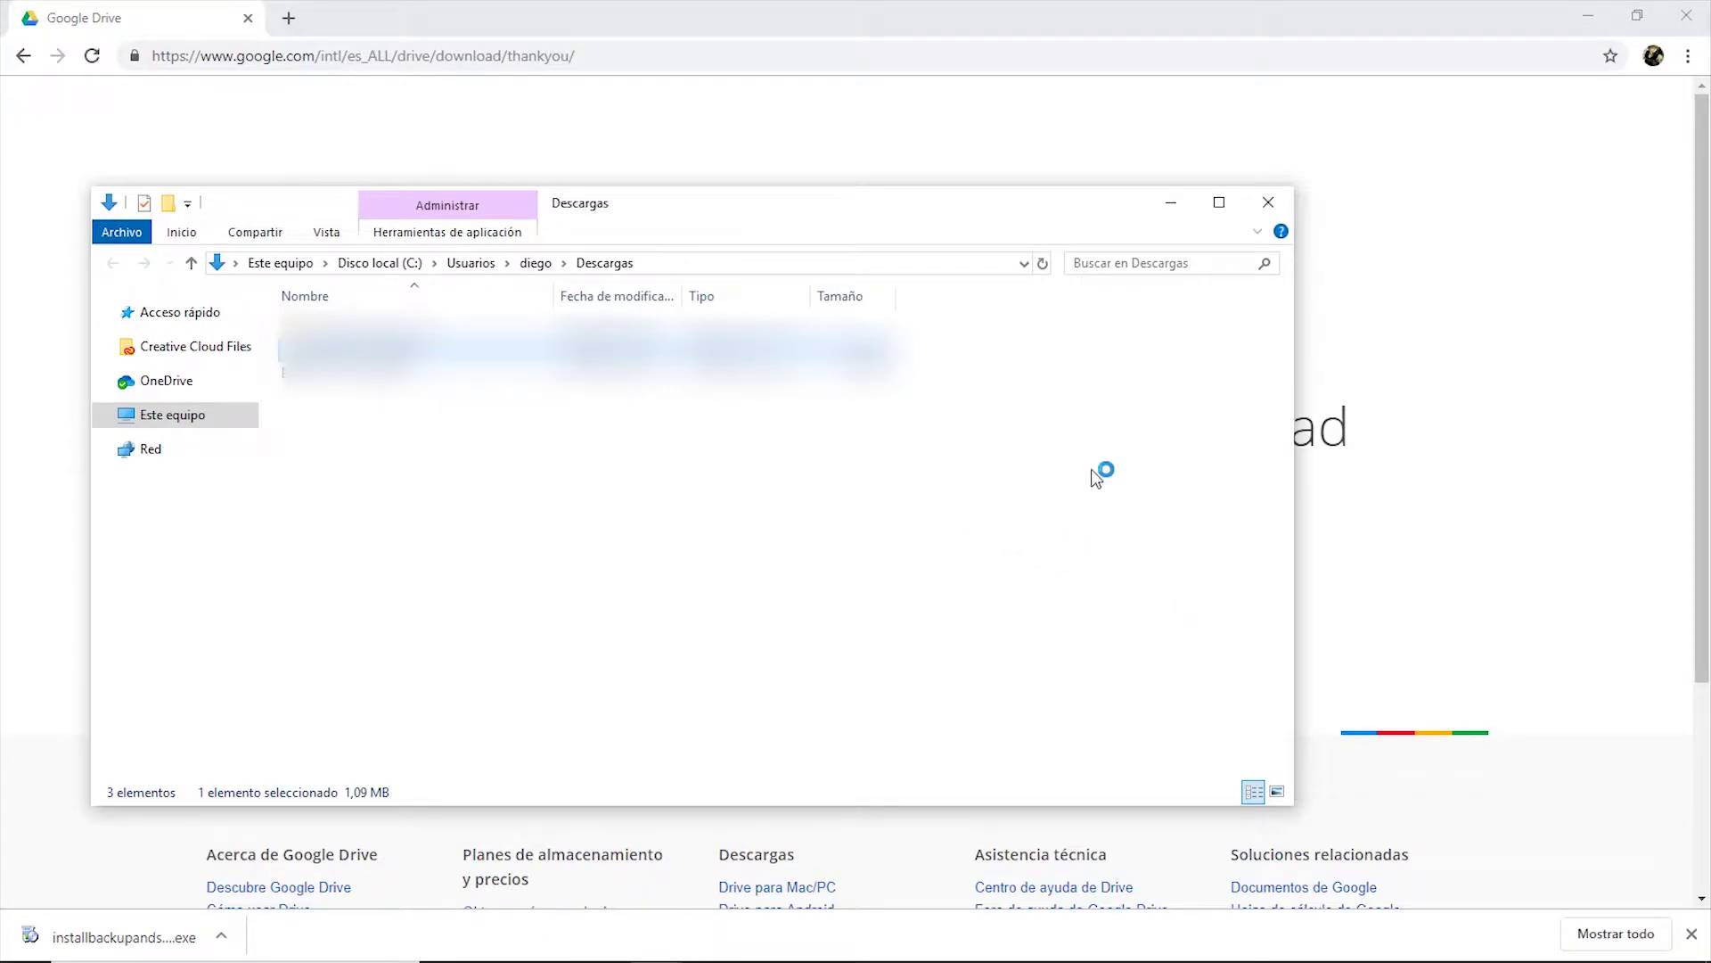
left_click(1270, 205)
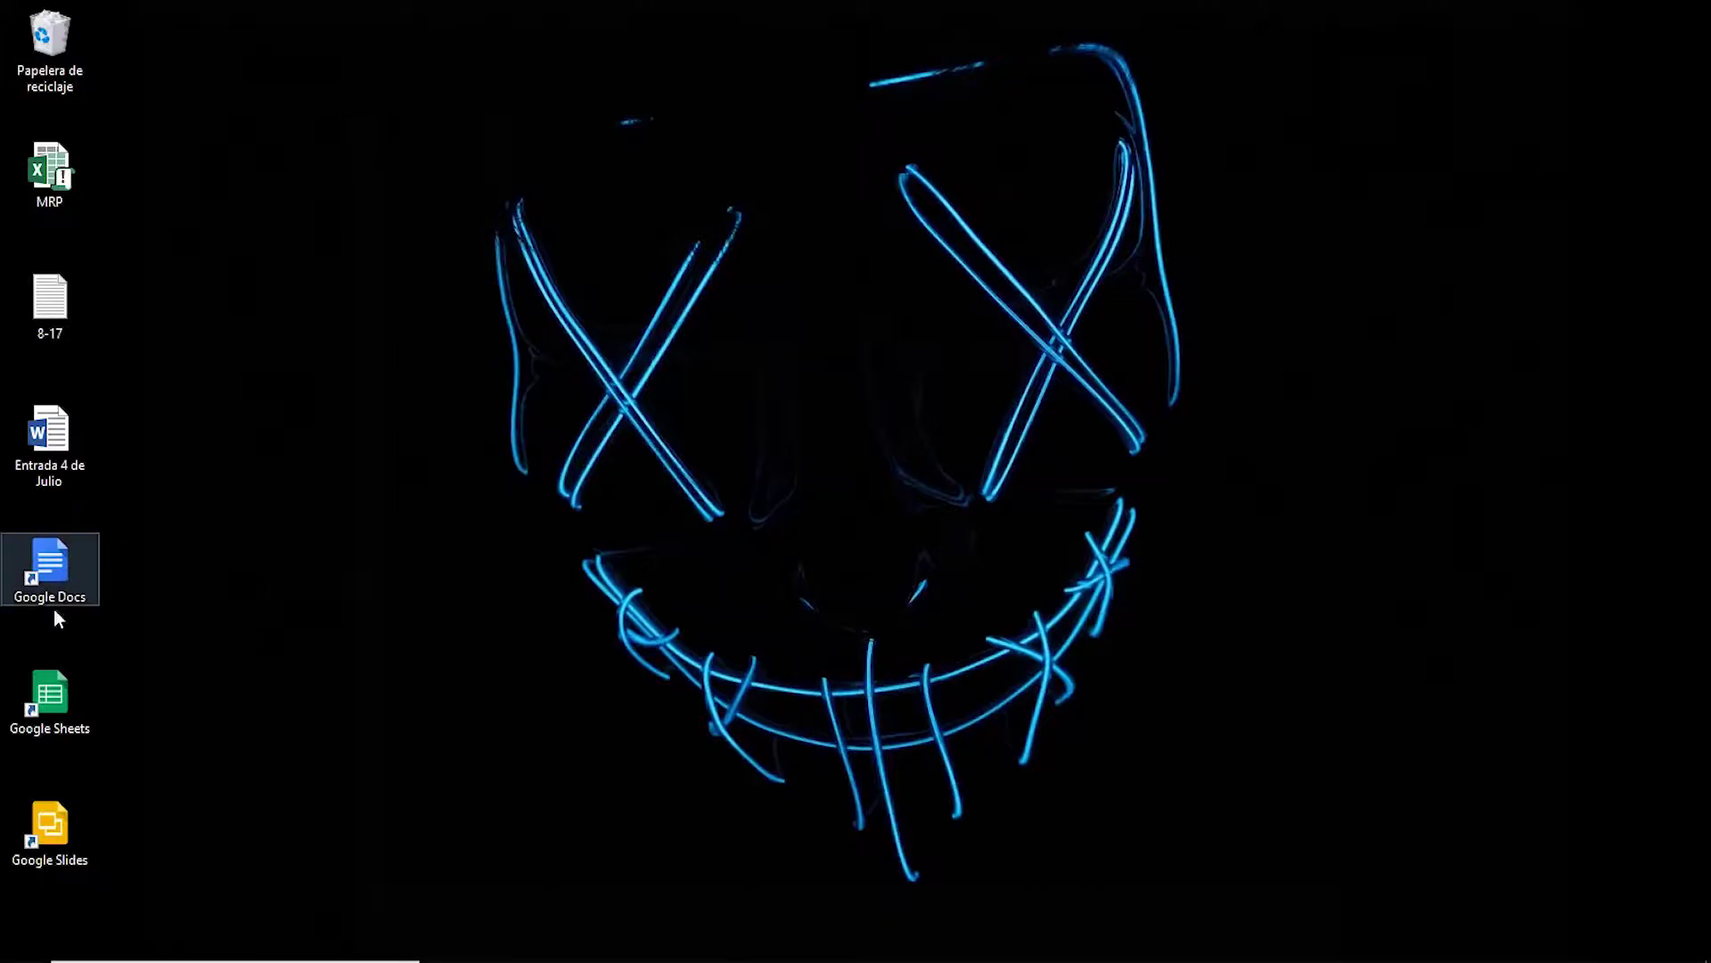
Move the Google Docs, Google Sheets and Google Slides desktop shortcuts to the Recycle Bin
left_click_drag(135, 516, 51, 863)
left_click_drag(56, 559, 54, 40)
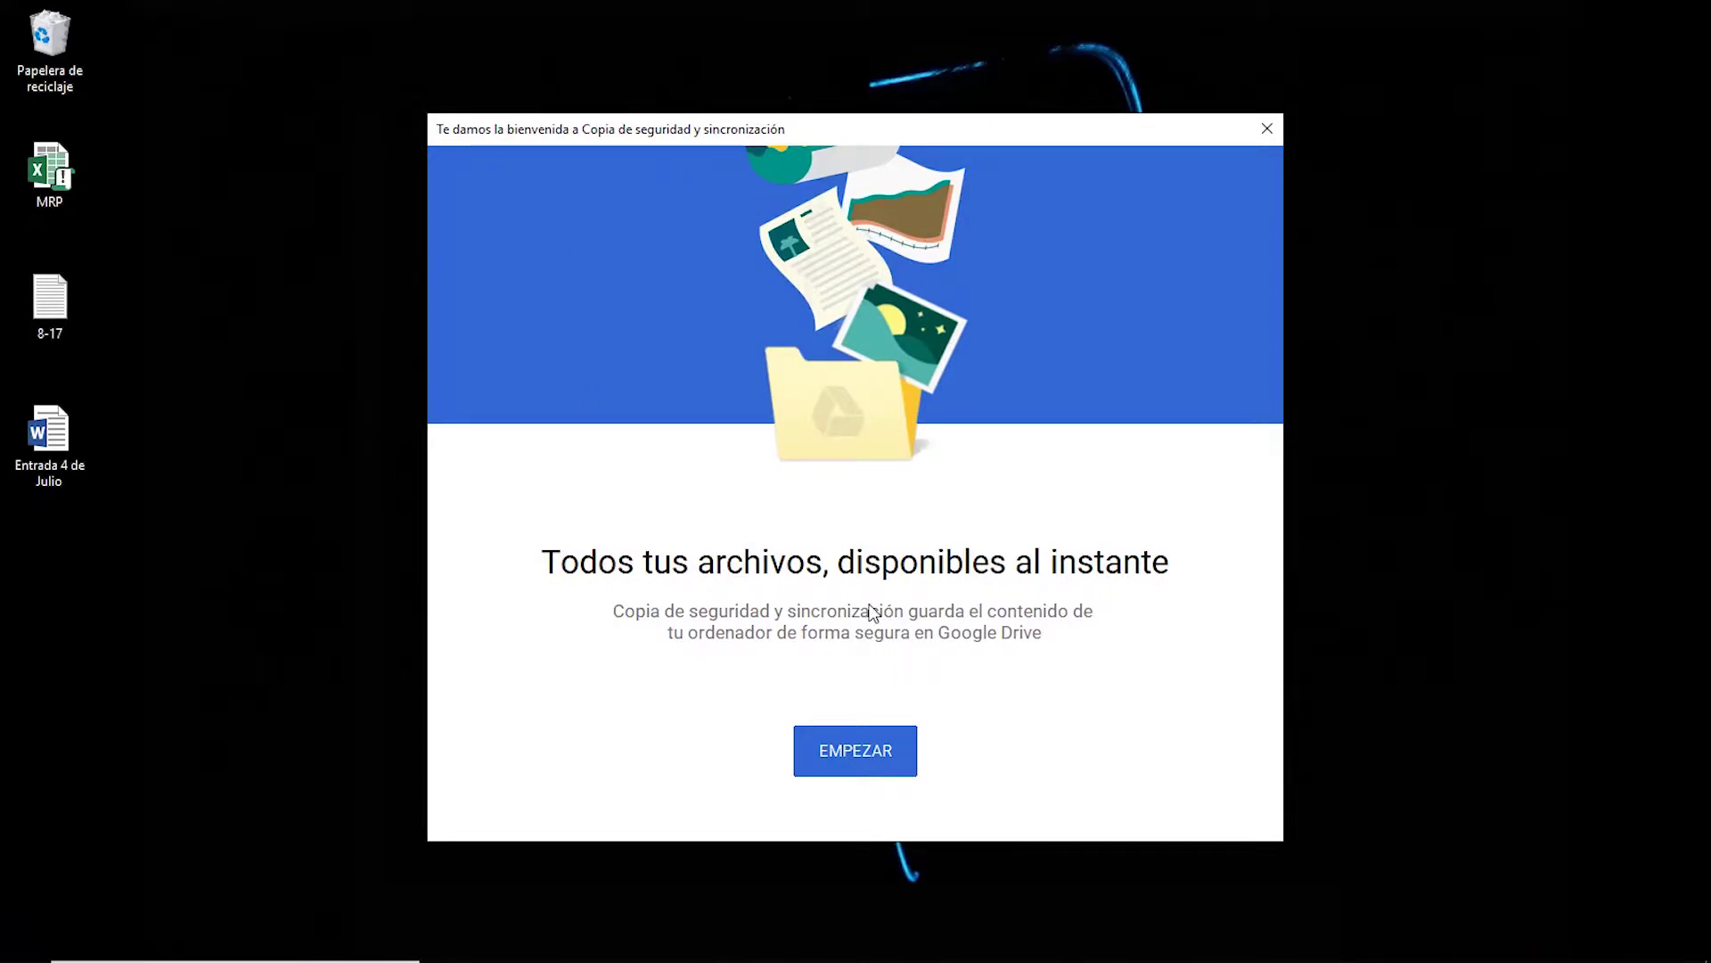
Begin the Copia de seguridad y sincronización setup and sign in with the account e-mail and password
left_click(870, 747)
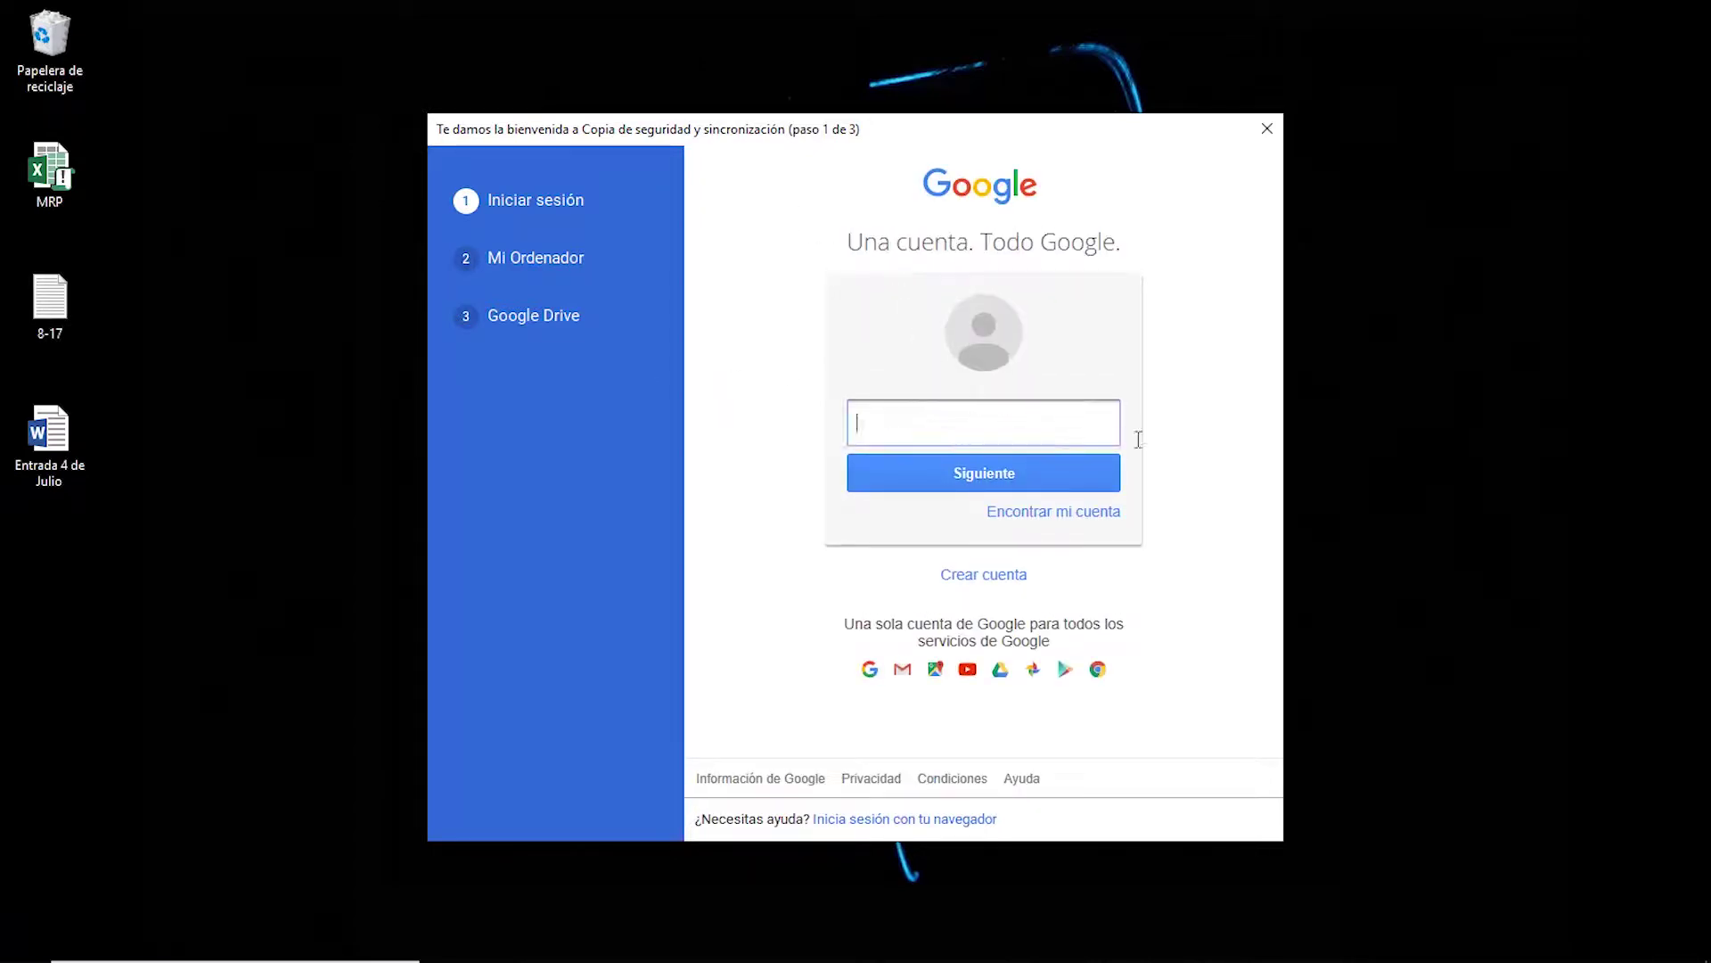
type("a")
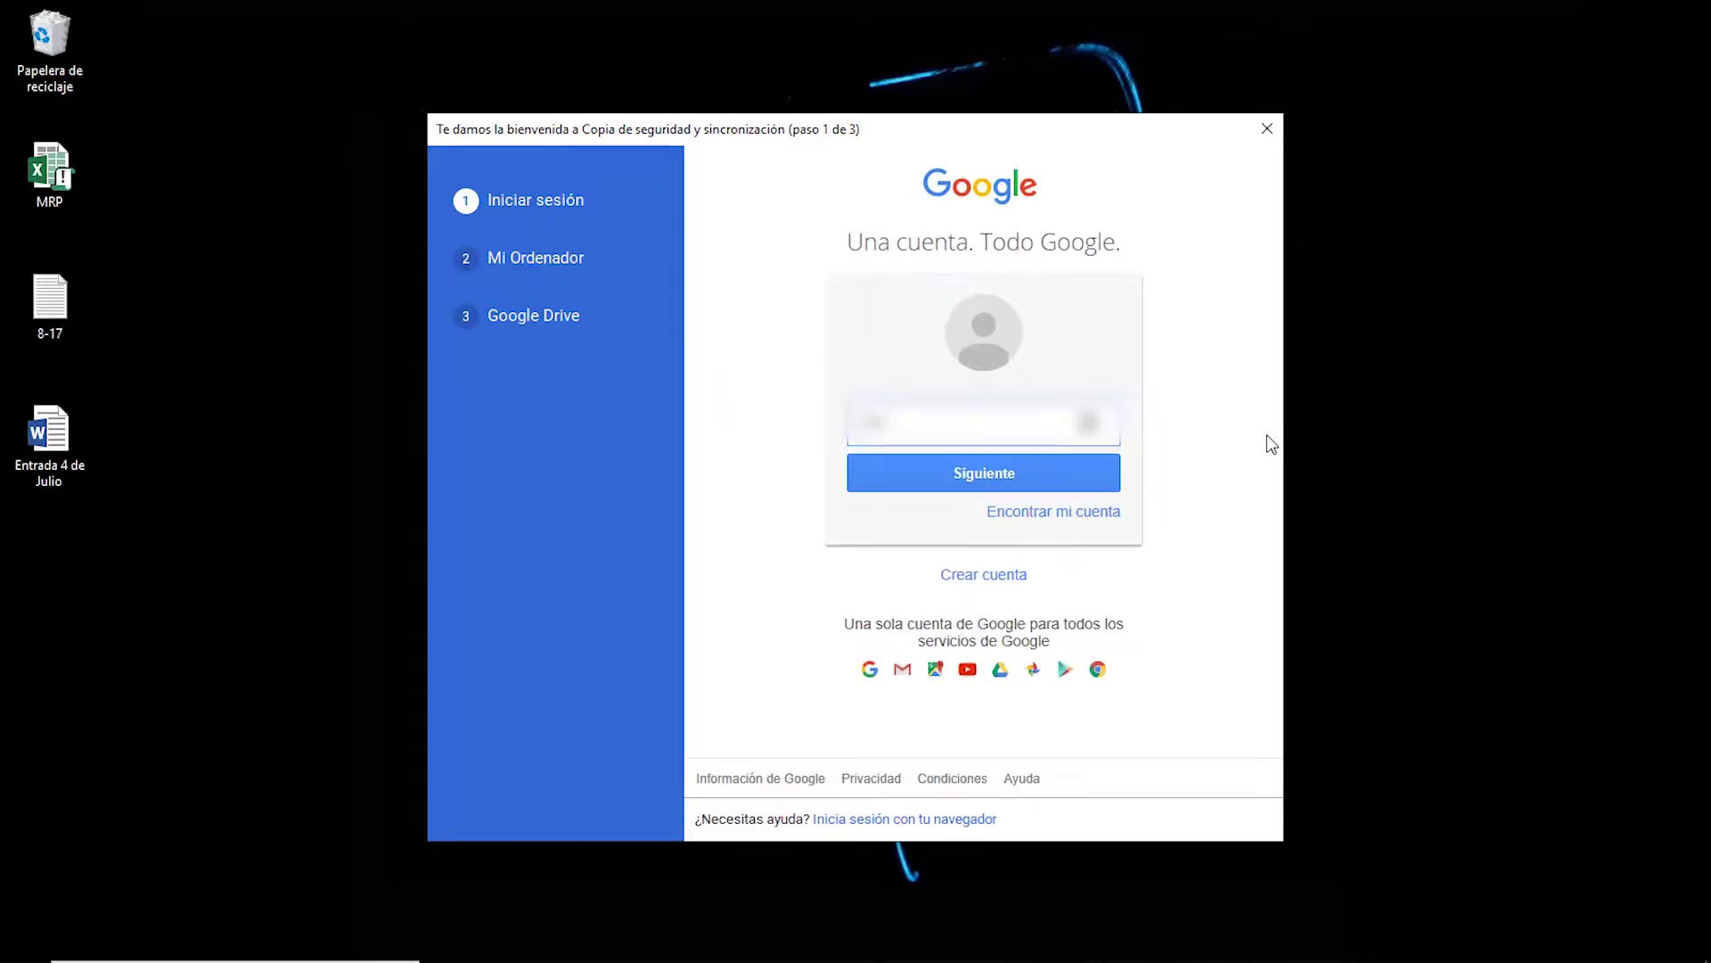
type("aaaaaaaaaaaa")
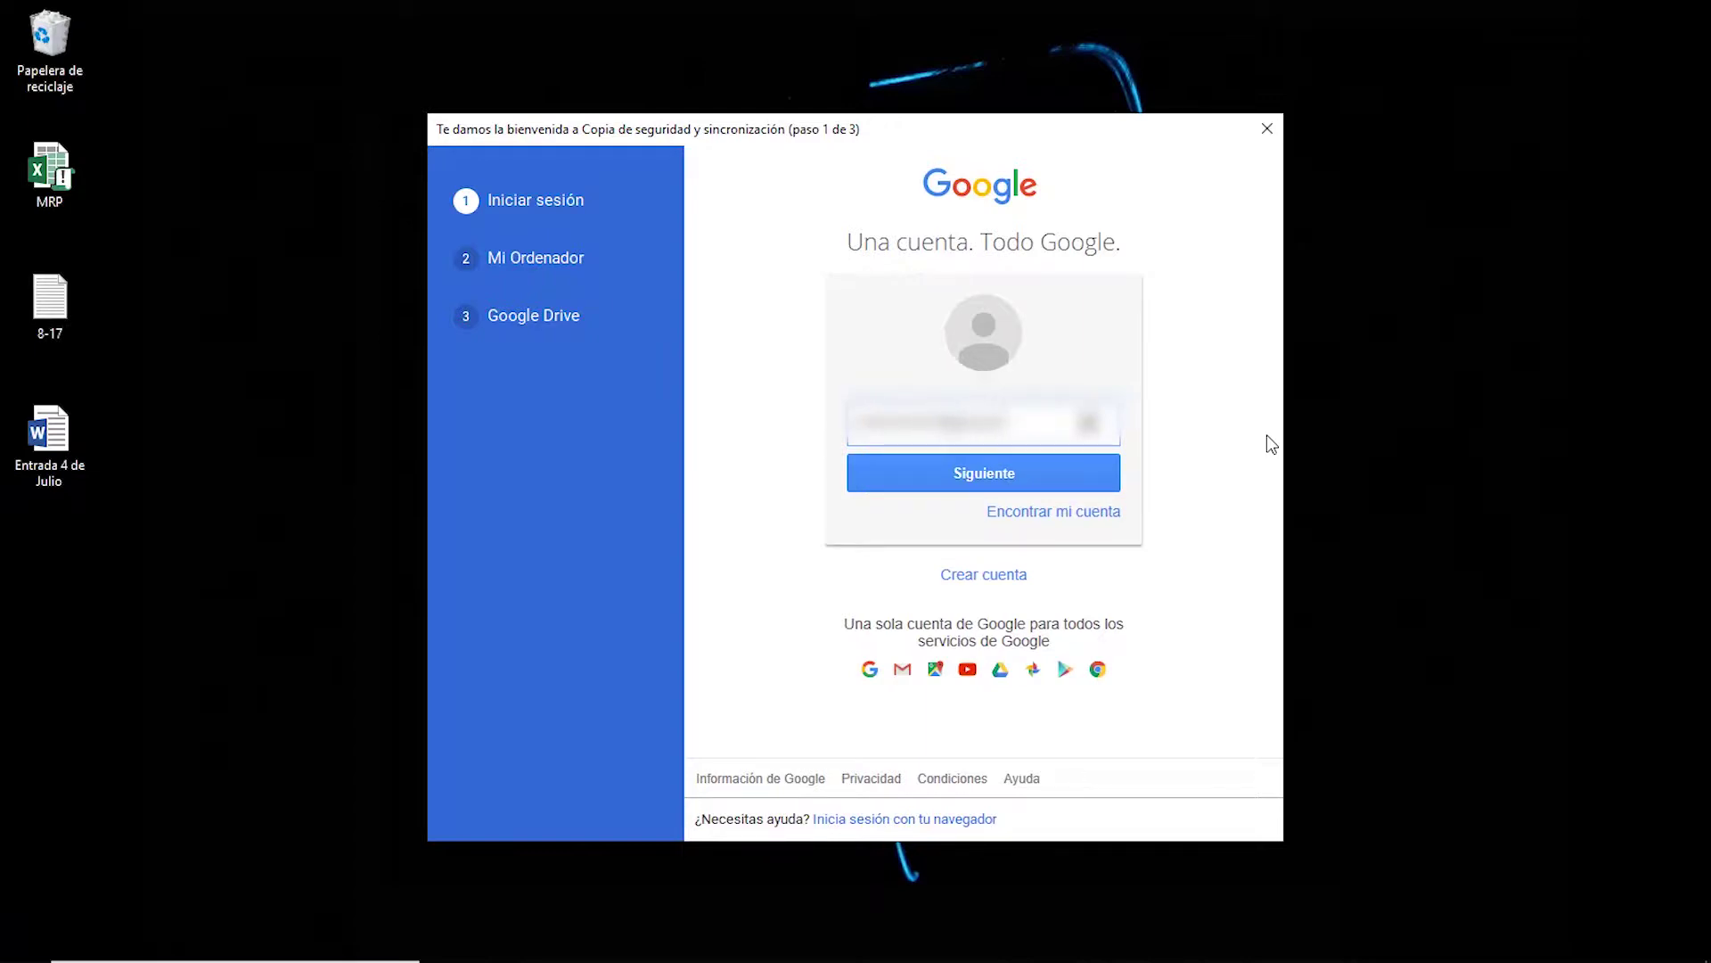
key("Return")
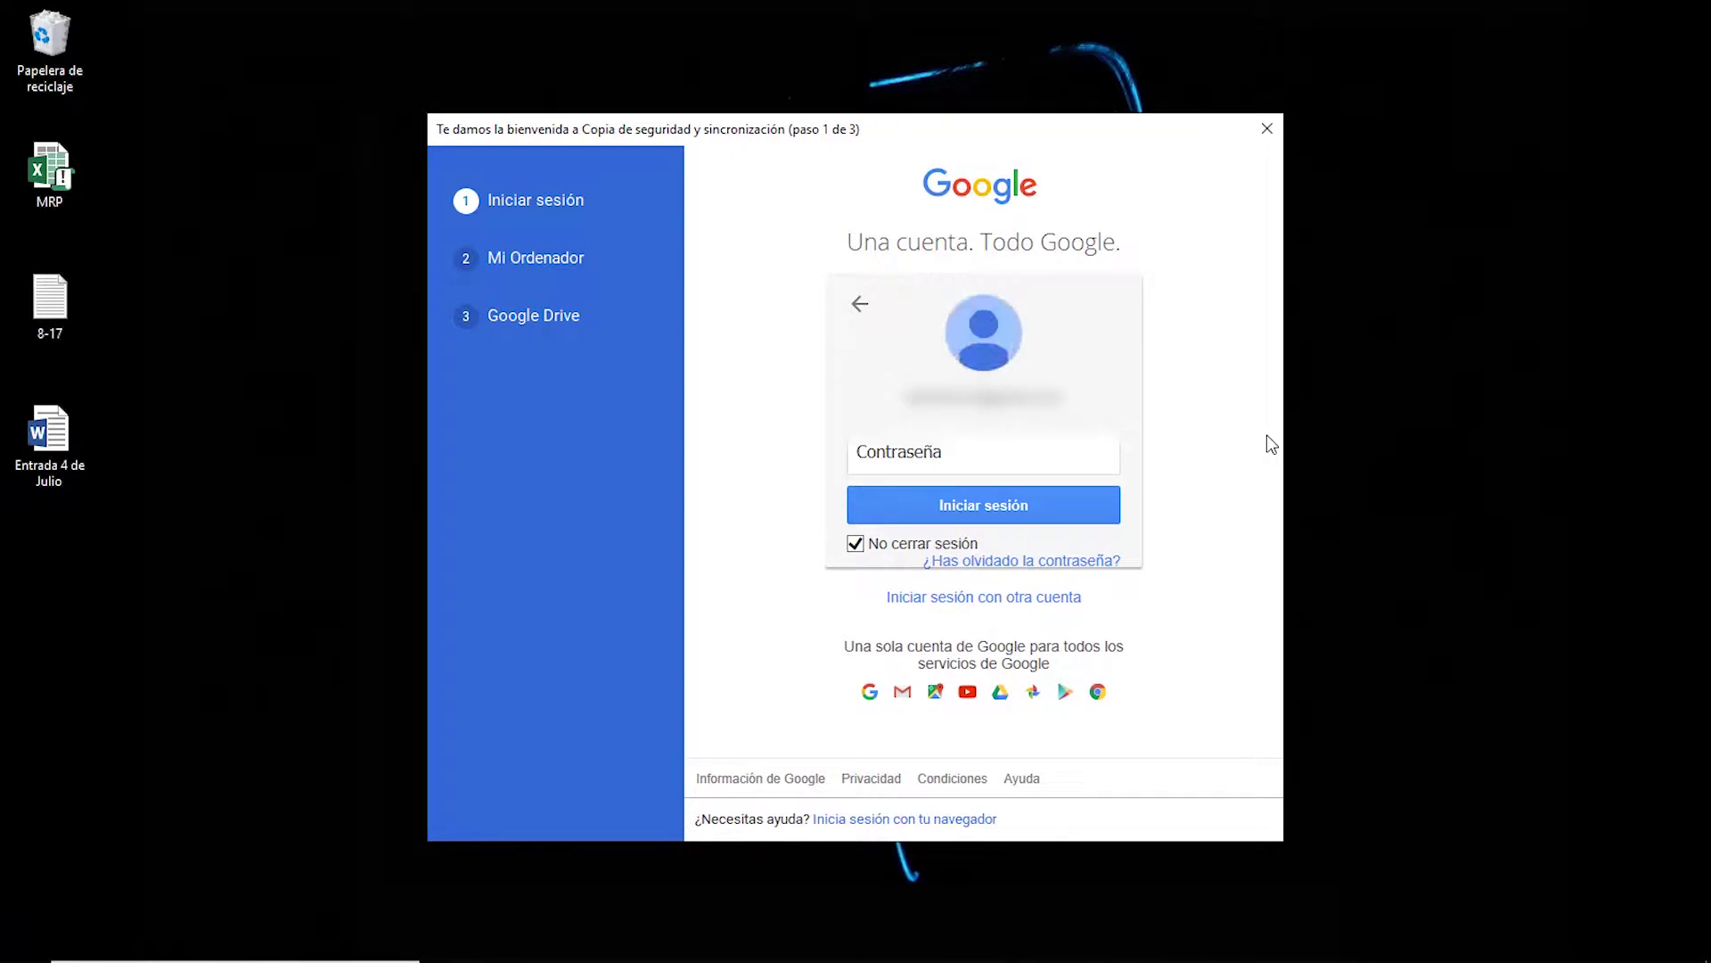
left_click(1030, 457)
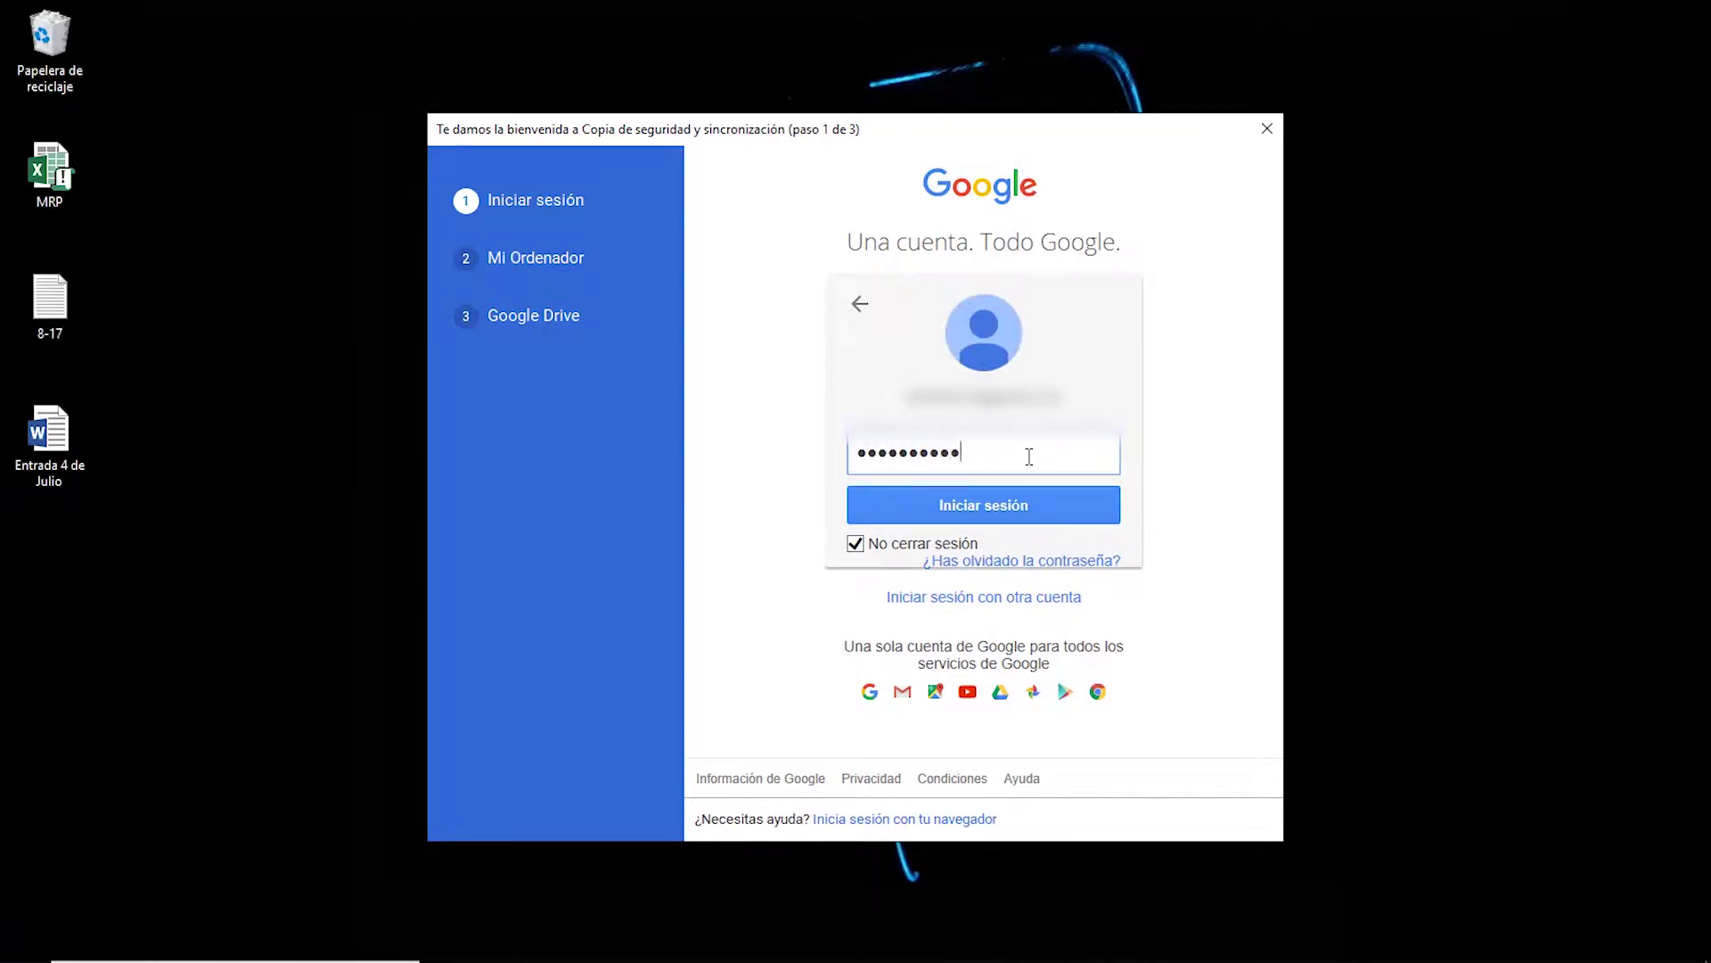
left_click(1012, 494)
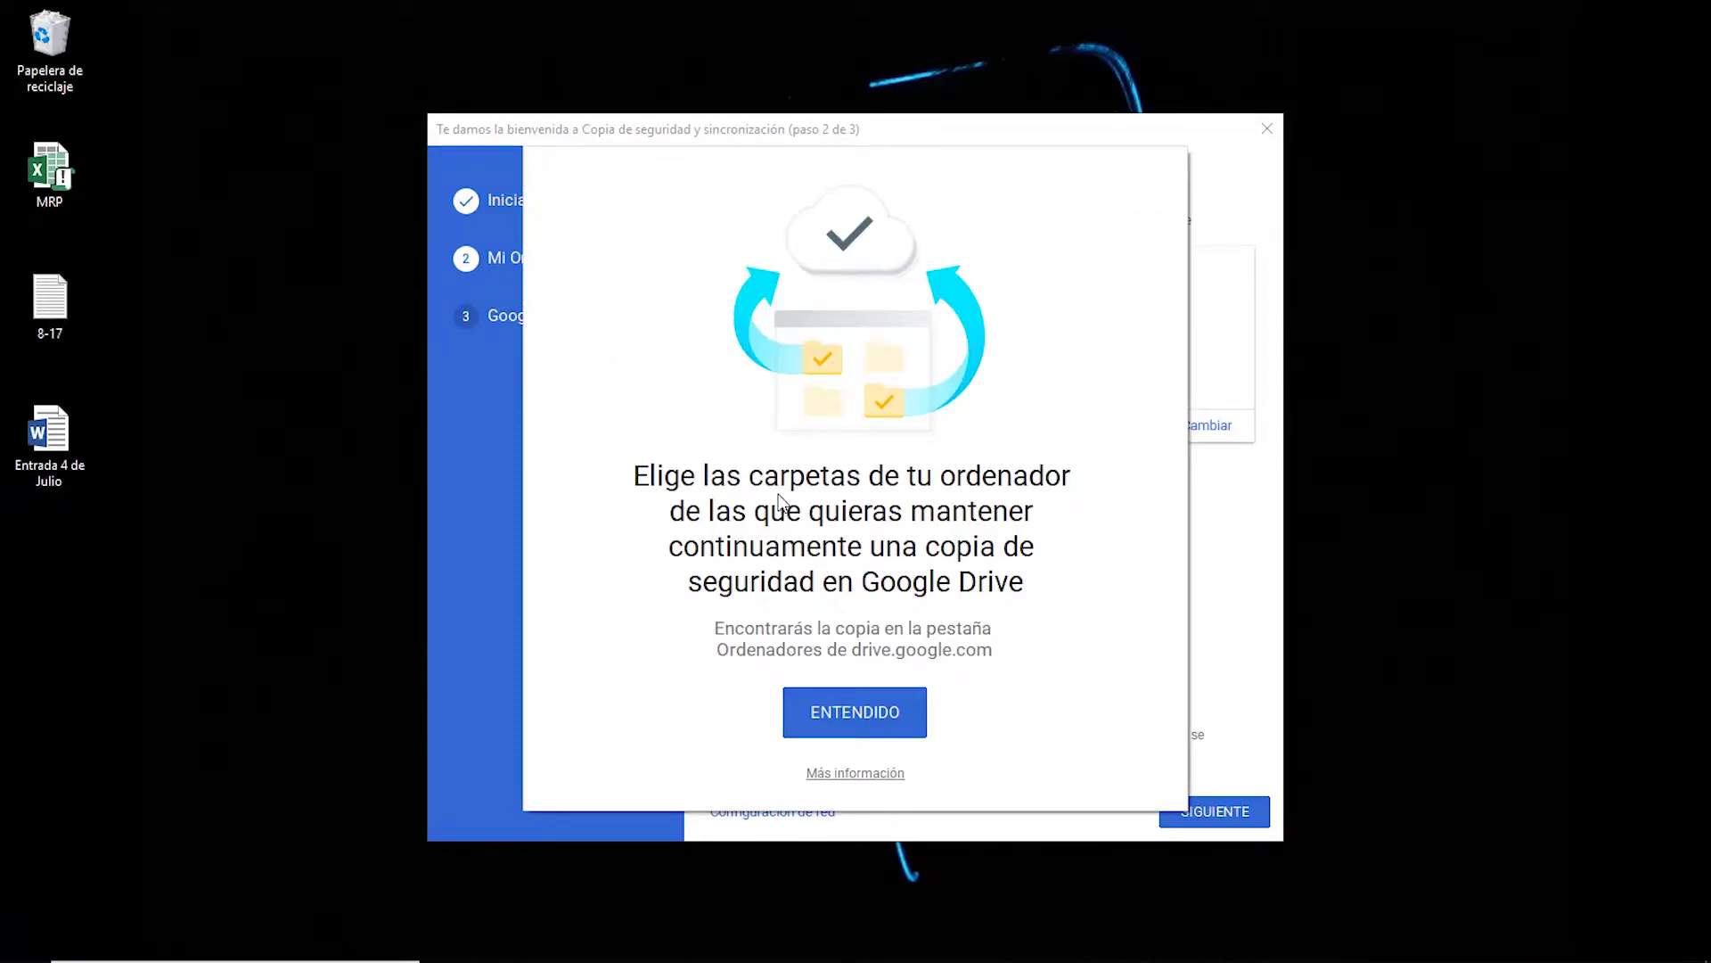
Accept the Documentos, Escritorio and Imágenes backup folders at original quality, keep syncing everything in Mi unidad, and start synchronization
left_click(859, 715)
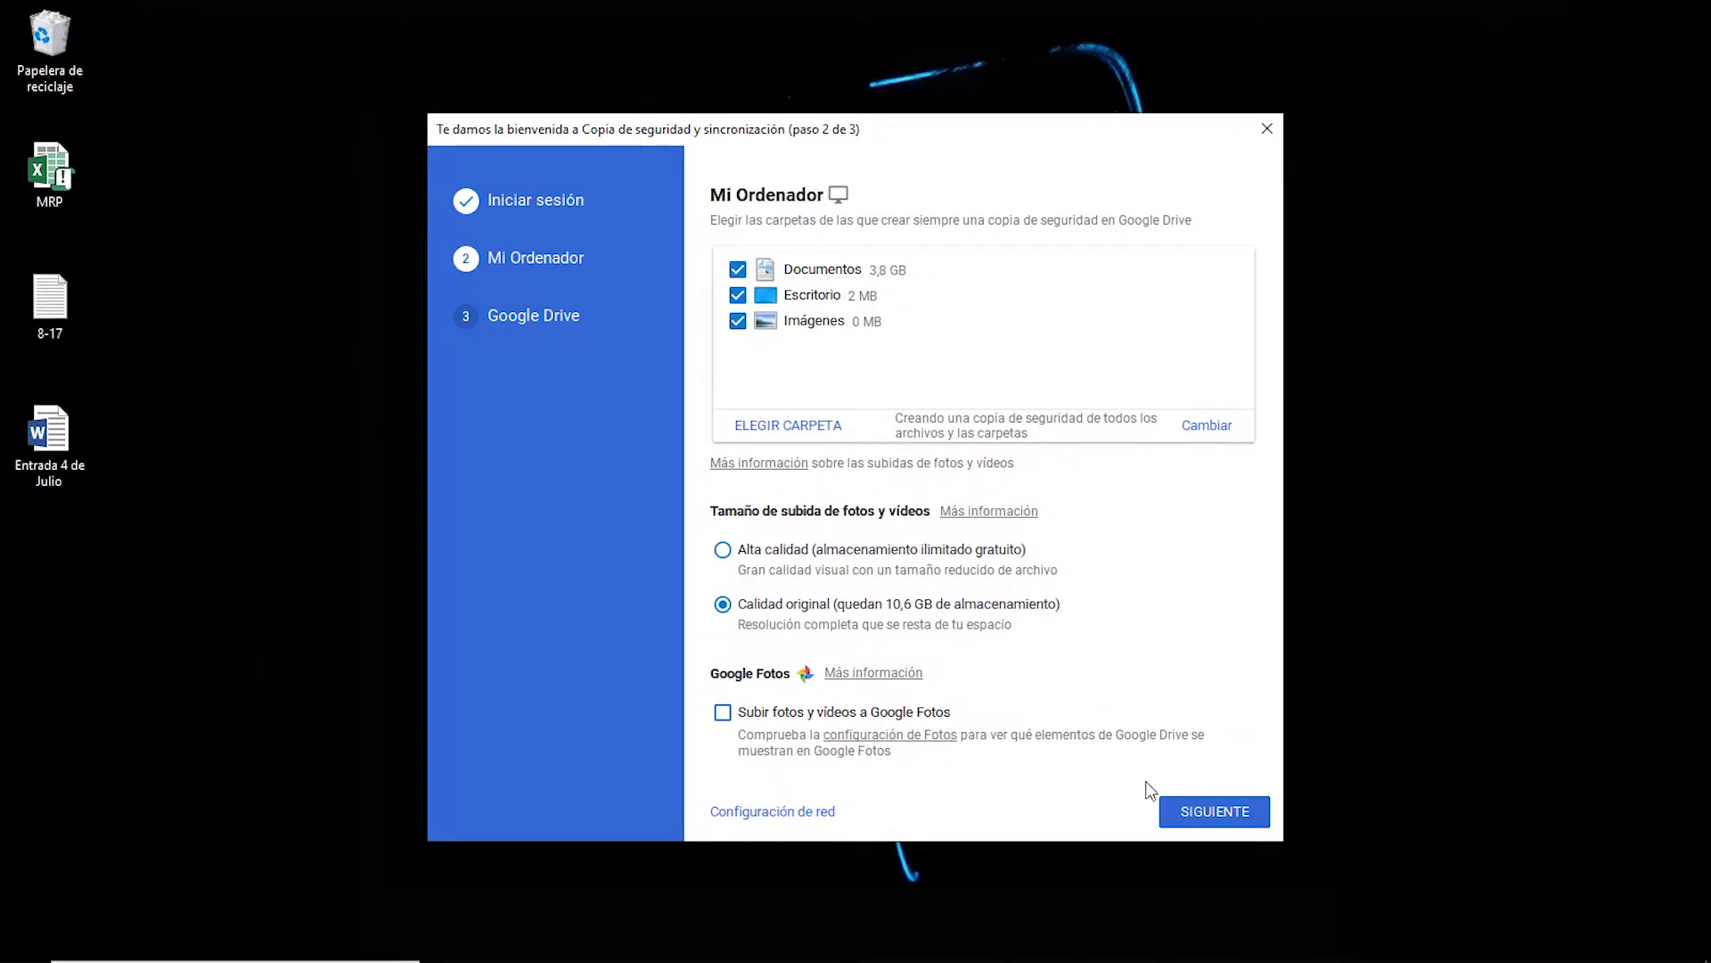
left_click(1226, 813)
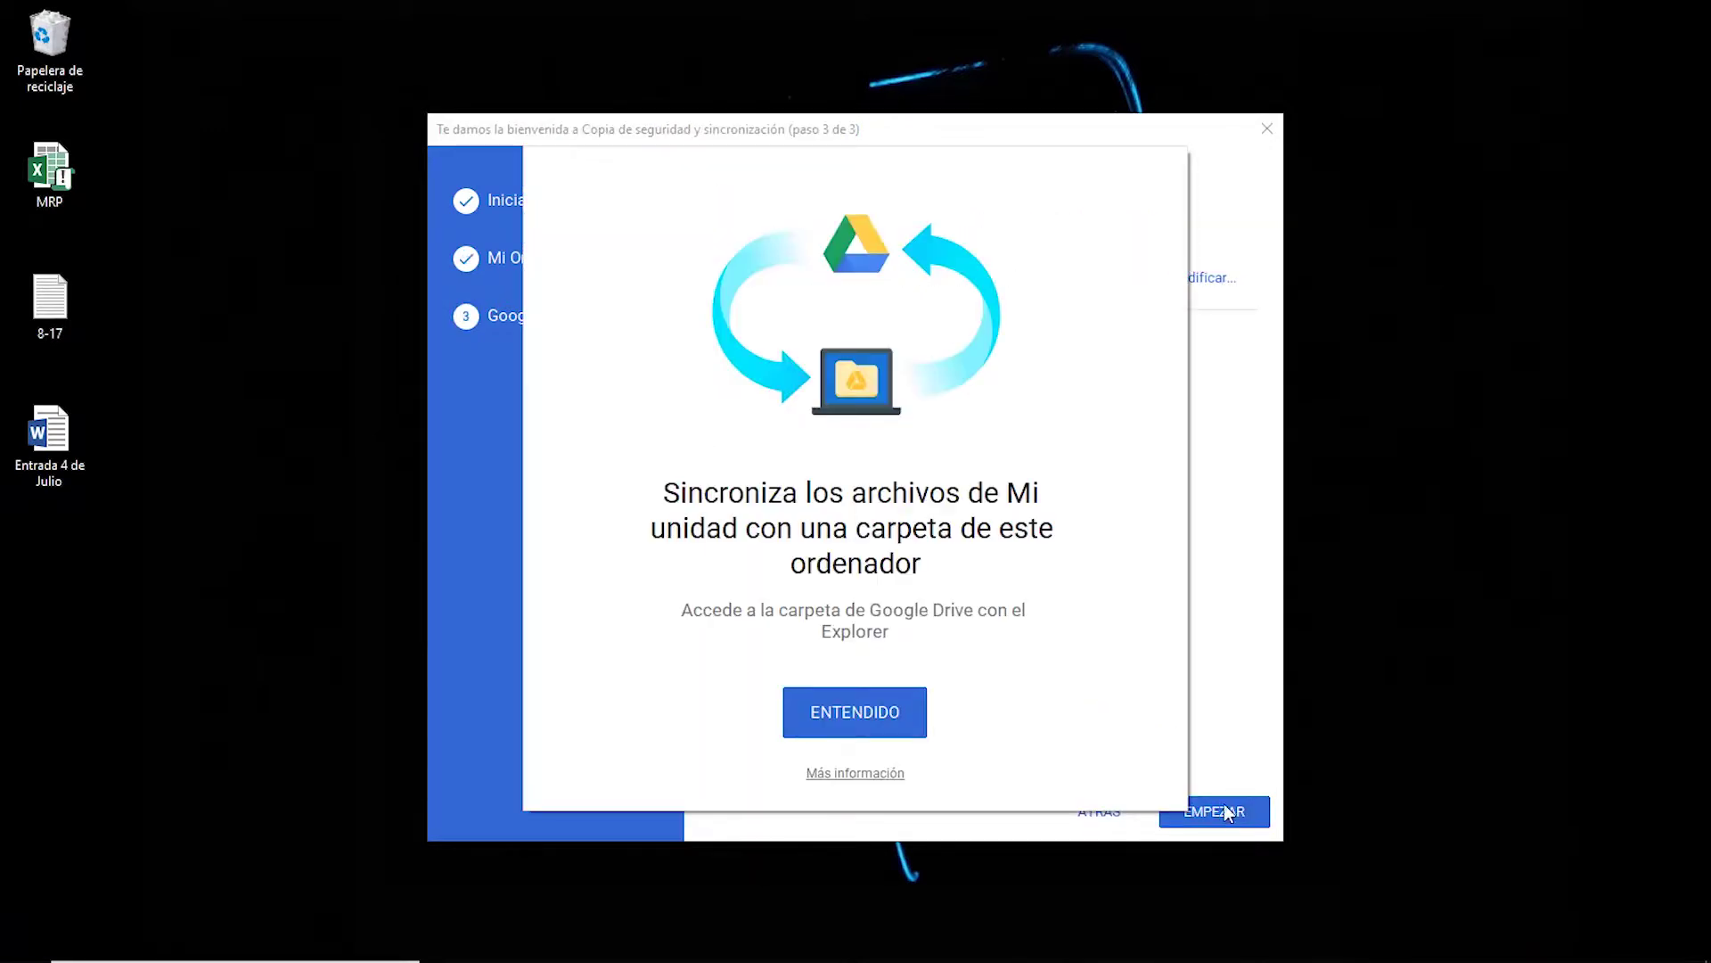
left_click(871, 715)
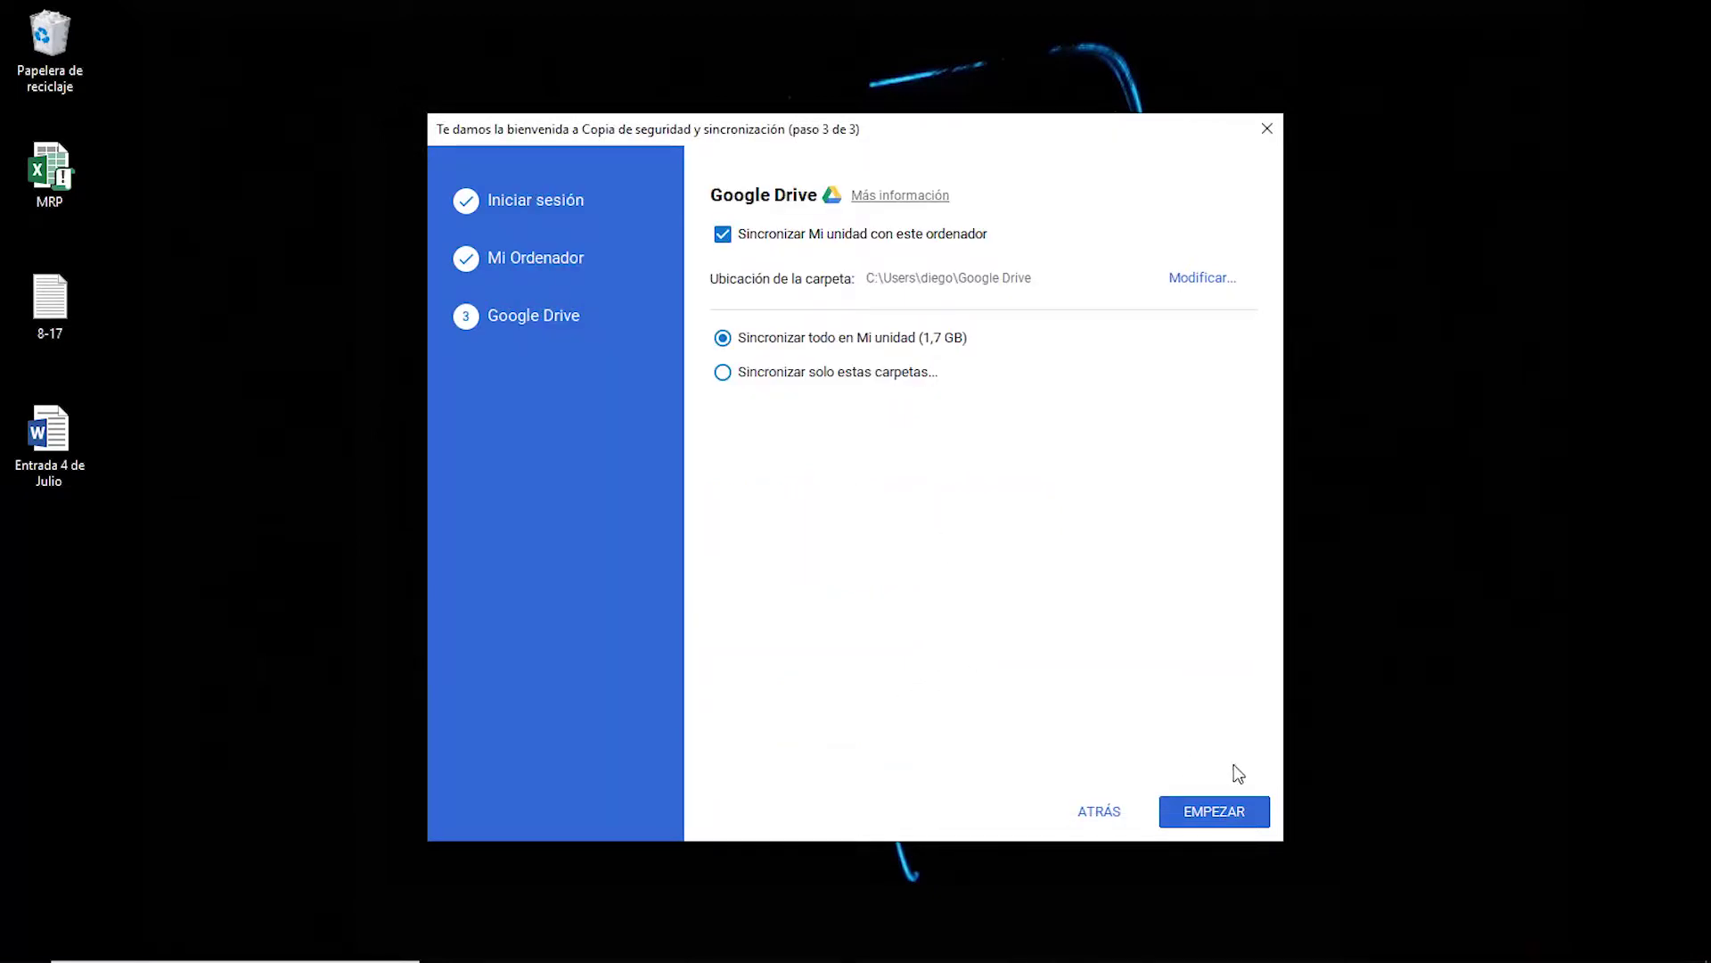
left_click(1227, 798)
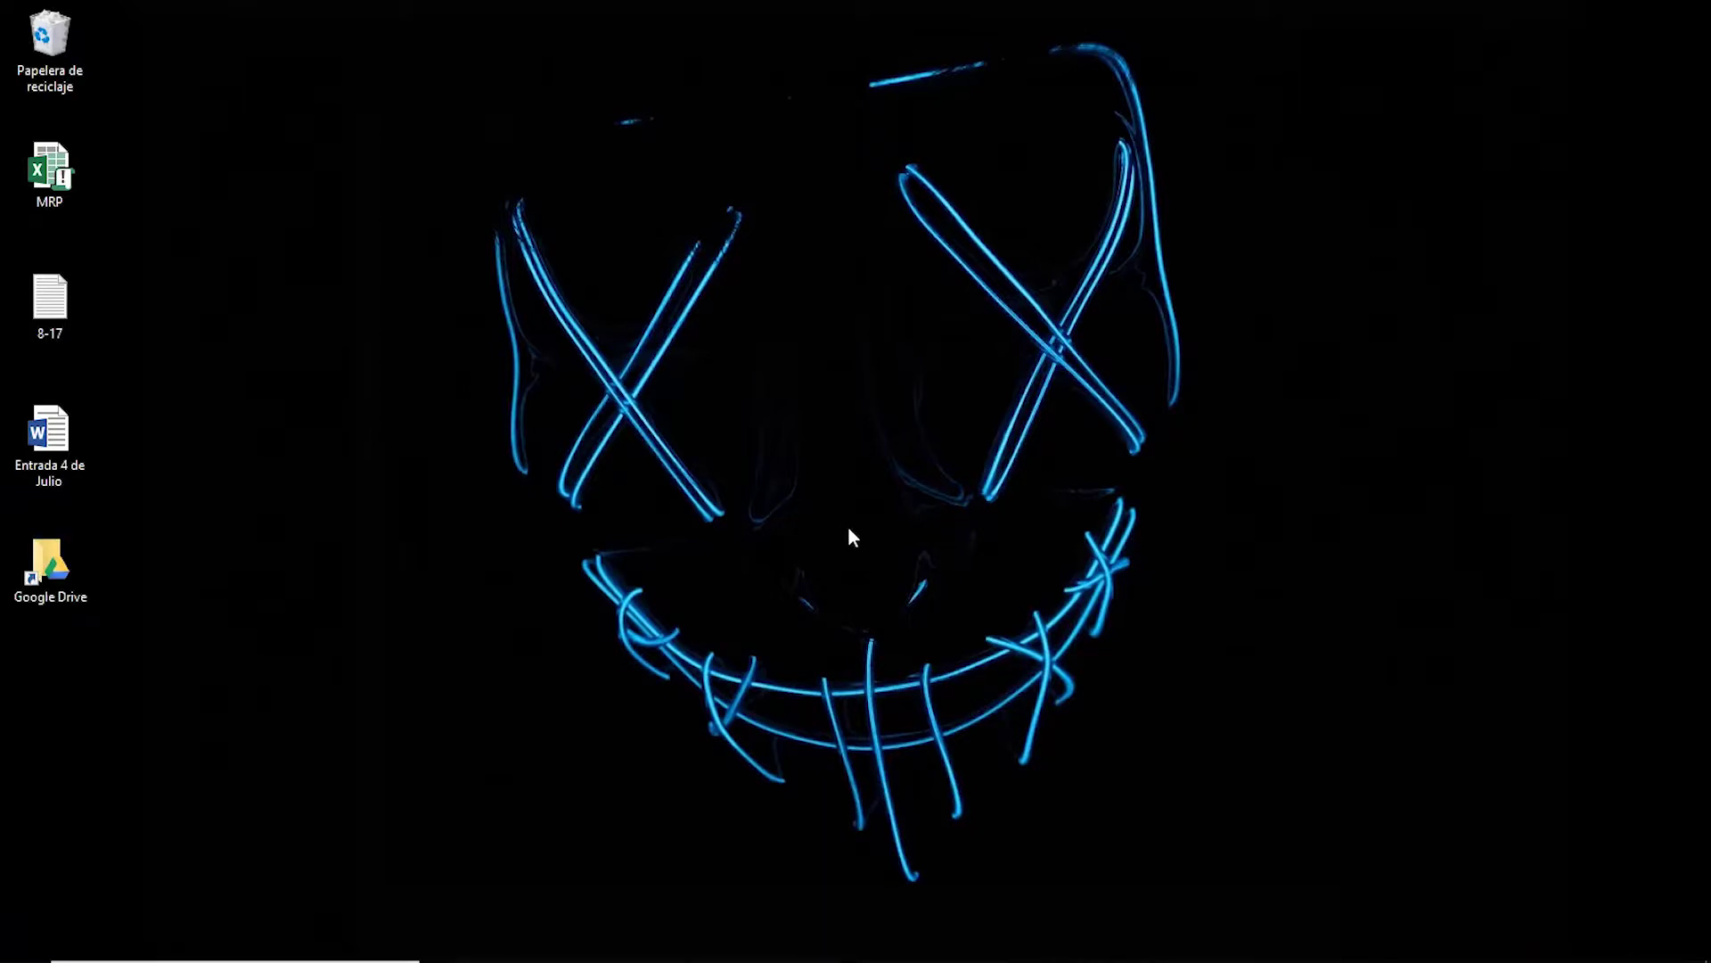
Minimize the browser and move the Google Drive desktop shortcut to the Recycle Bin
left_click(657, 943)
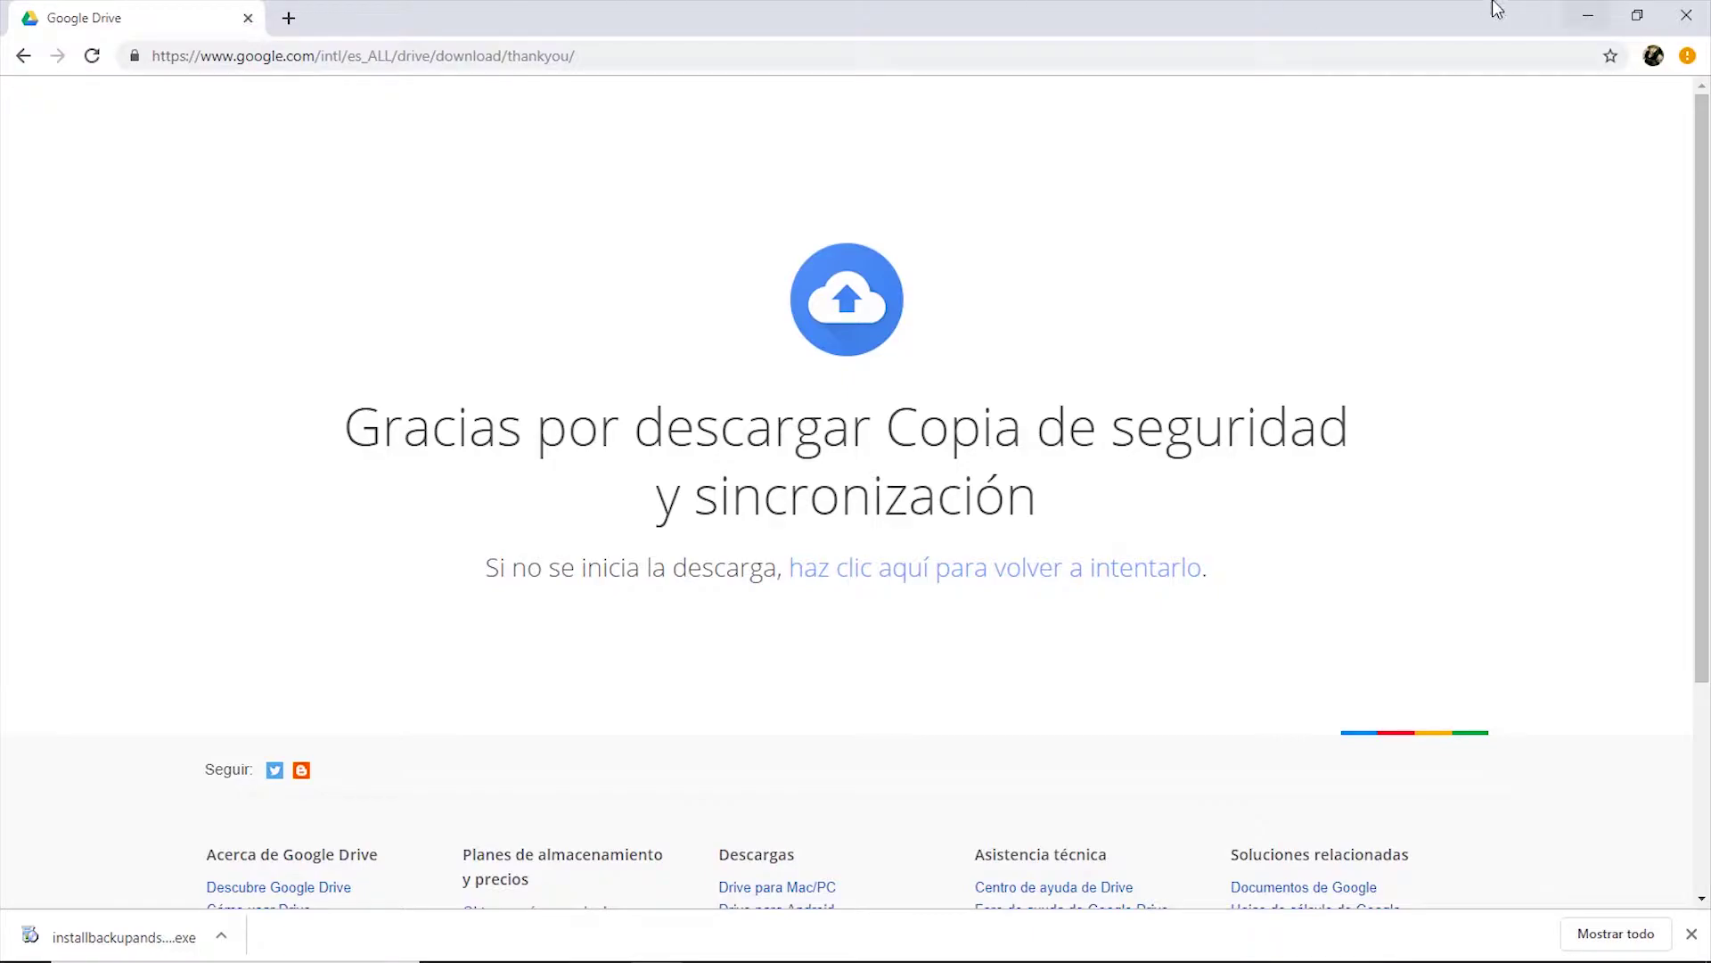
left_click(1595, 11)
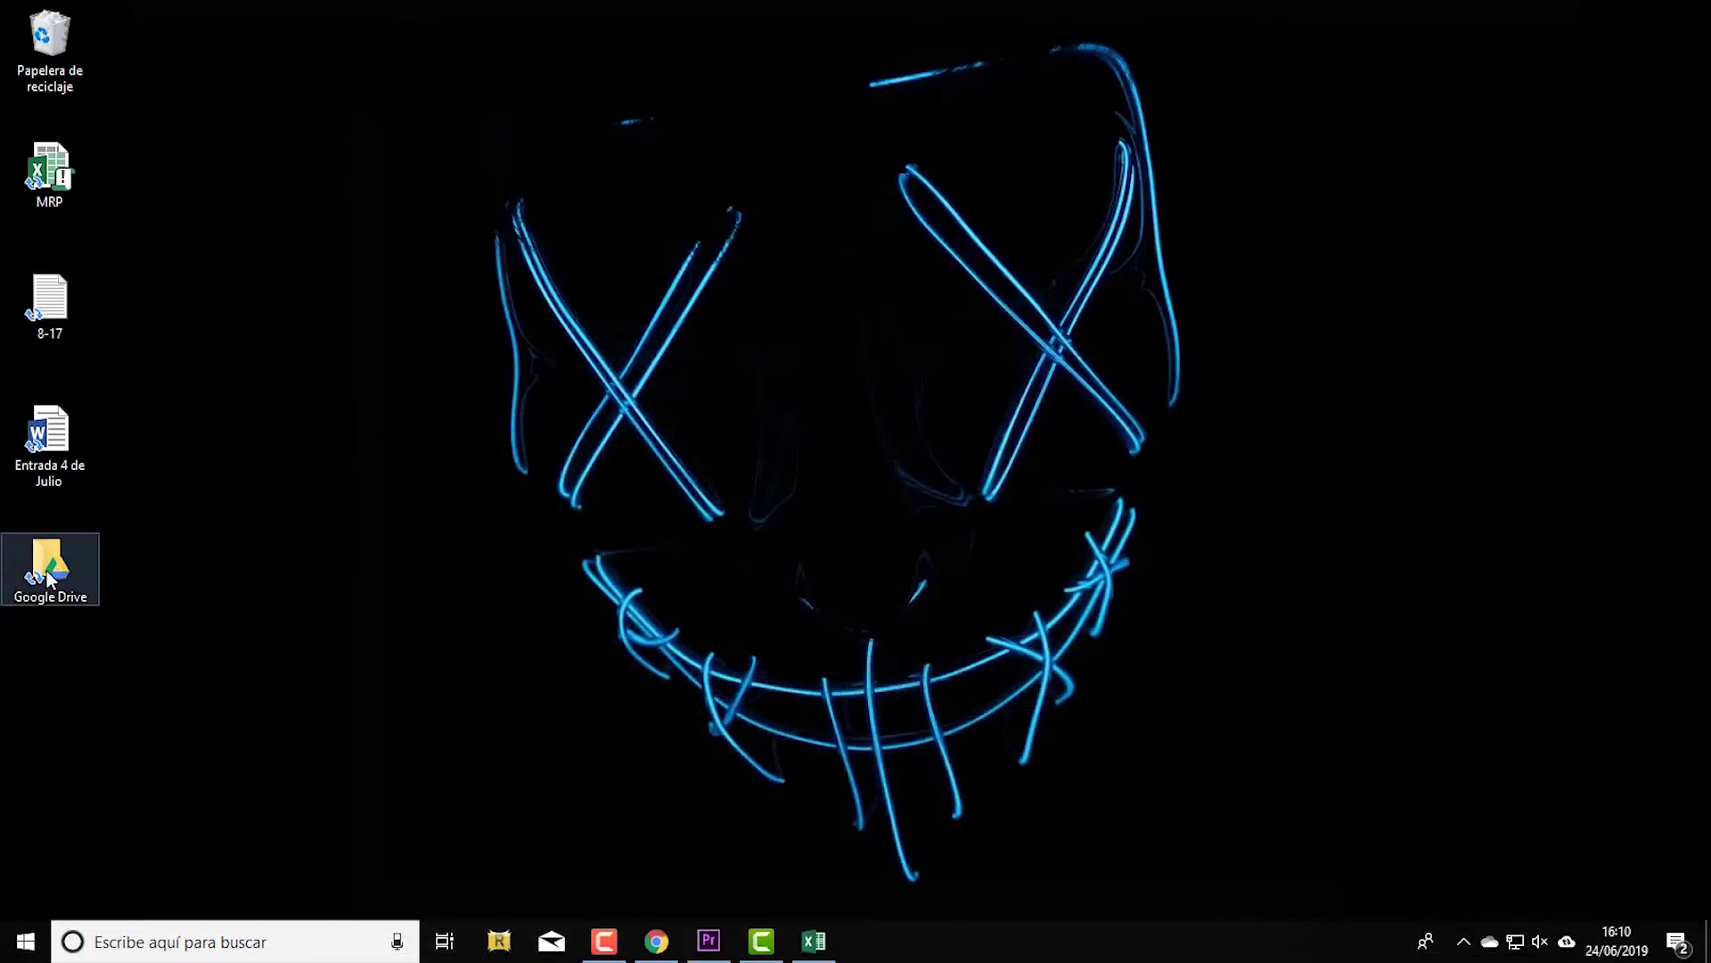
left_click_drag(49, 577, 53, 55)
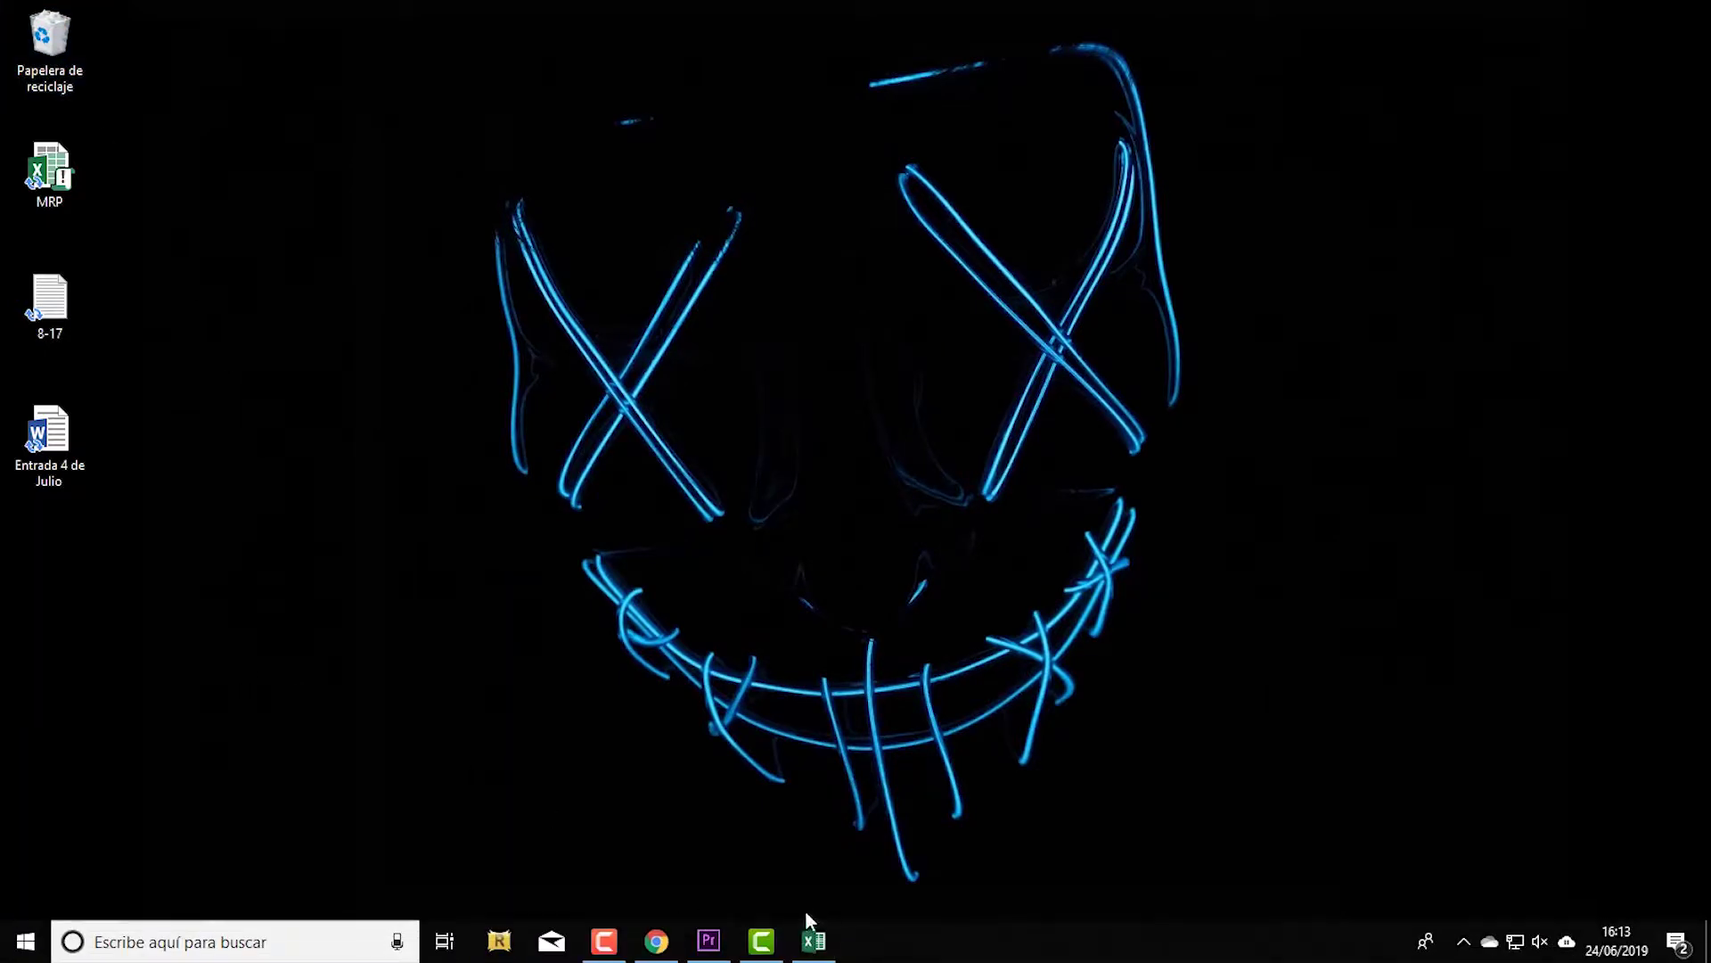
In the sync client's preferences, stop backing up Documentos, Escritorio and Imágenes, and confirm the change
left_click(1566, 941)
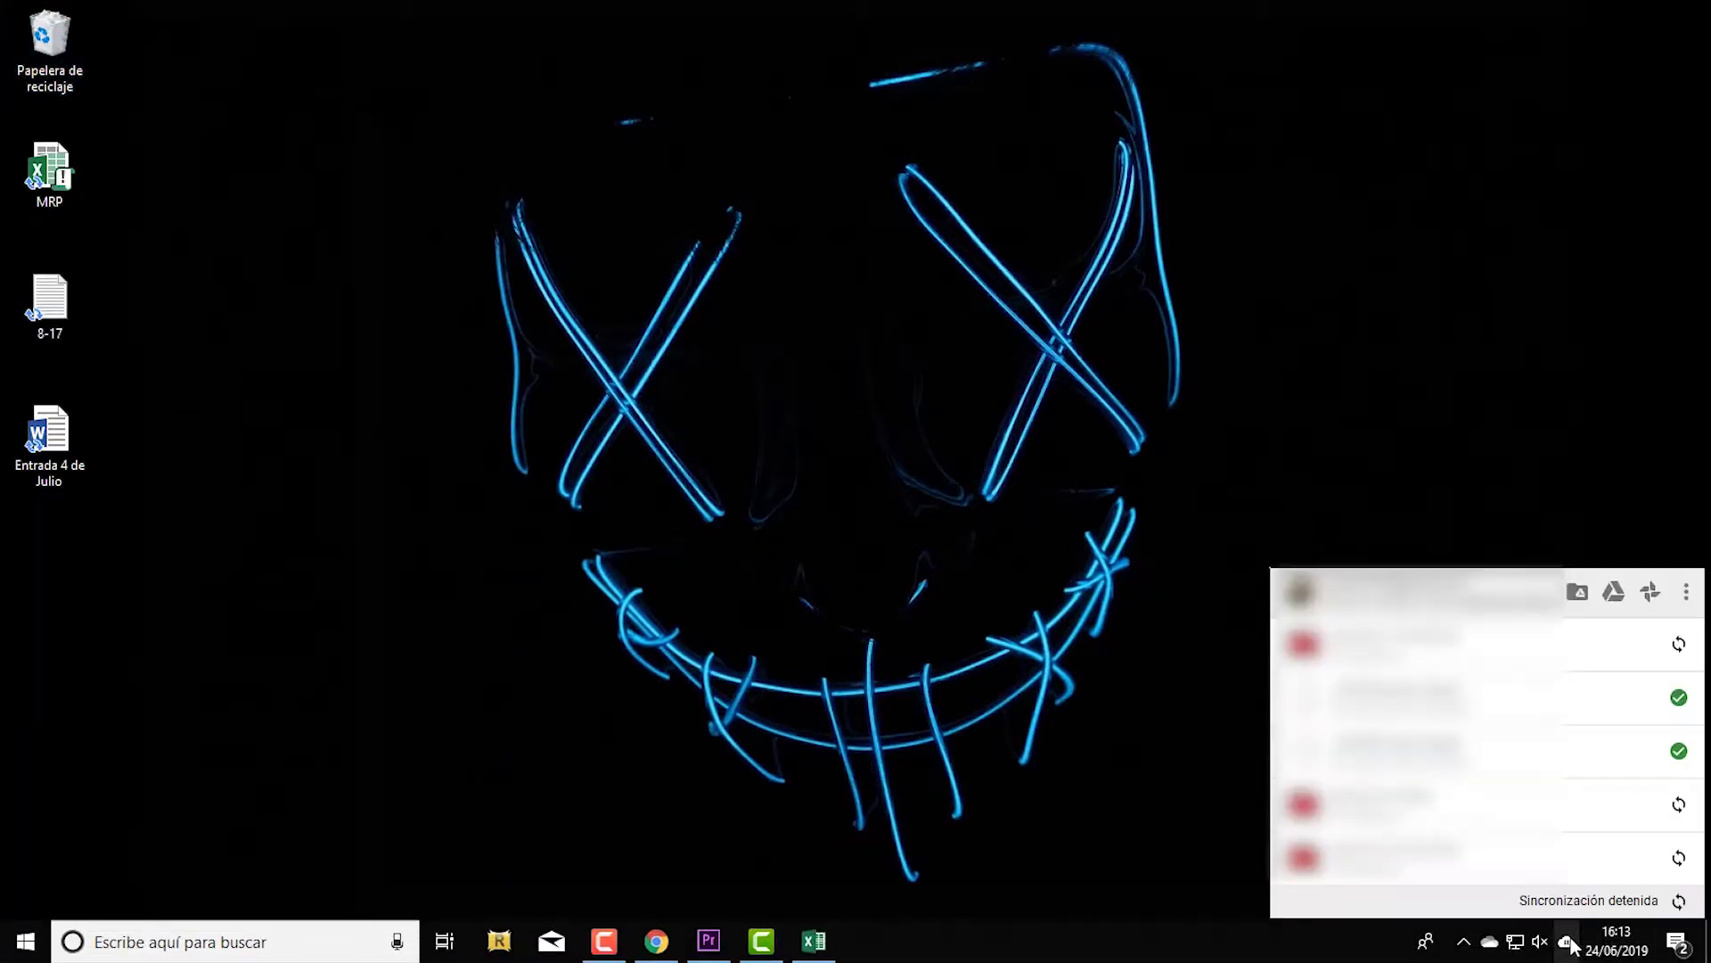
left_click(1683, 595)
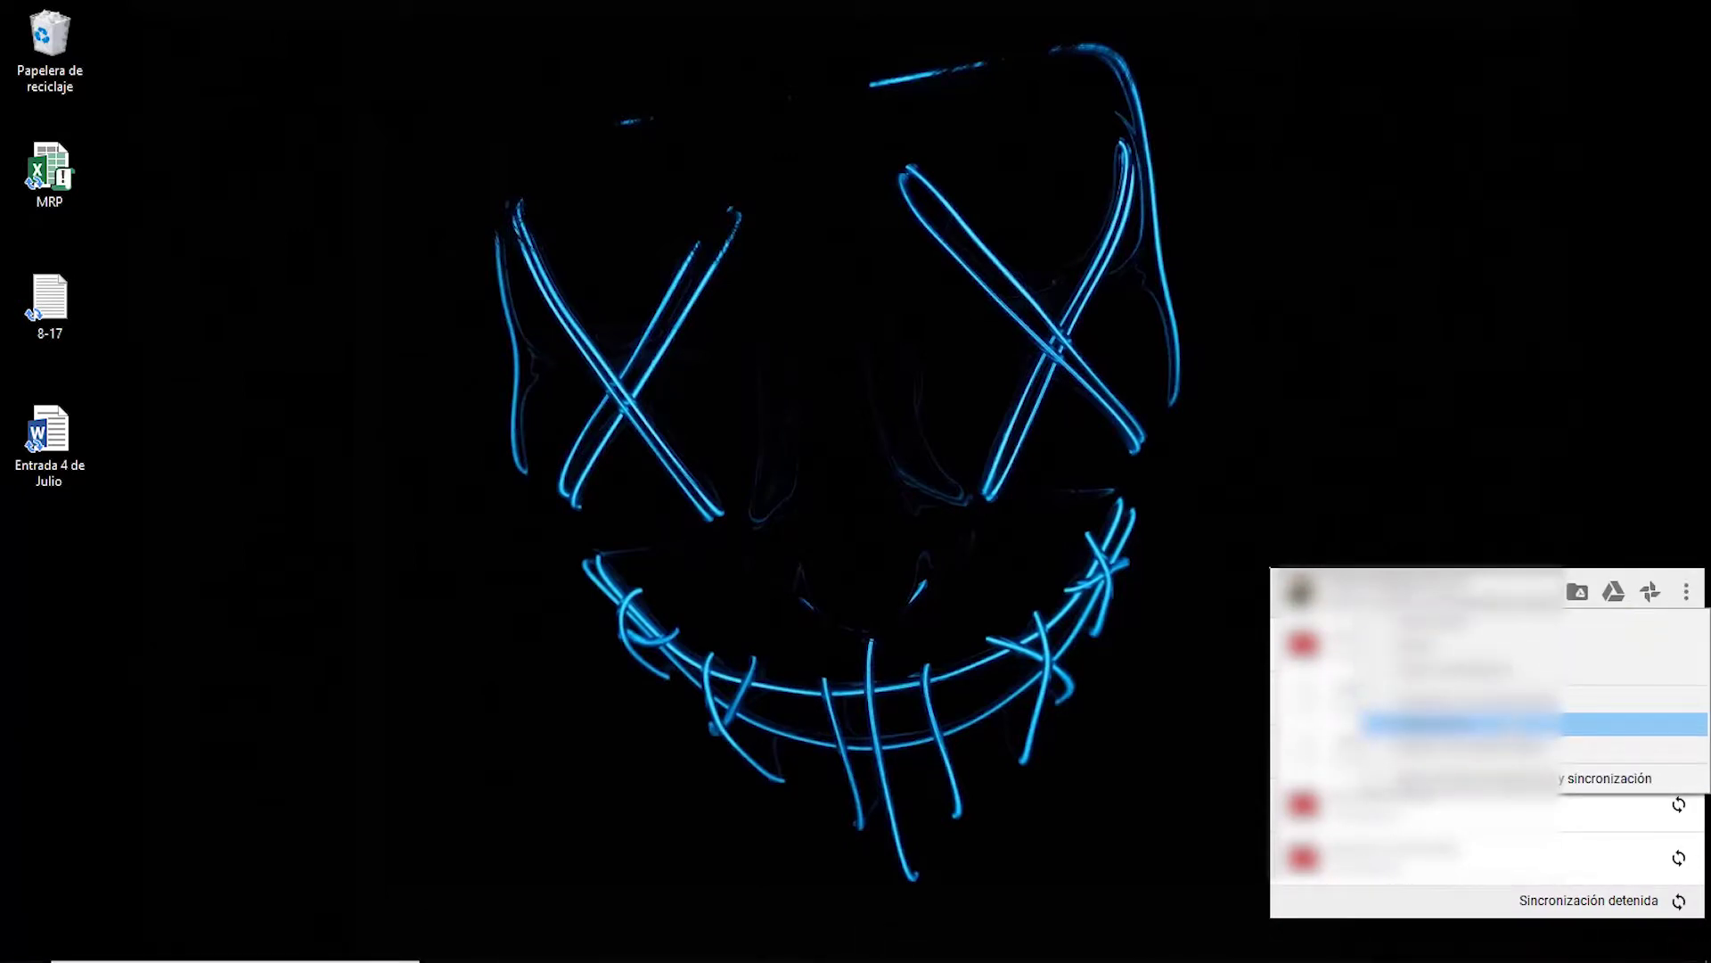
left_click(1590, 716)
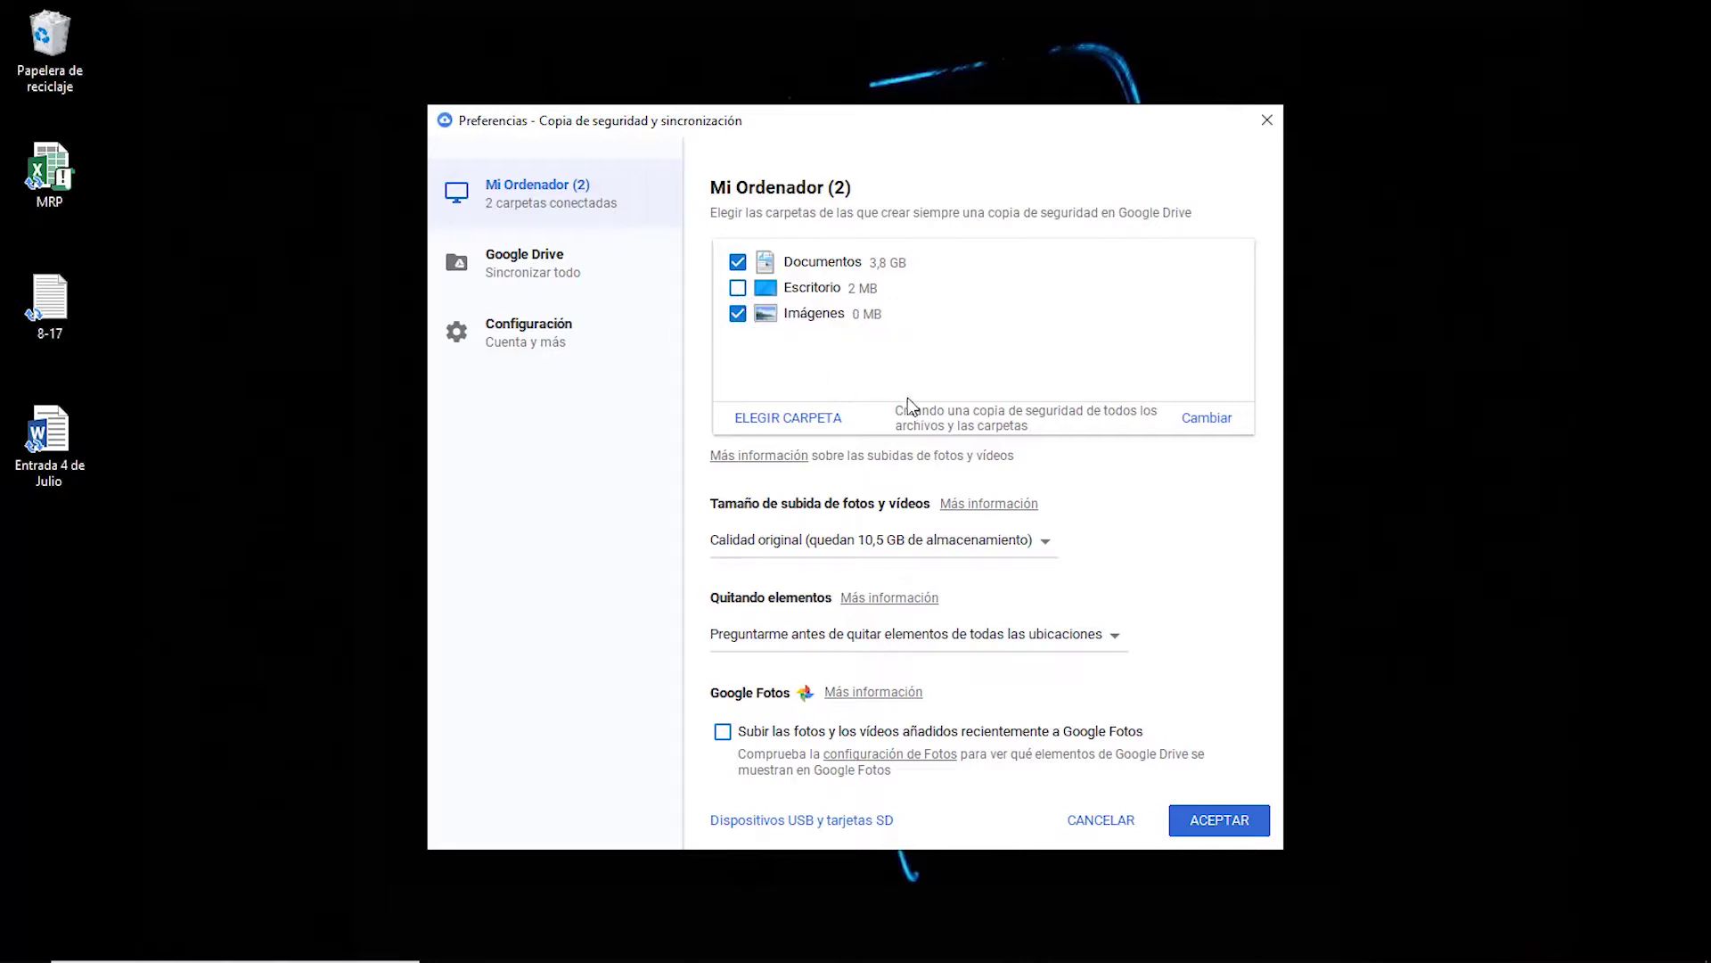
left_click(737, 262)
left_click(737, 313)
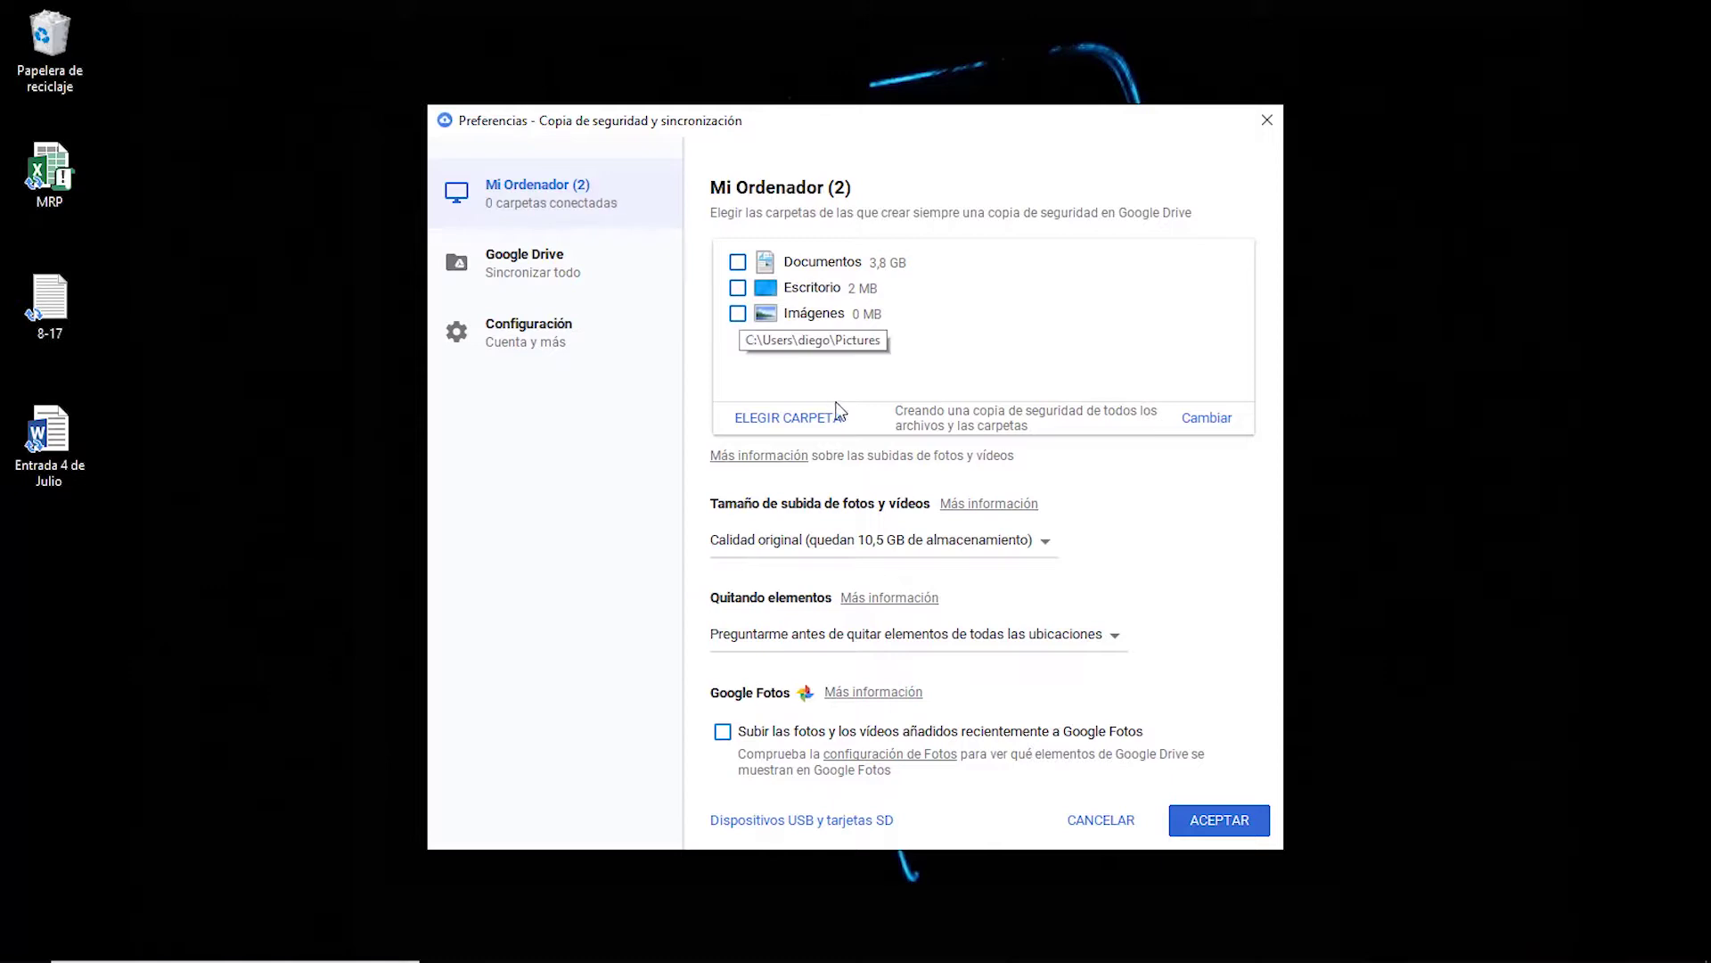
left_click(1217, 809)
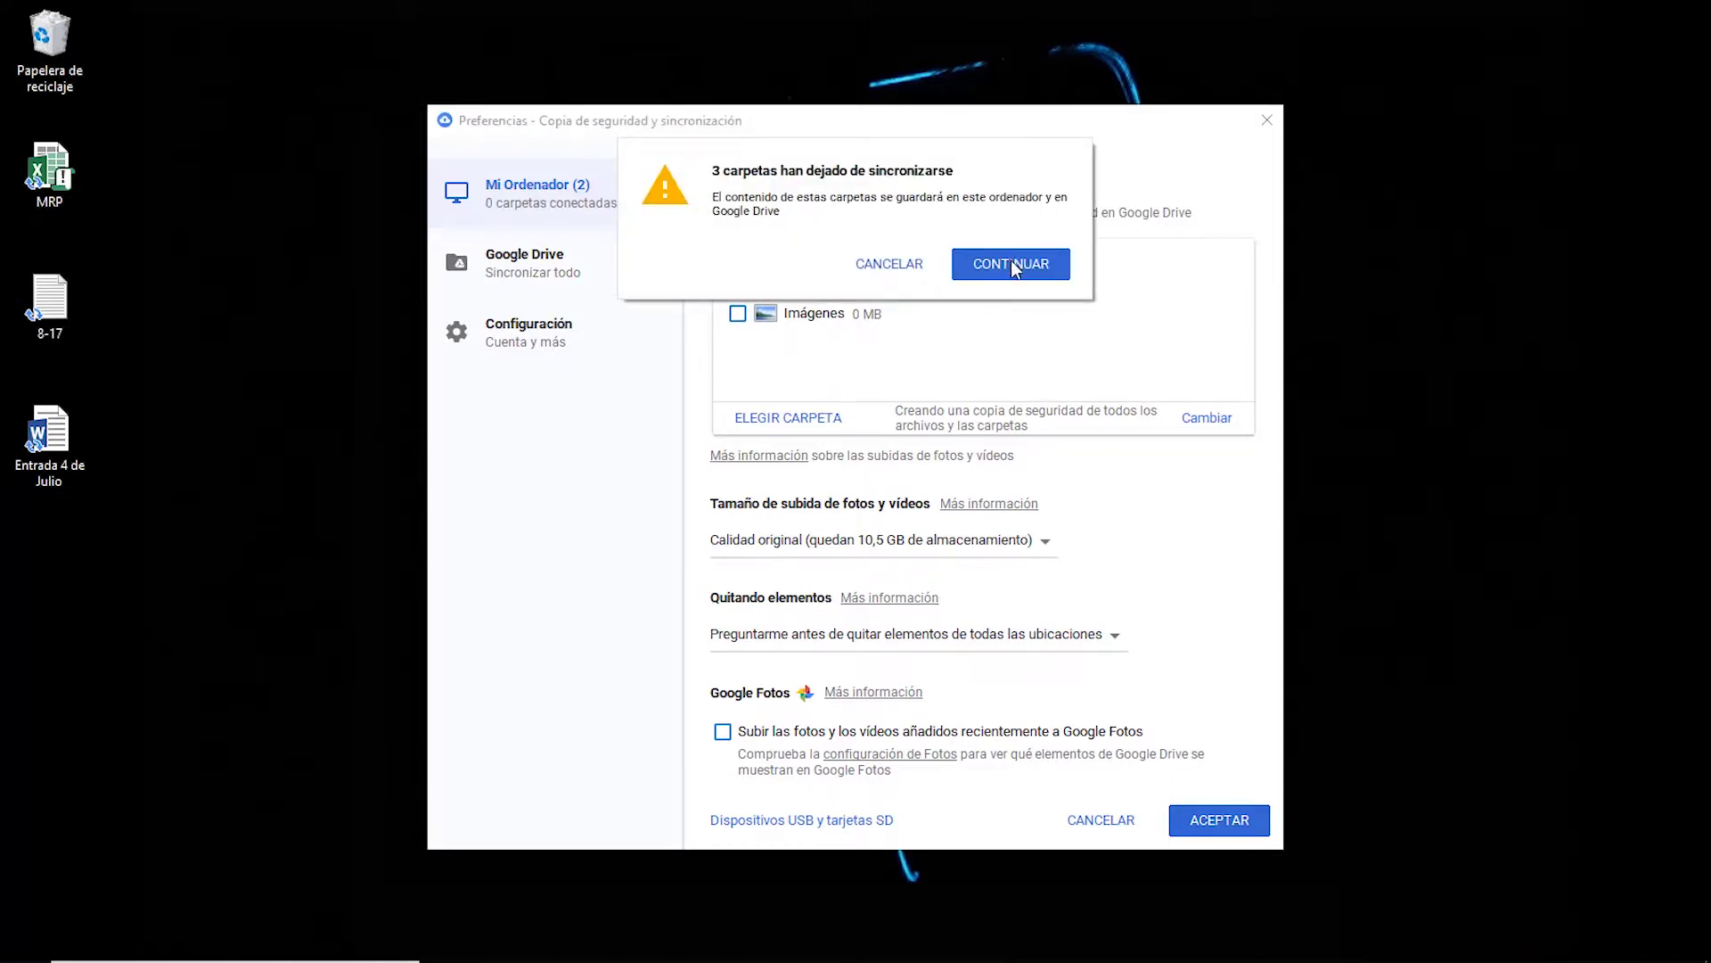
left_click(1011, 263)
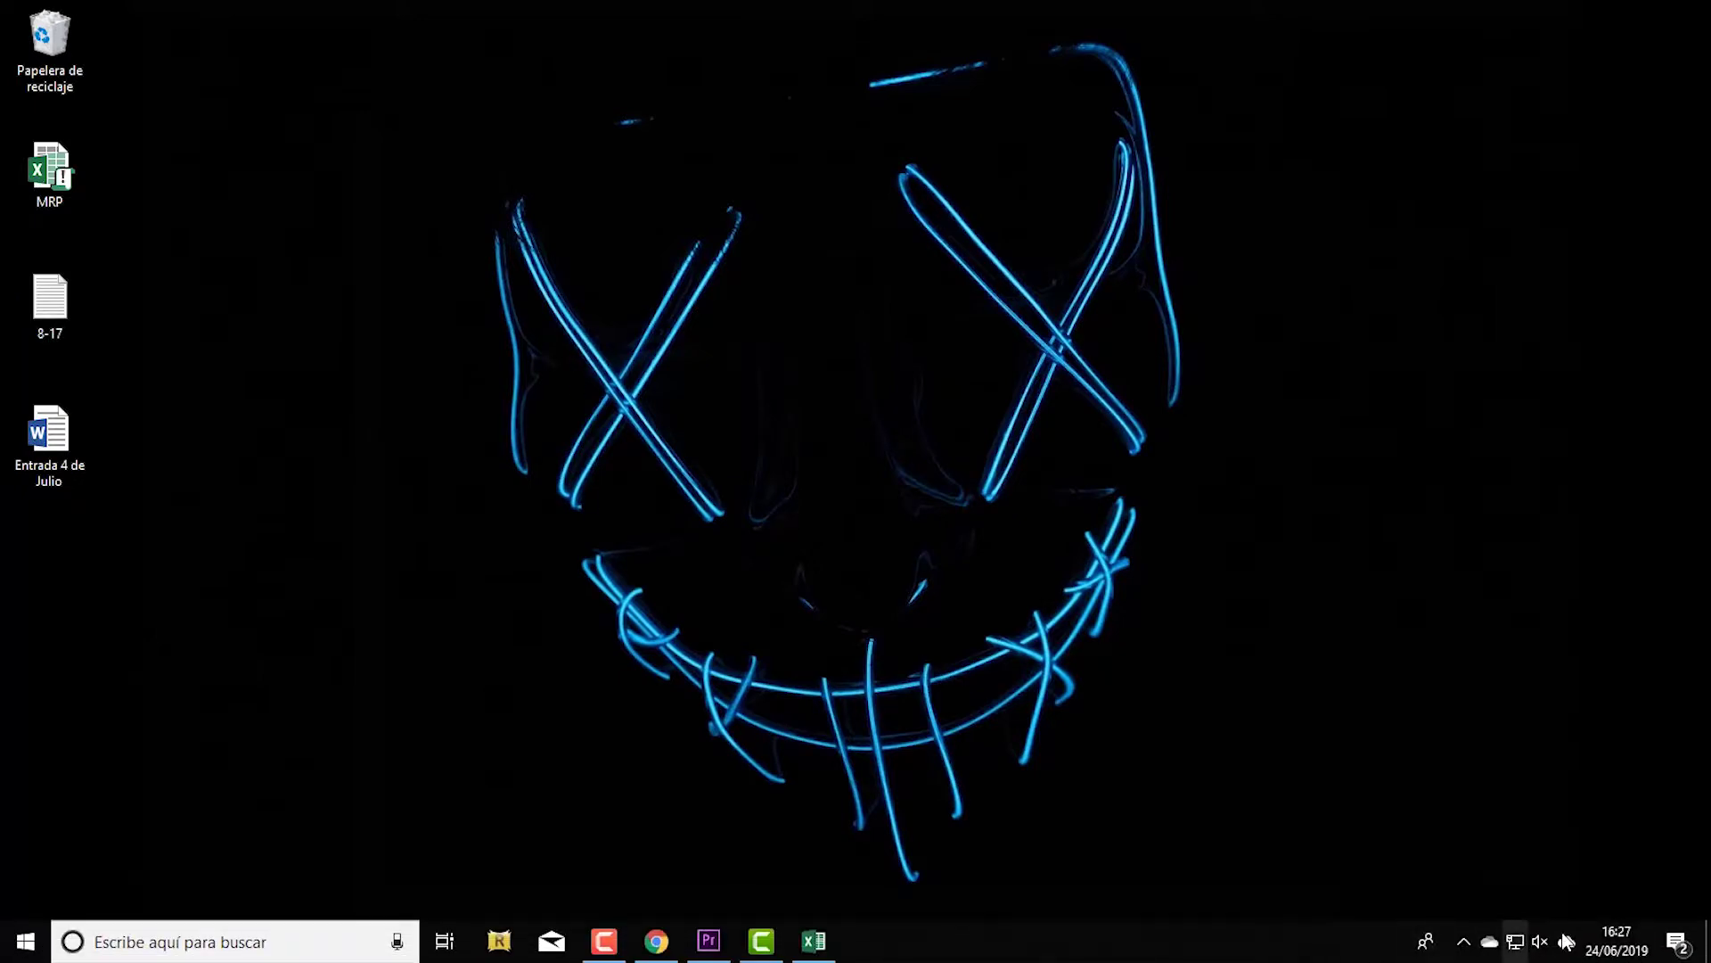
Open the local Google Drive folder from the sync client and create a new folder named Ejemplo in it
left_click(1569, 942)
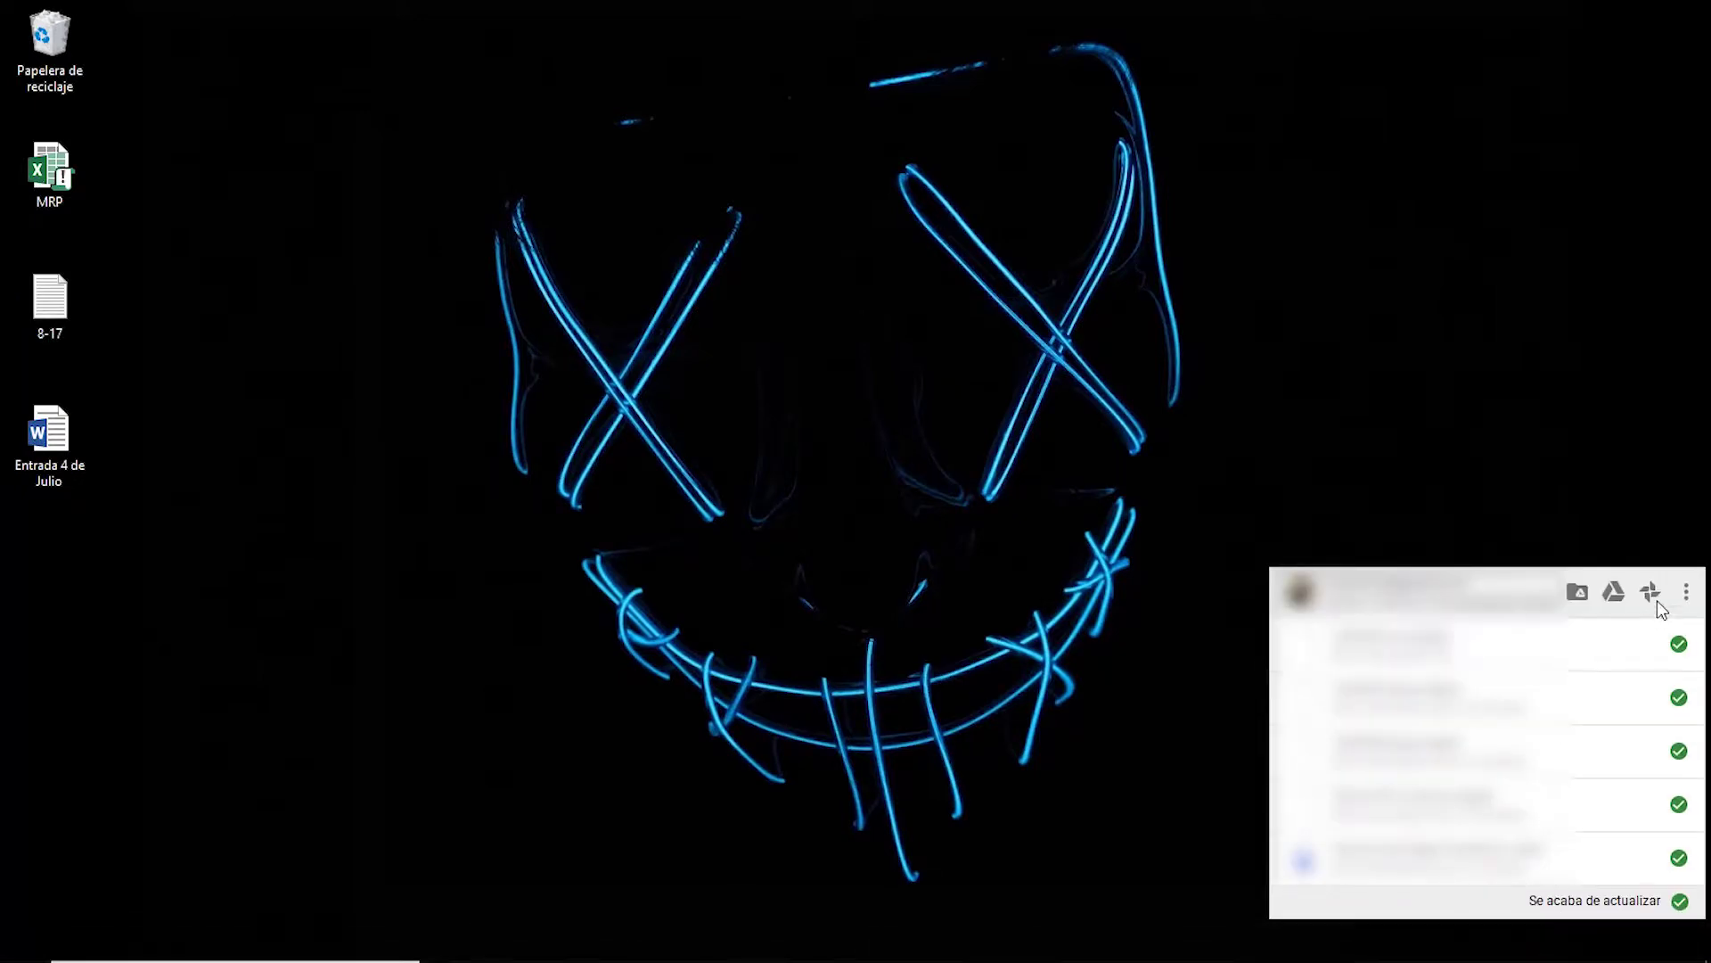
left_click(1580, 592)
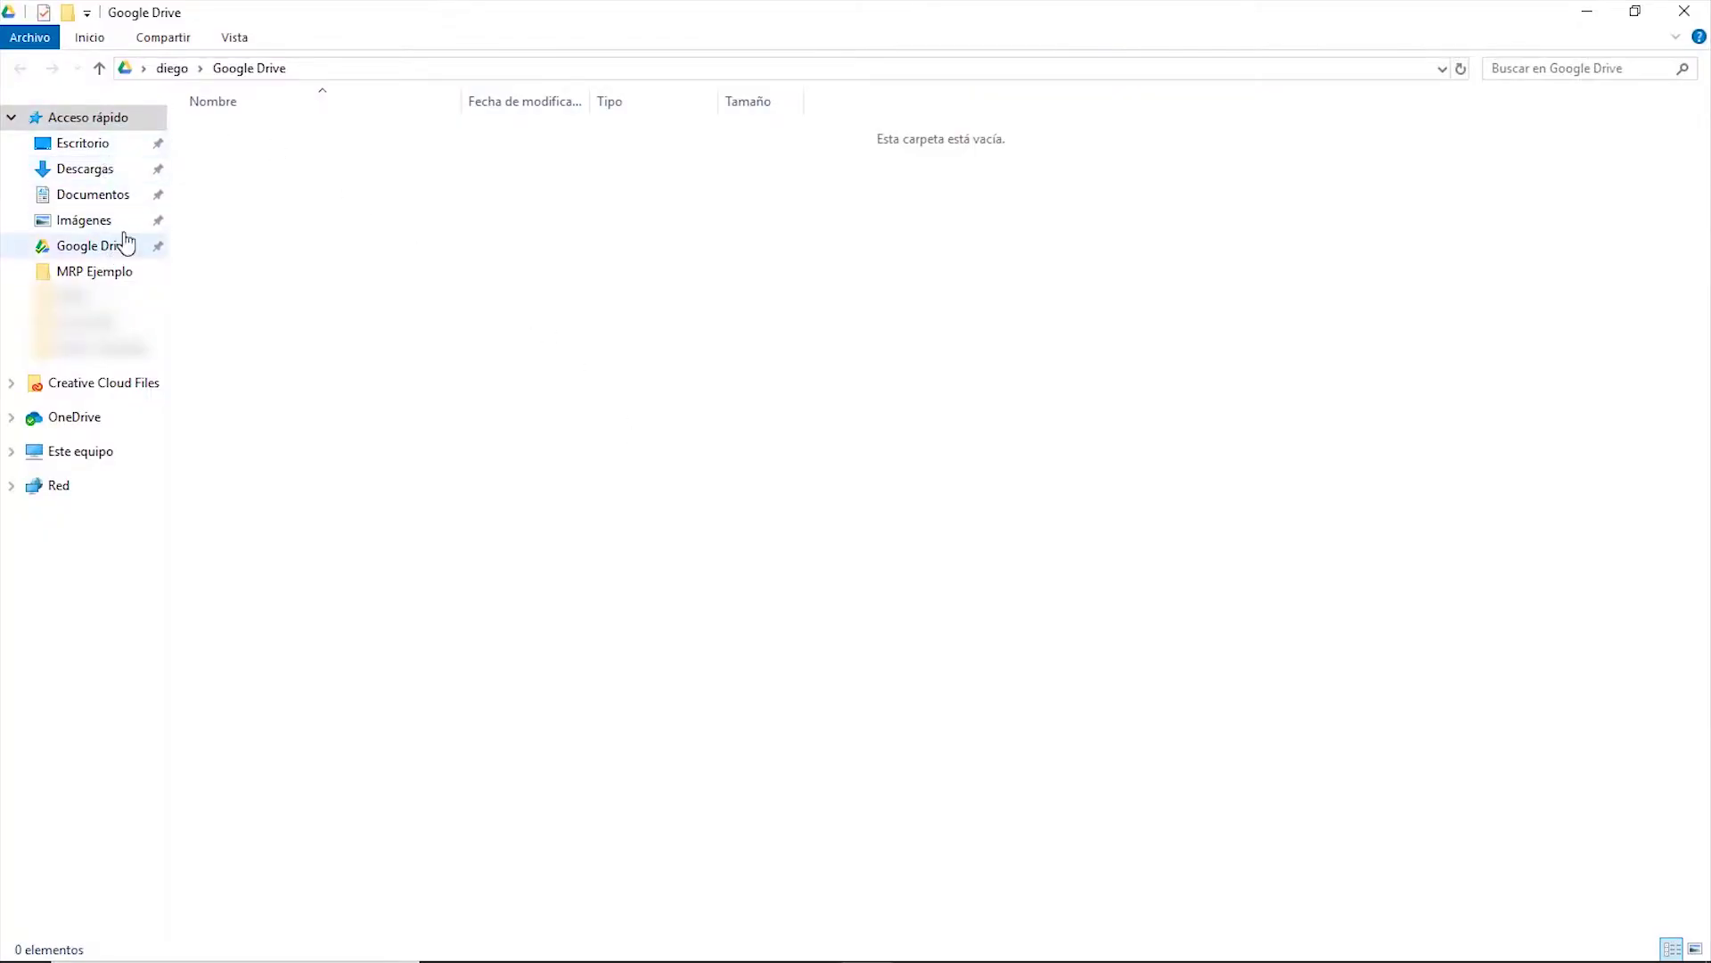
right_click(401, 223)
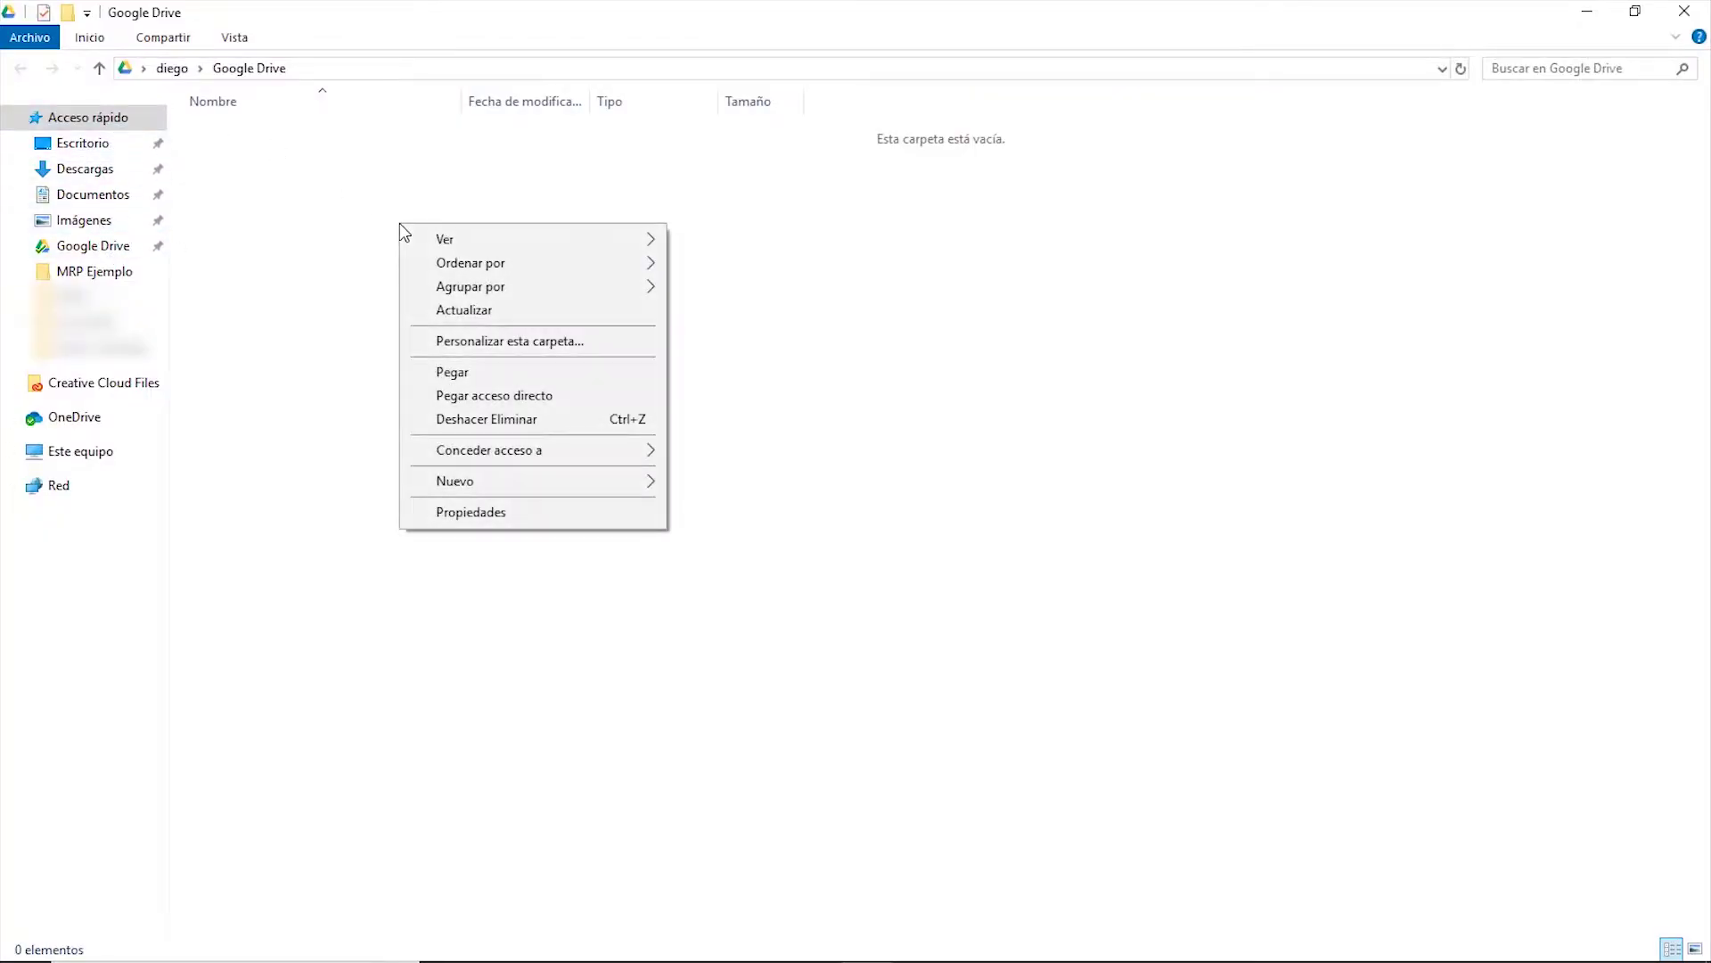
mouse_move(565, 479)
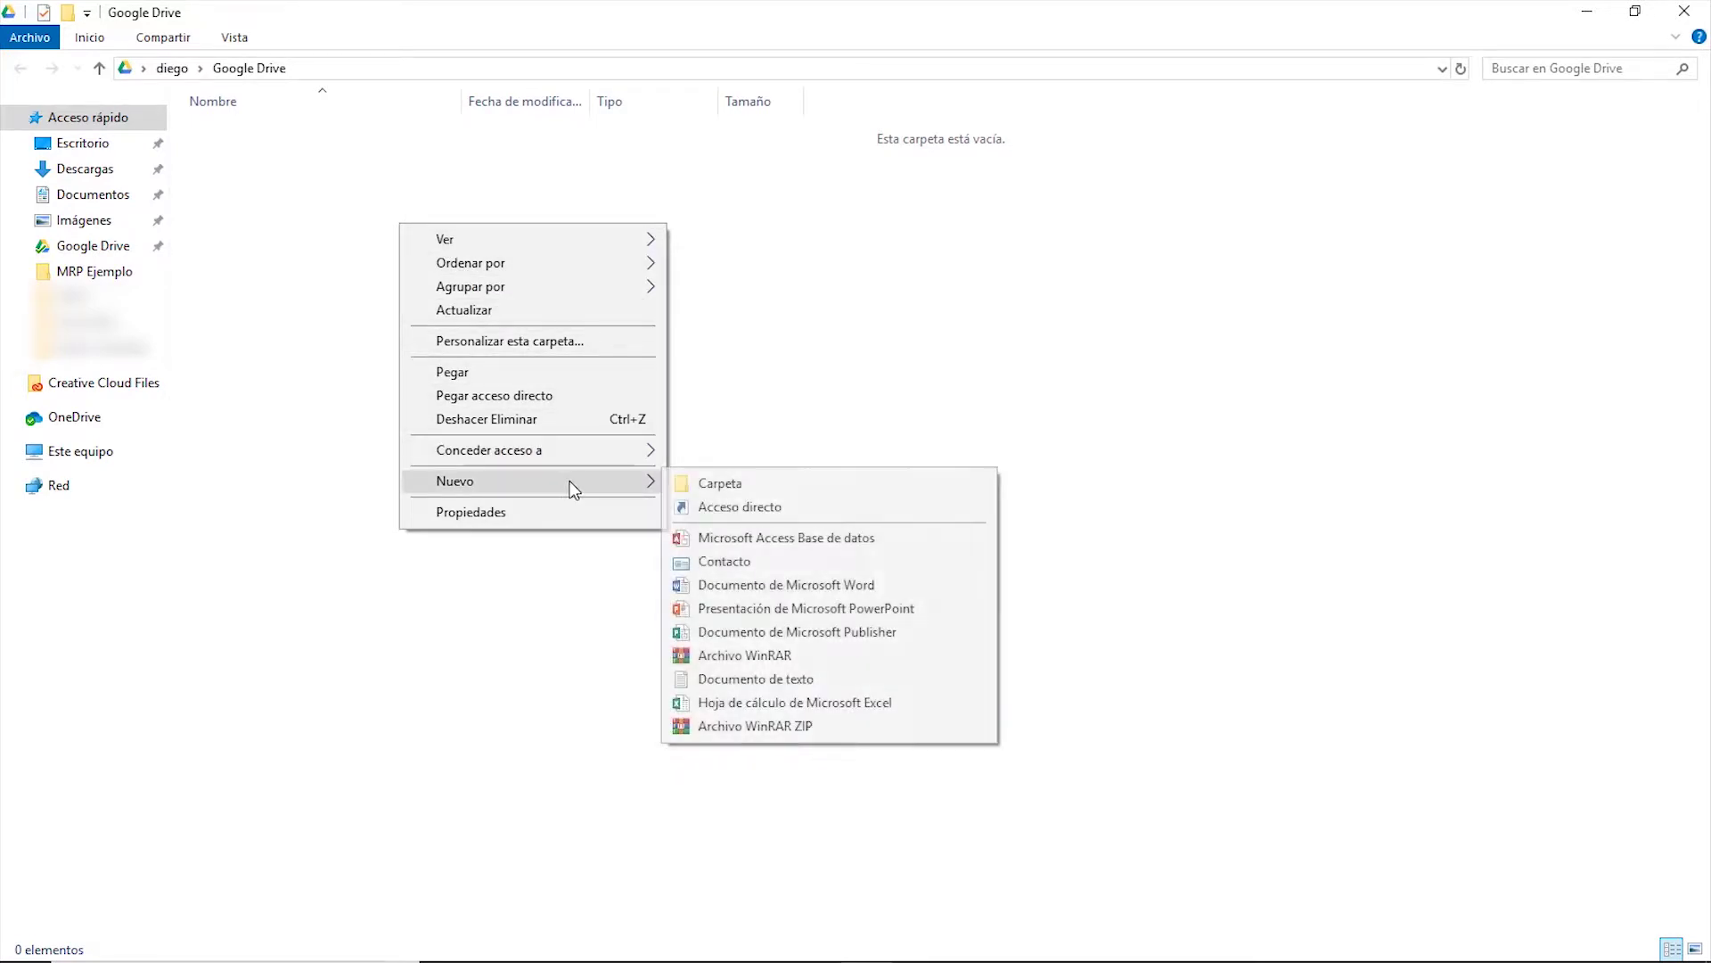
left_click(779, 479)
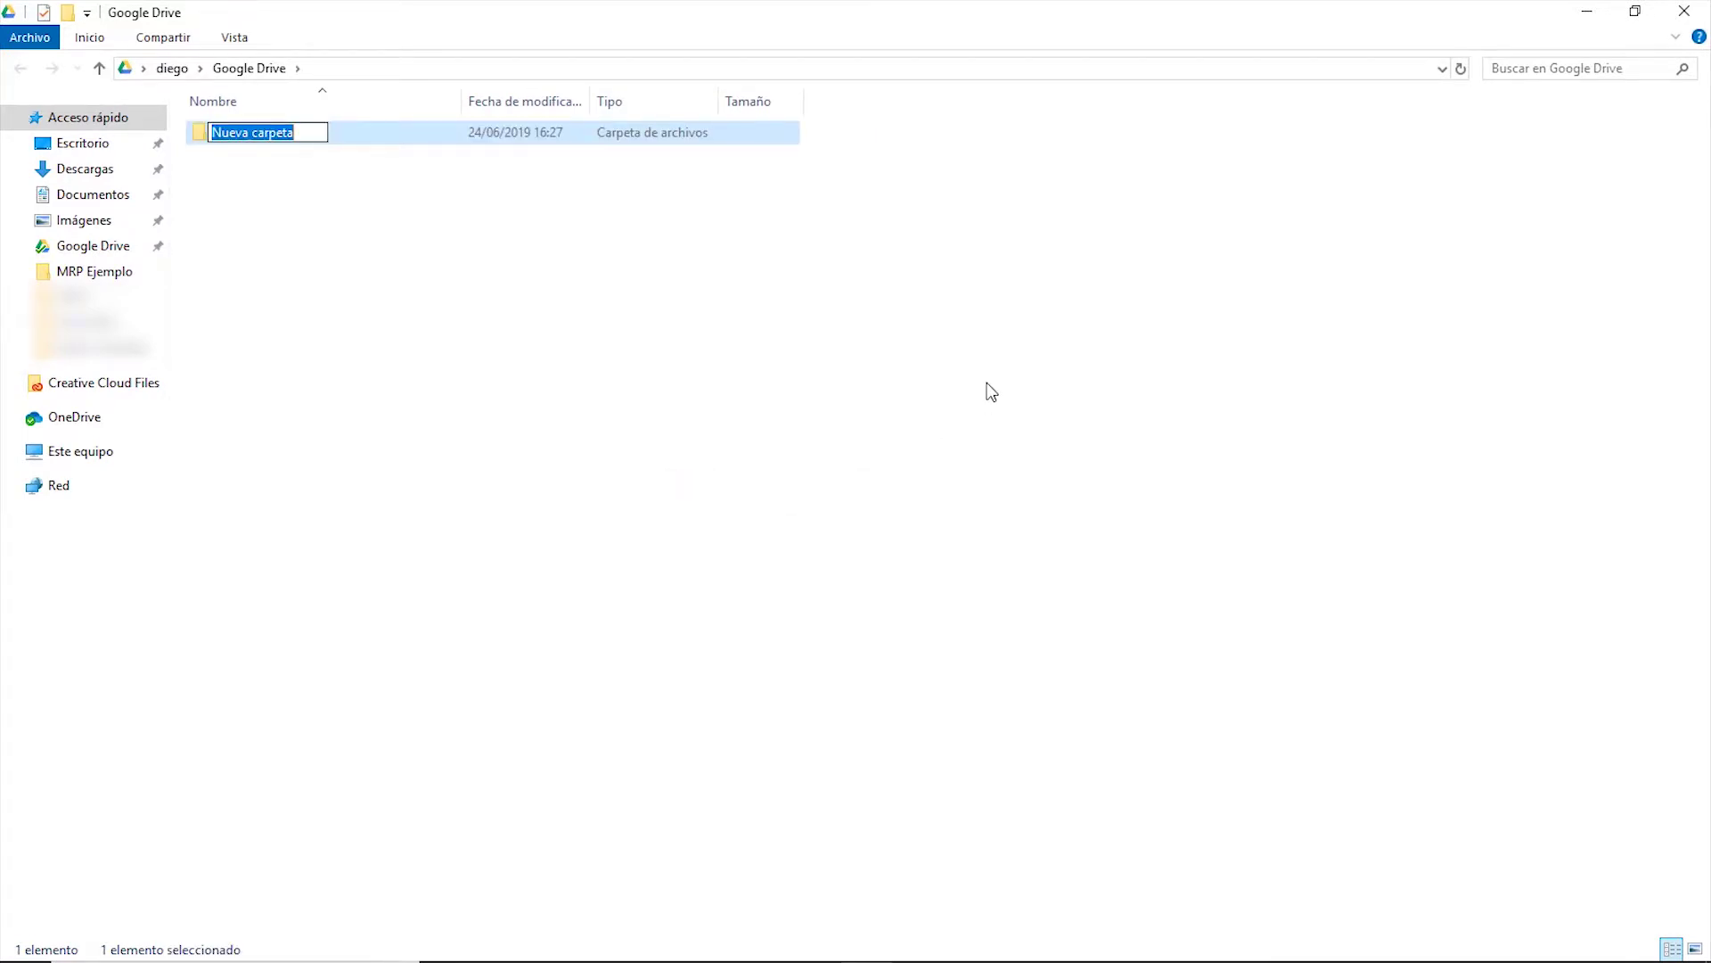
type("Ejemplo")
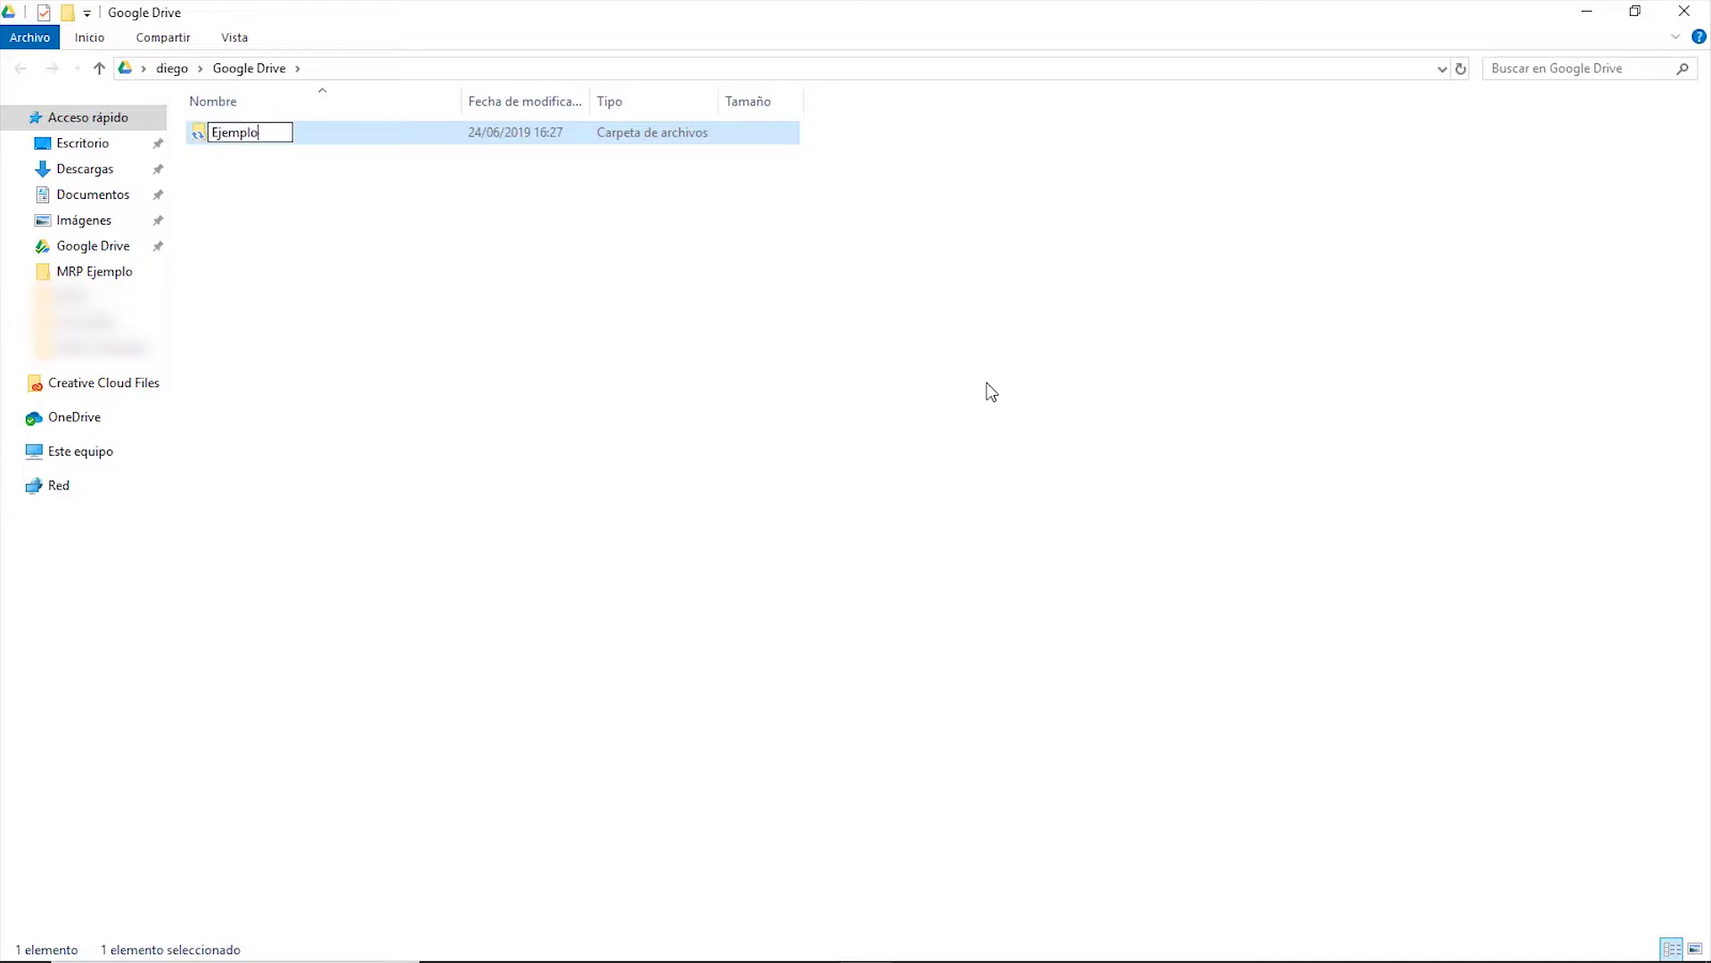
key("Return")
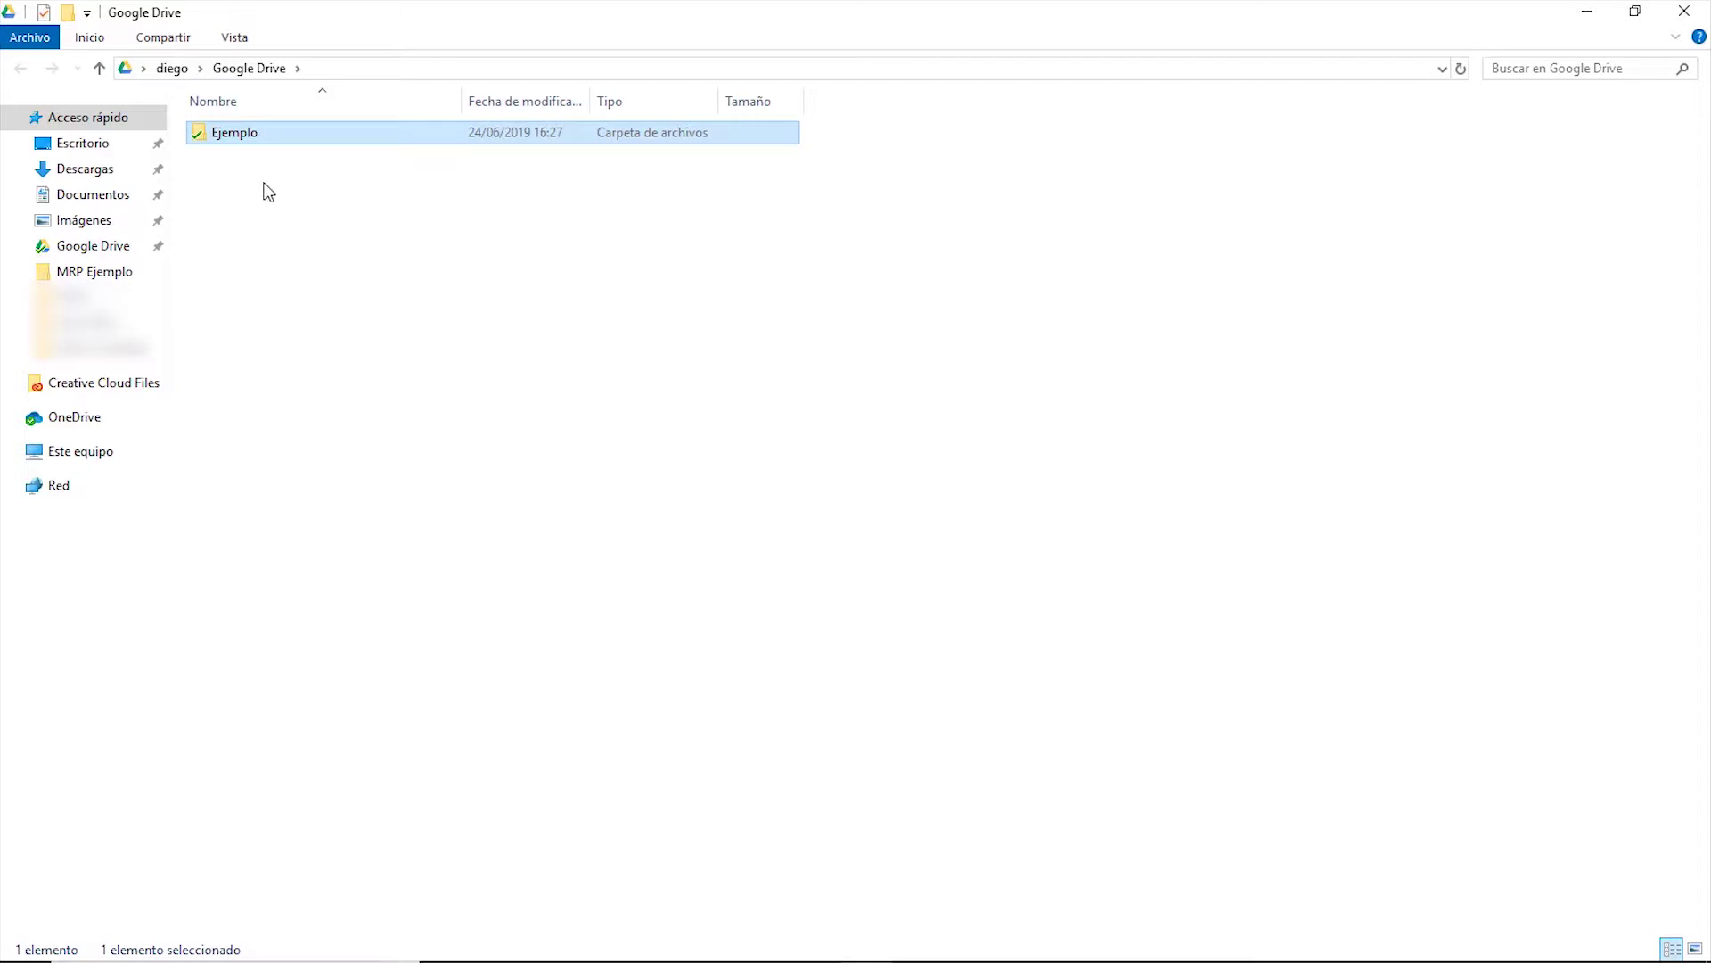
Copy the location path from the properties of the Ejemplo folder in Google Drive, and close the properties
right_click(218, 141)
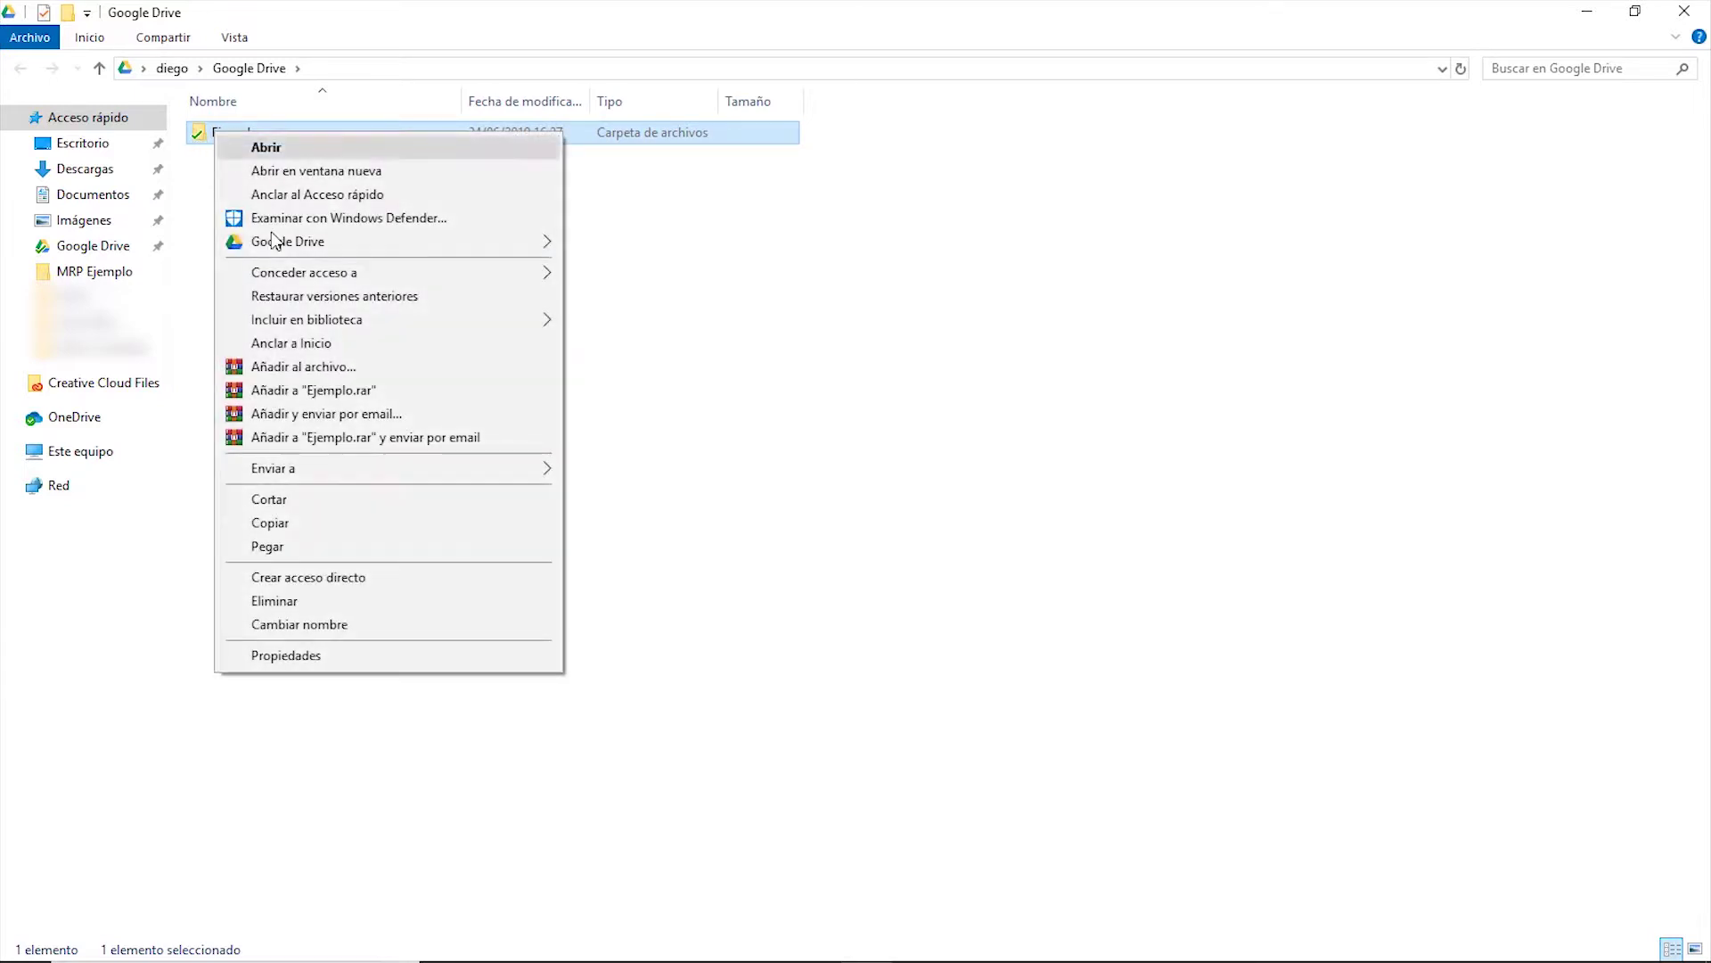
left_click(317, 652)
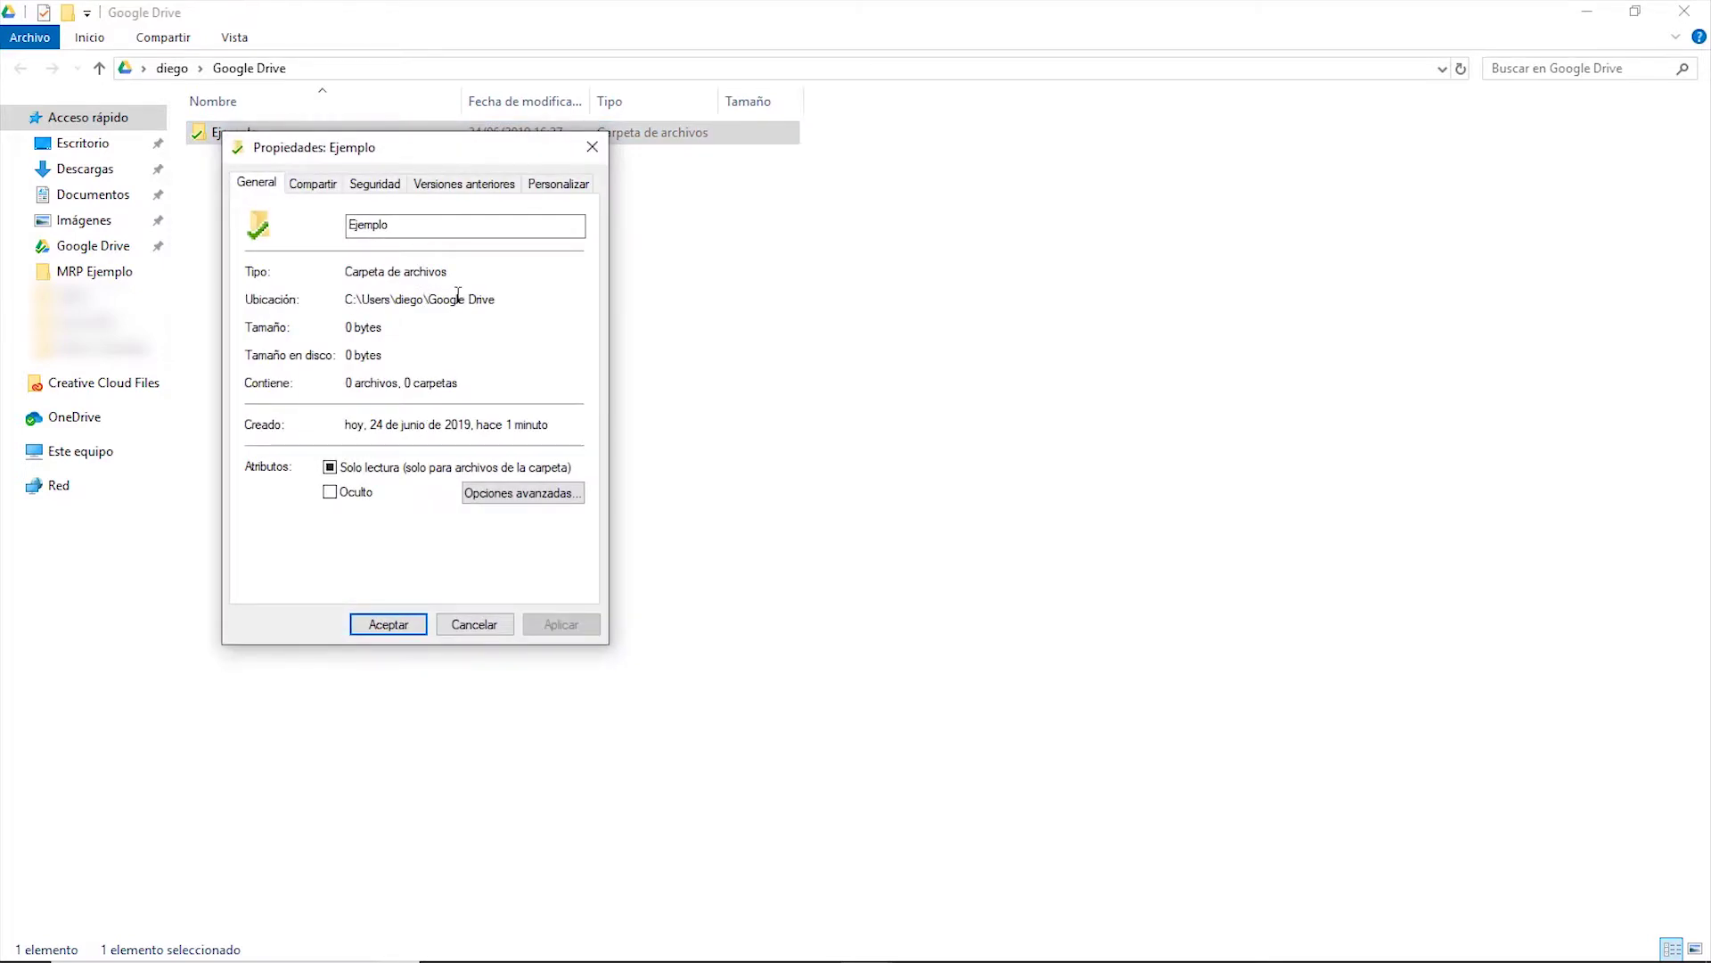
left_click_drag(499, 298, 344, 298)
right_click(366, 297)
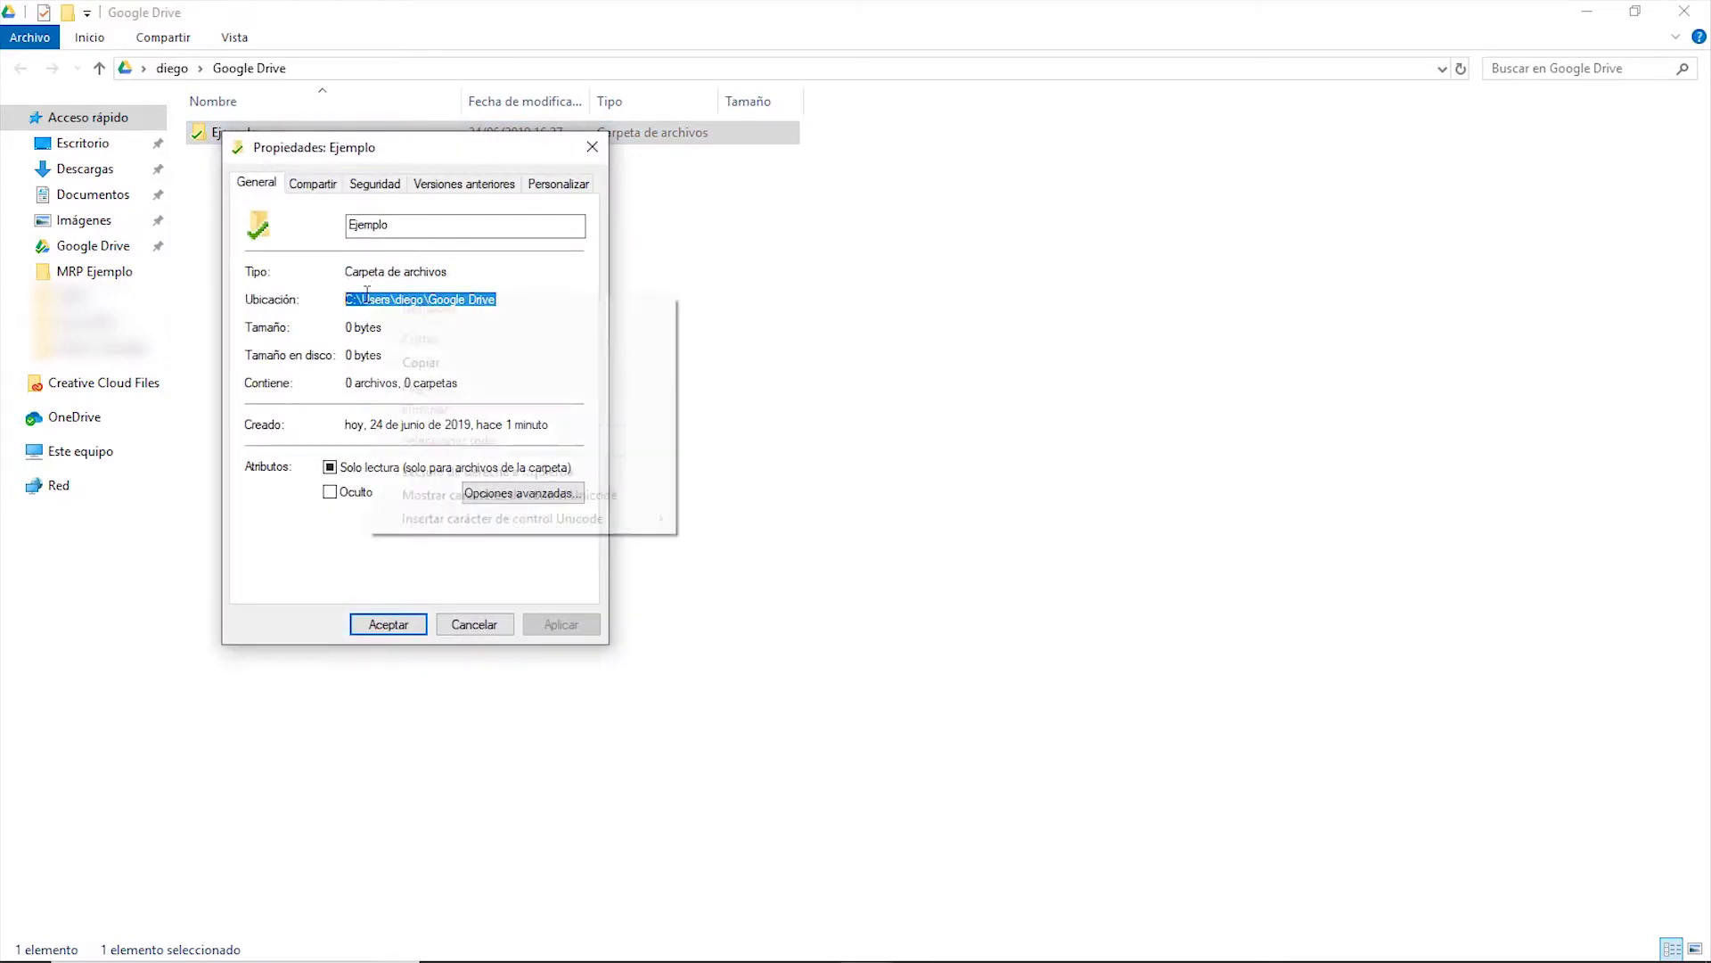
left_click(442, 358)
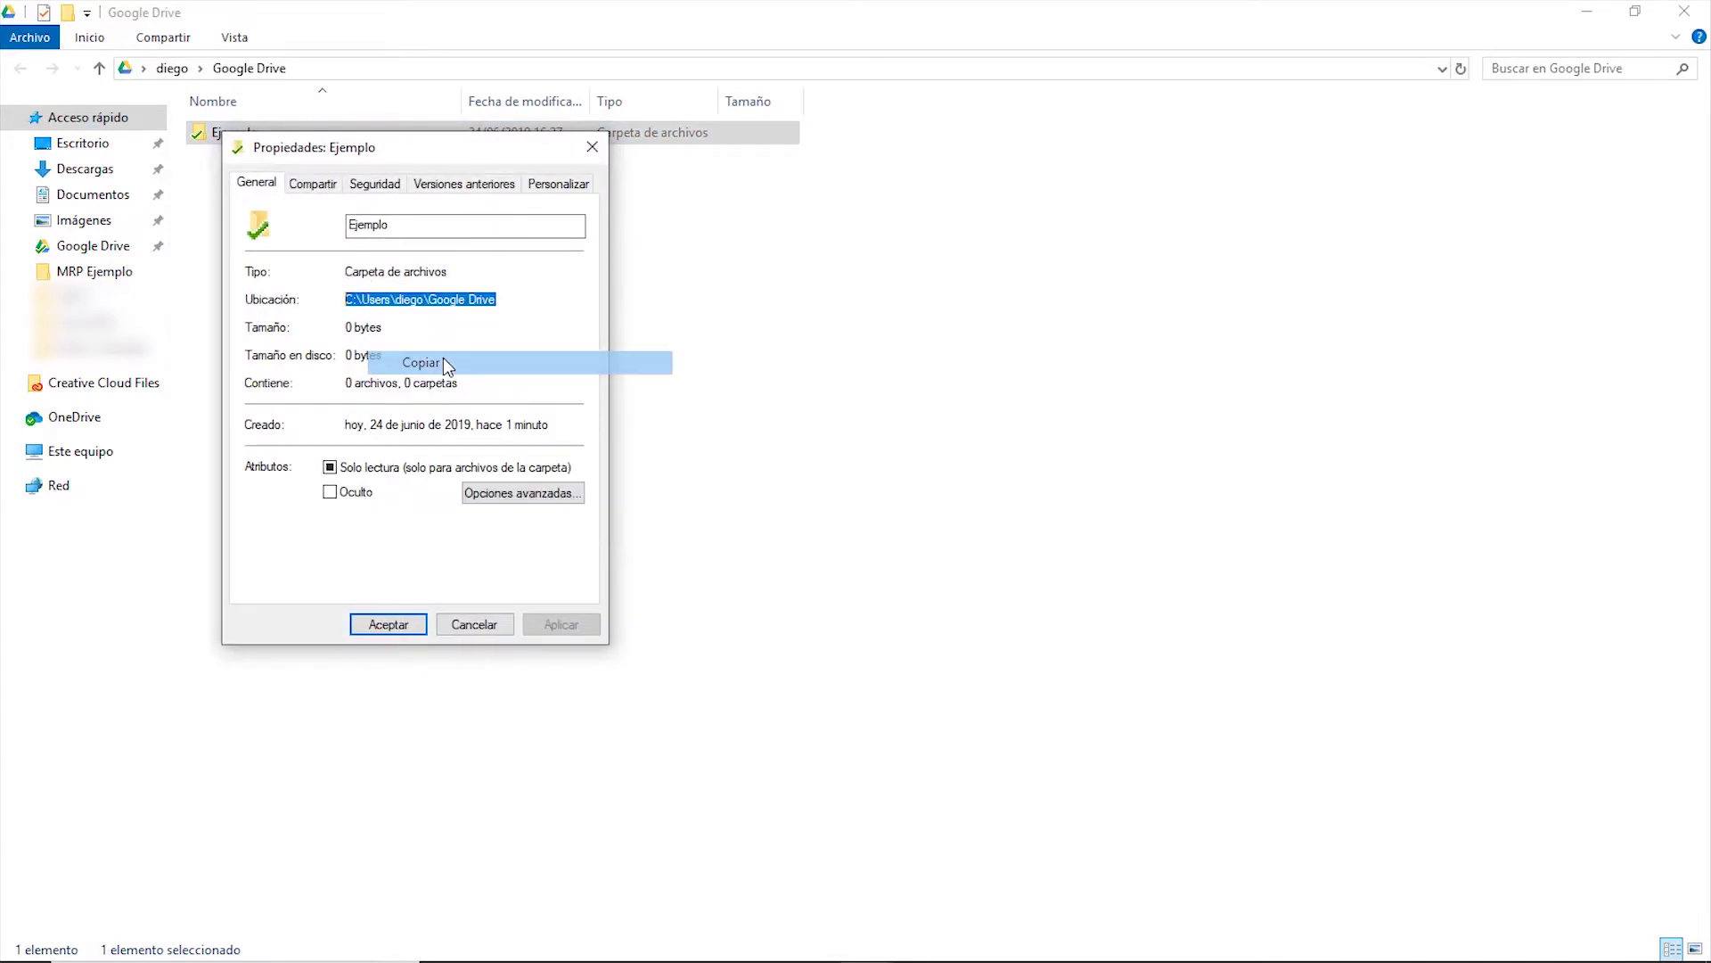
left_click(592, 147)
In the MRP Excel workbook's Rangos sheet, paste the copied Google Drive path into the cell under RUTA DE CARPETA GOOGLE DRIVE
left_click(814, 952)
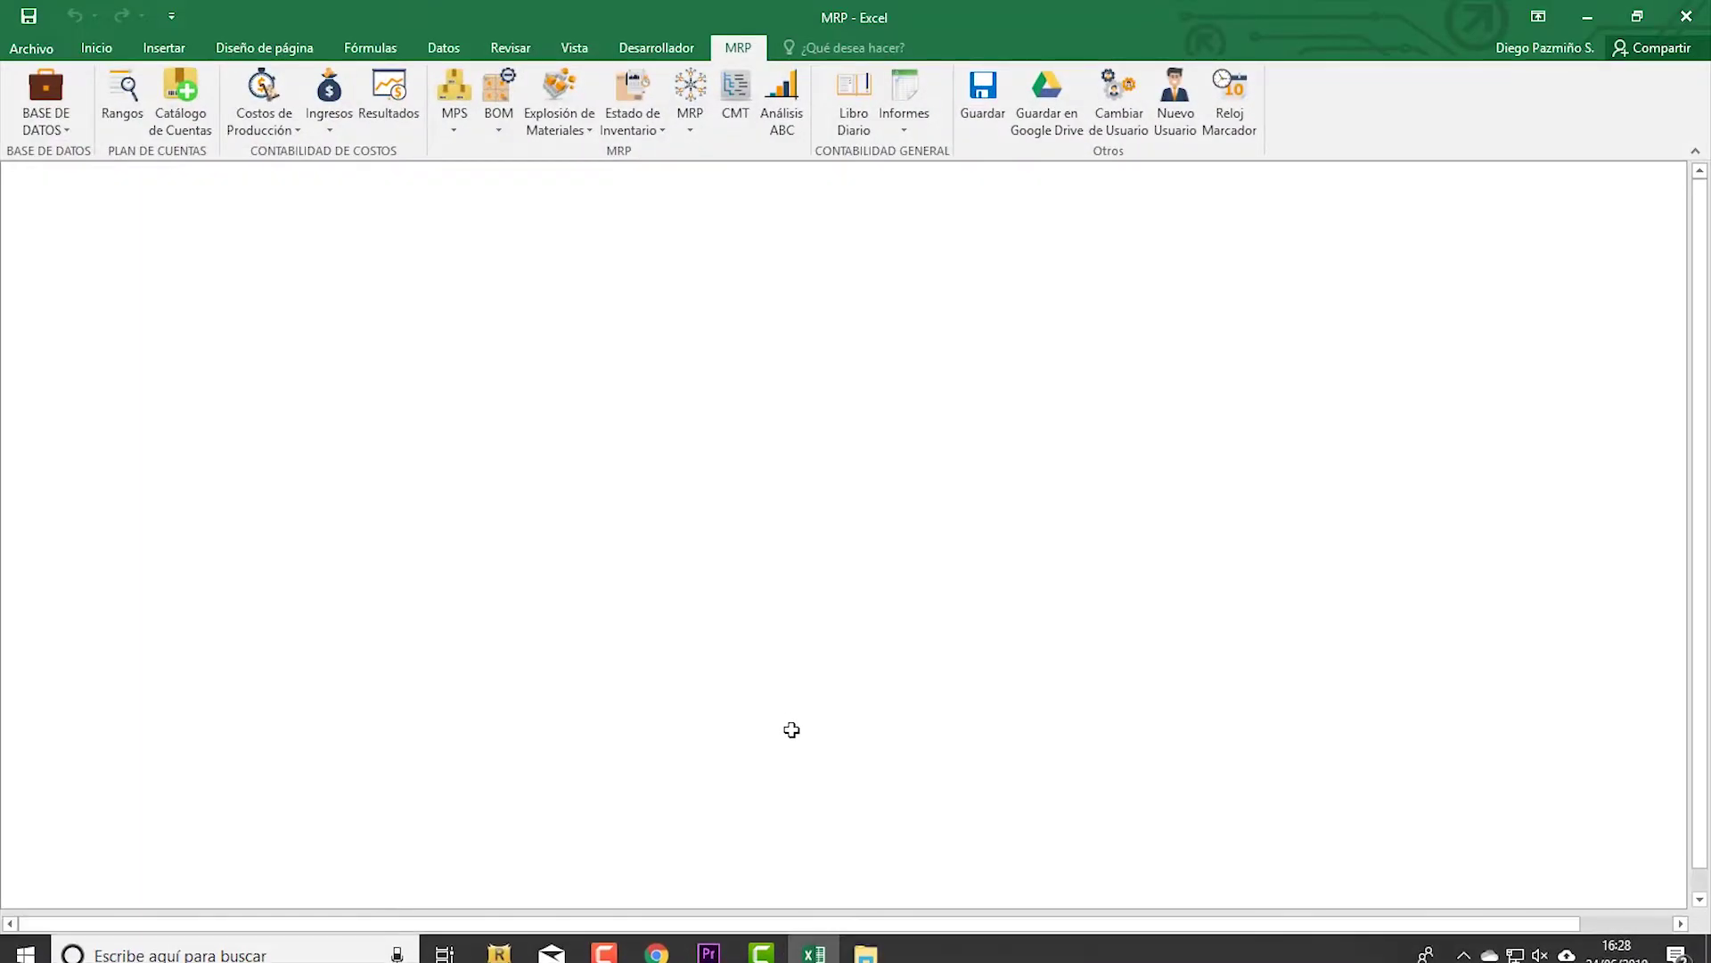
left_click(126, 105)
left_click_drag(165, 924, 1443, 943)
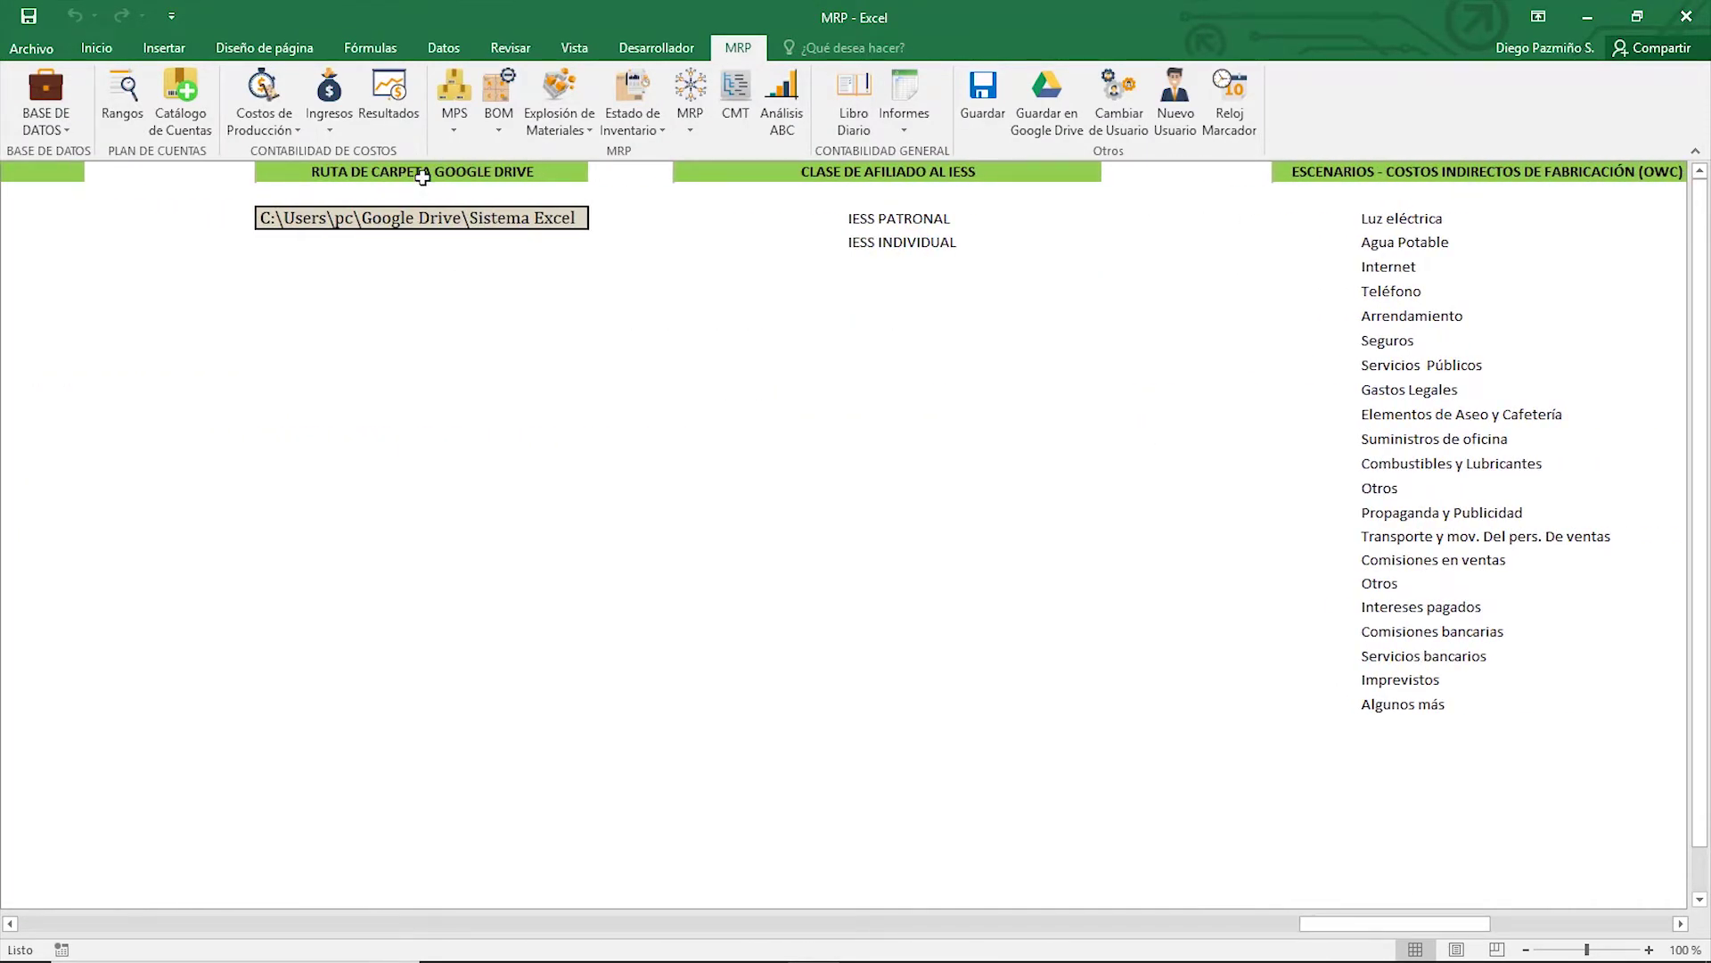
left_click(335, 219)
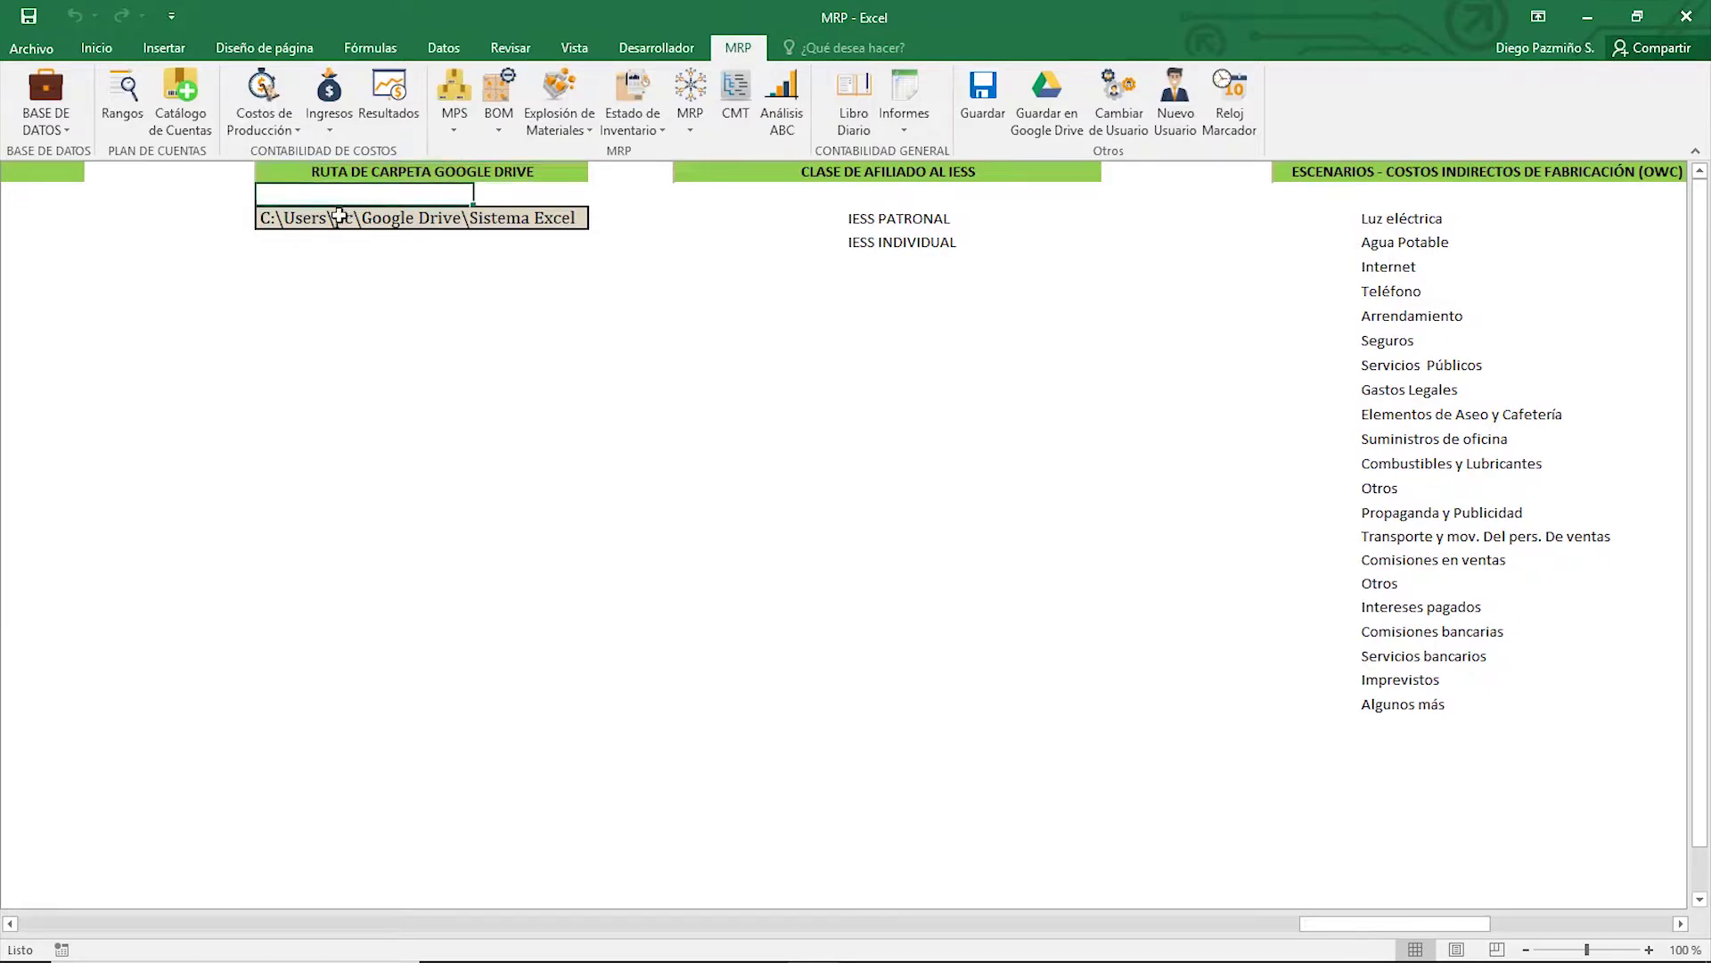
right_click(293, 219)
left_click(342, 314)
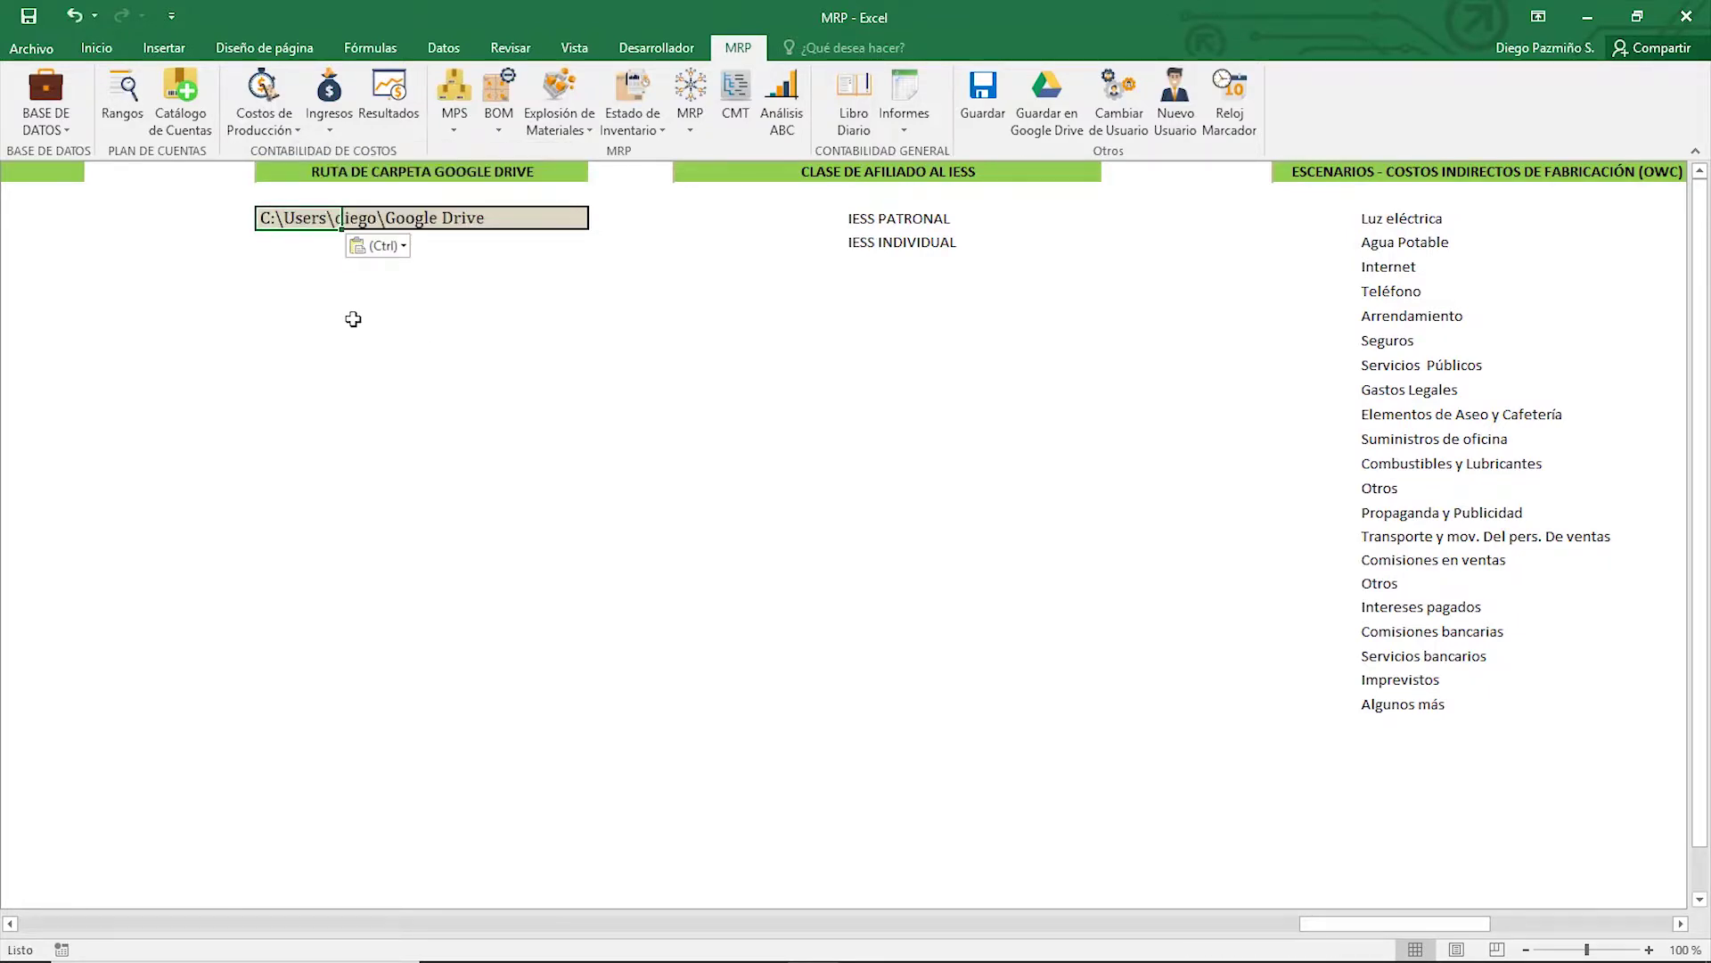
left_click(417, 346)
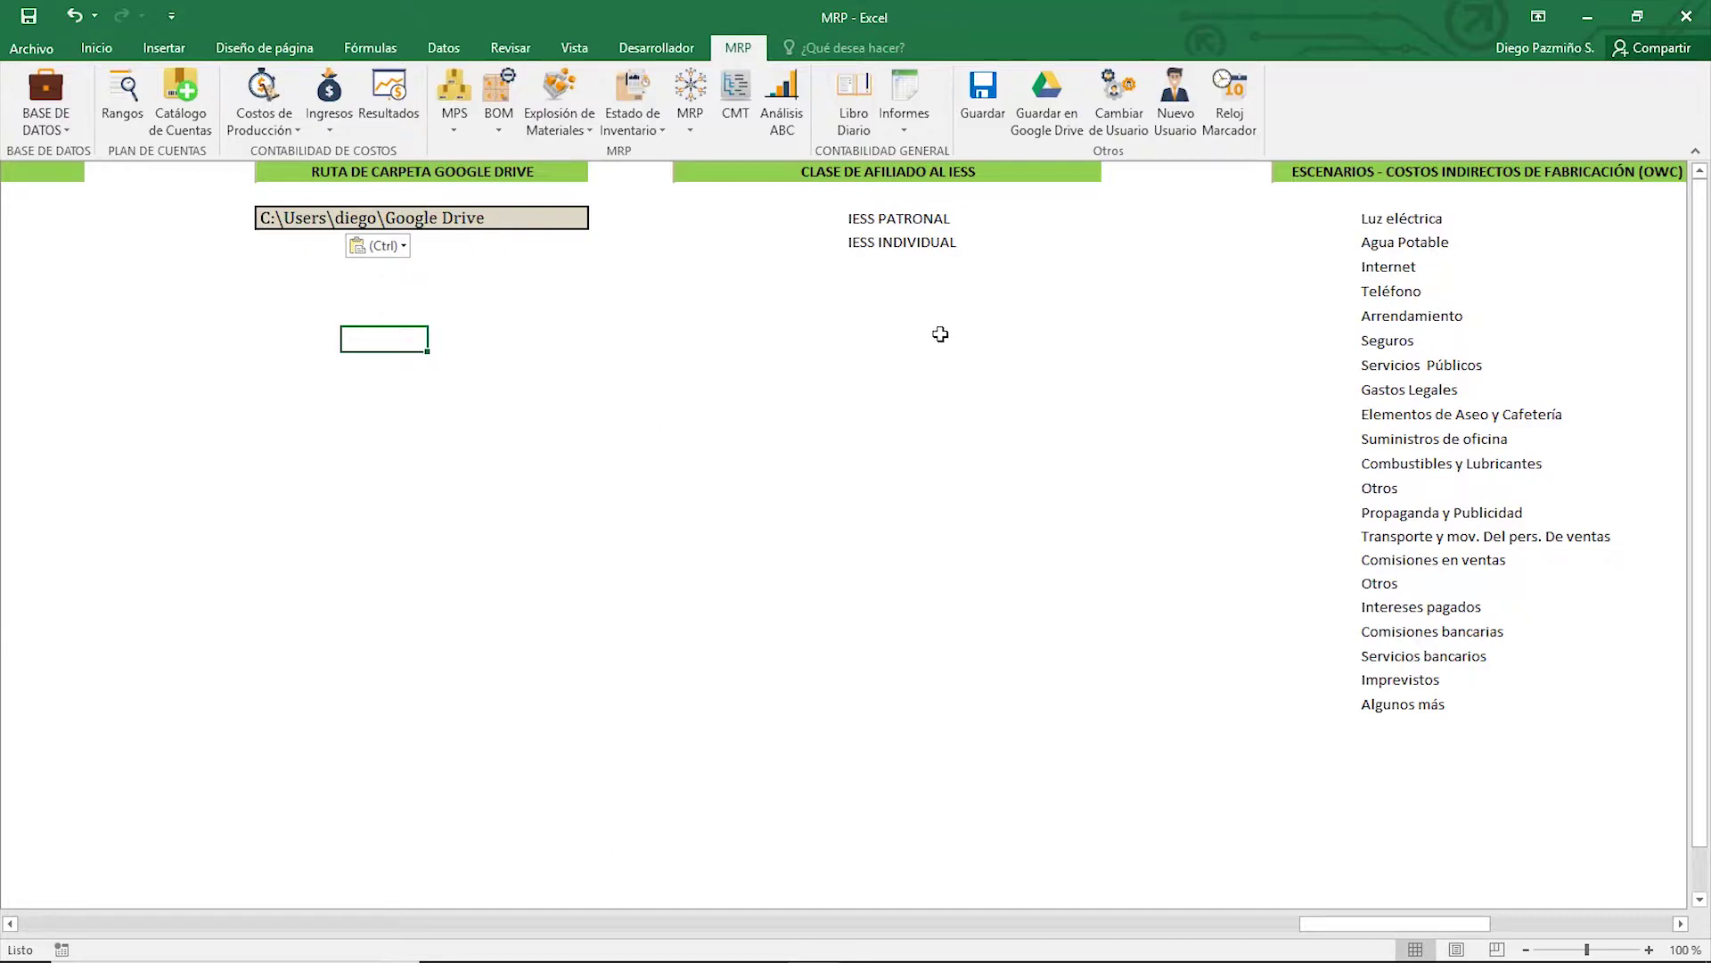
Save the workbook with Guardar en Google Drive, then select the saved MRP copy in File Explorer's Google Drive folder
left_click(1066, 124)
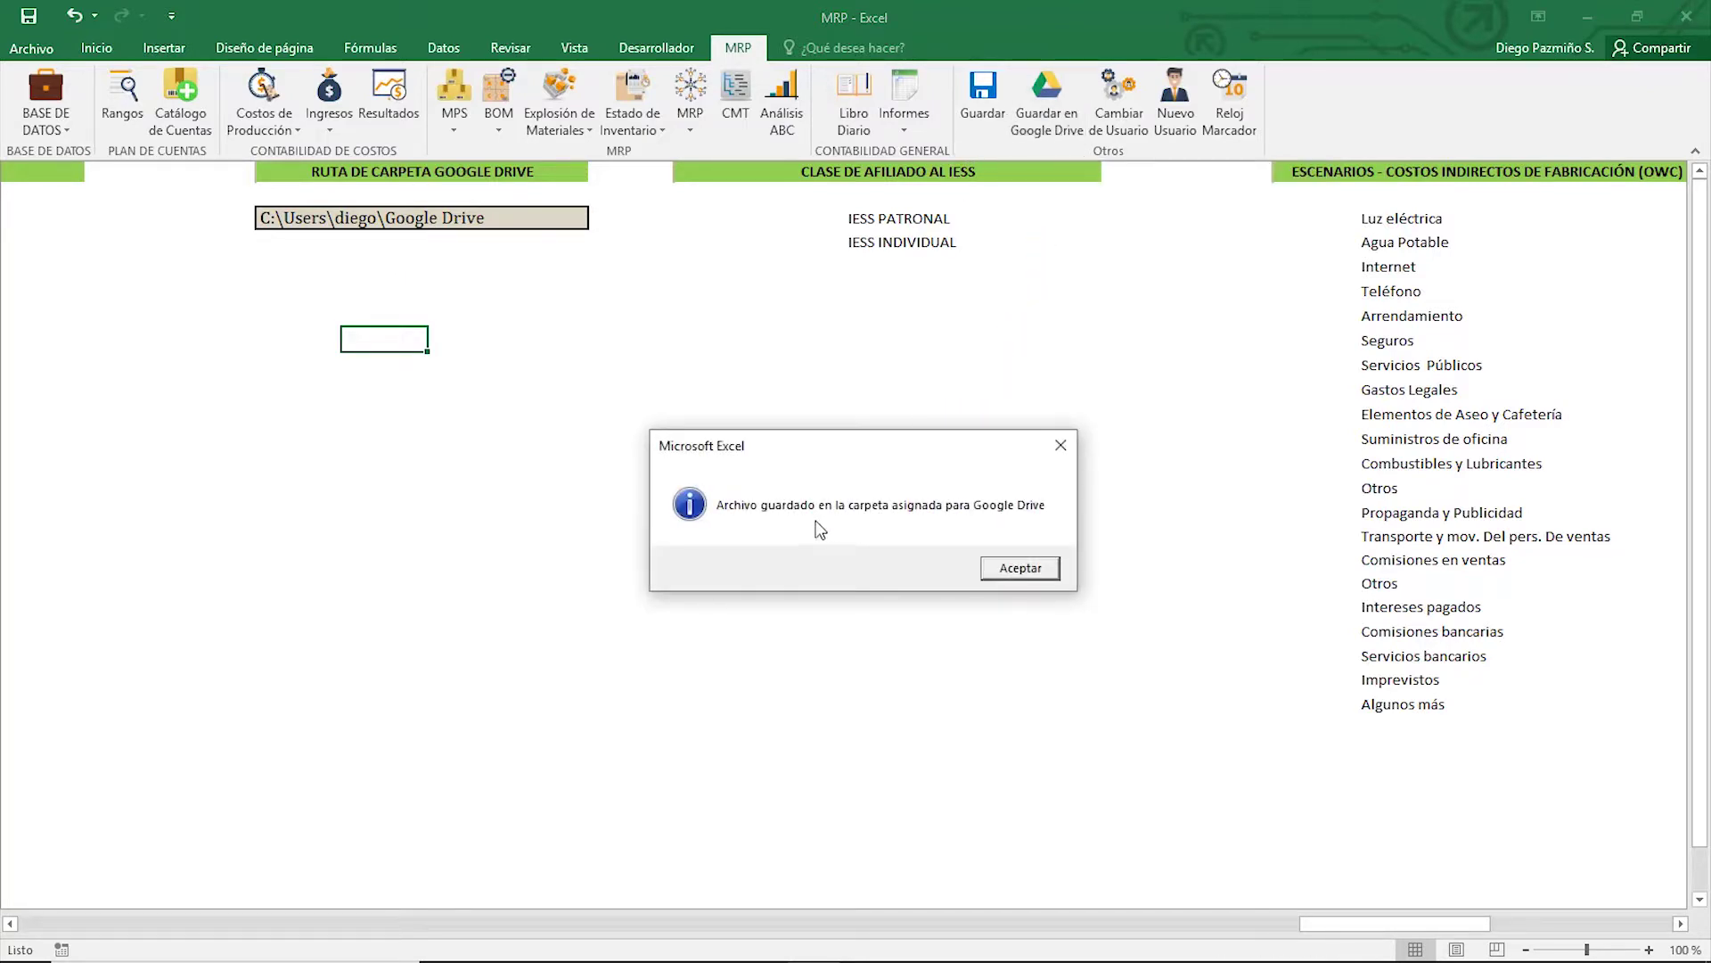
left_click(1041, 571)
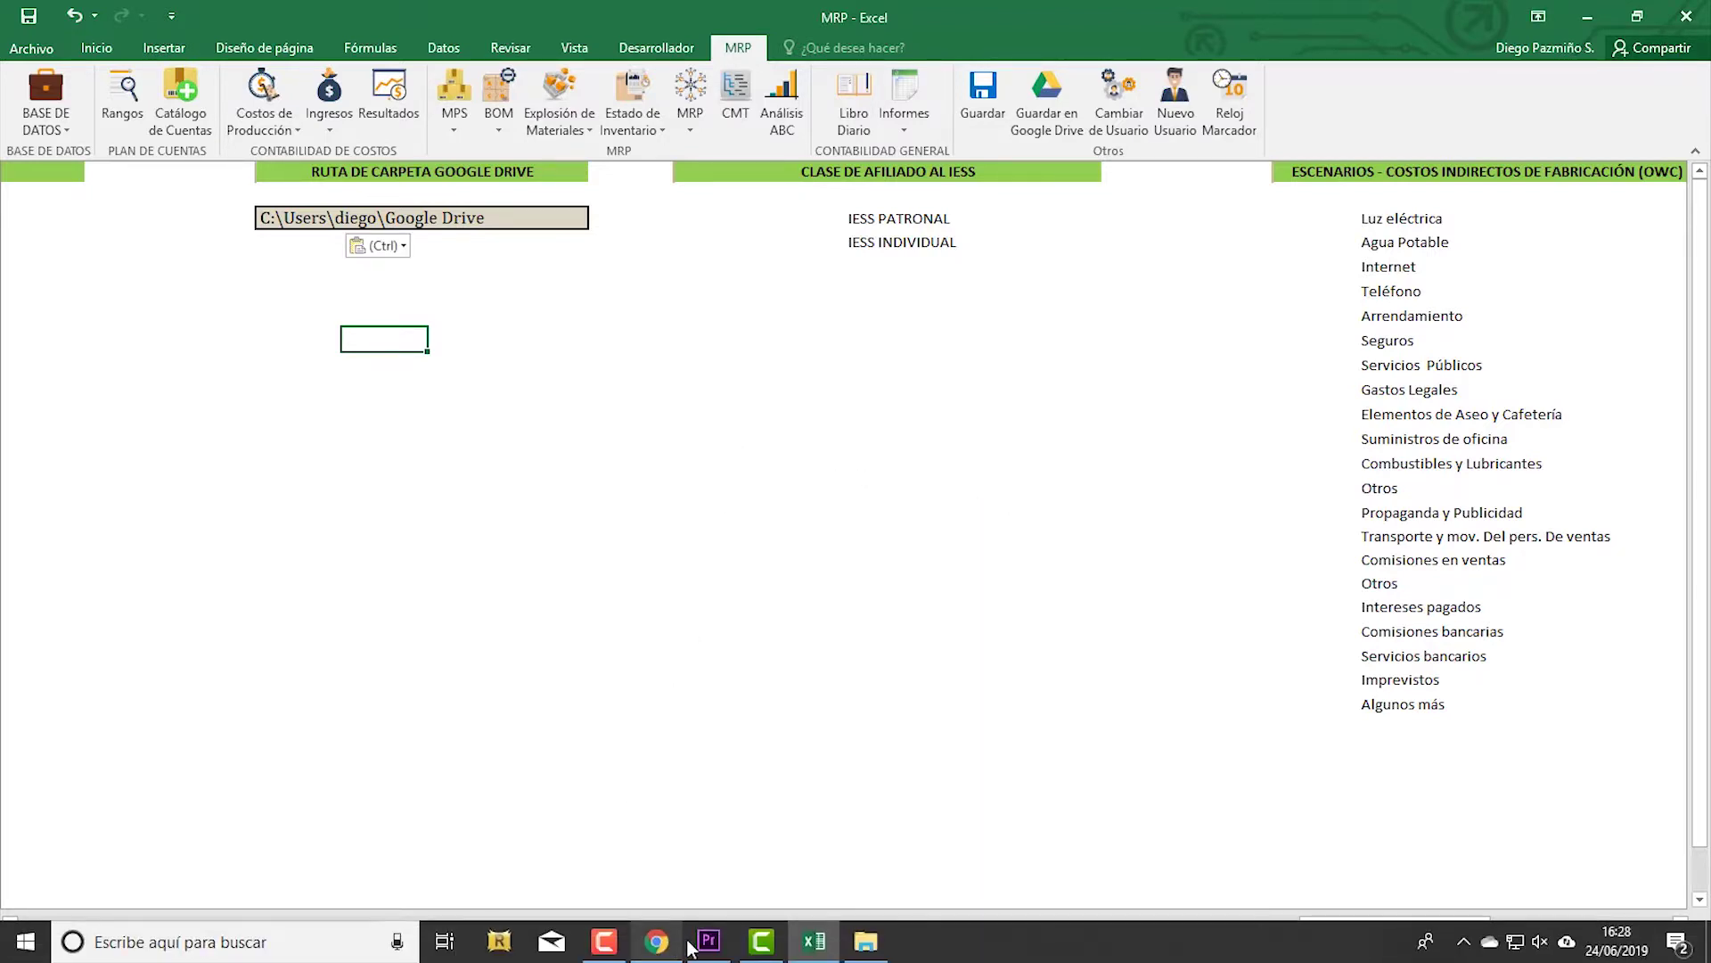
left_click(860, 945)
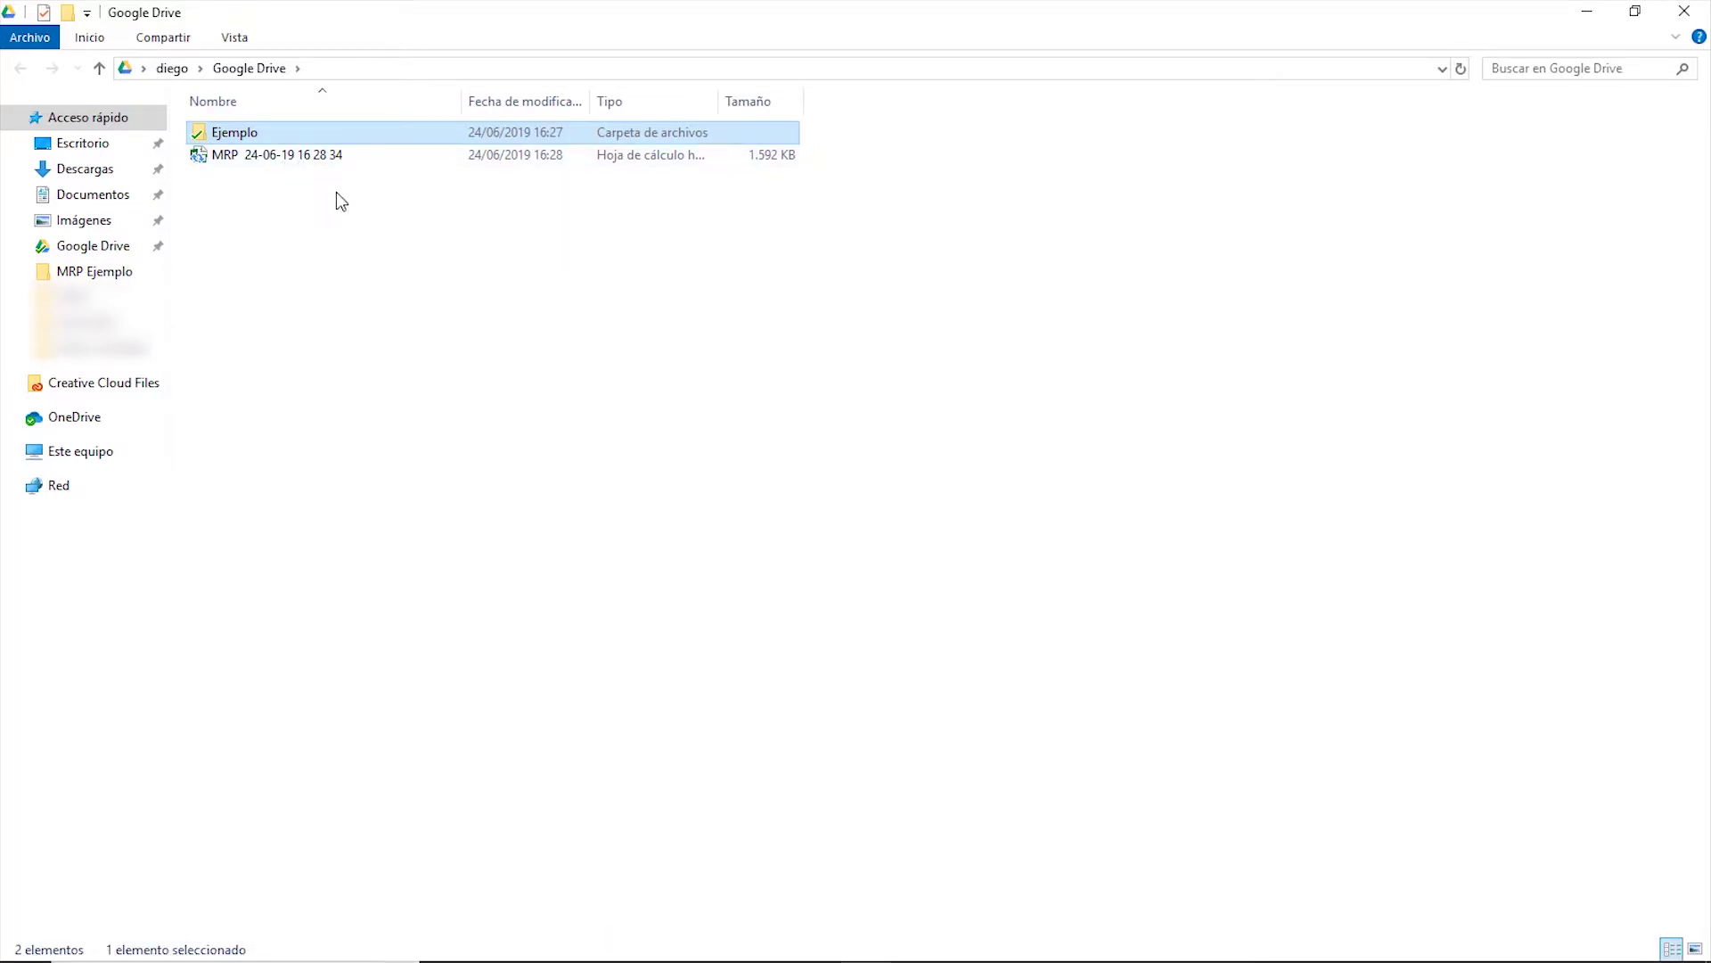
left_click(295, 202)
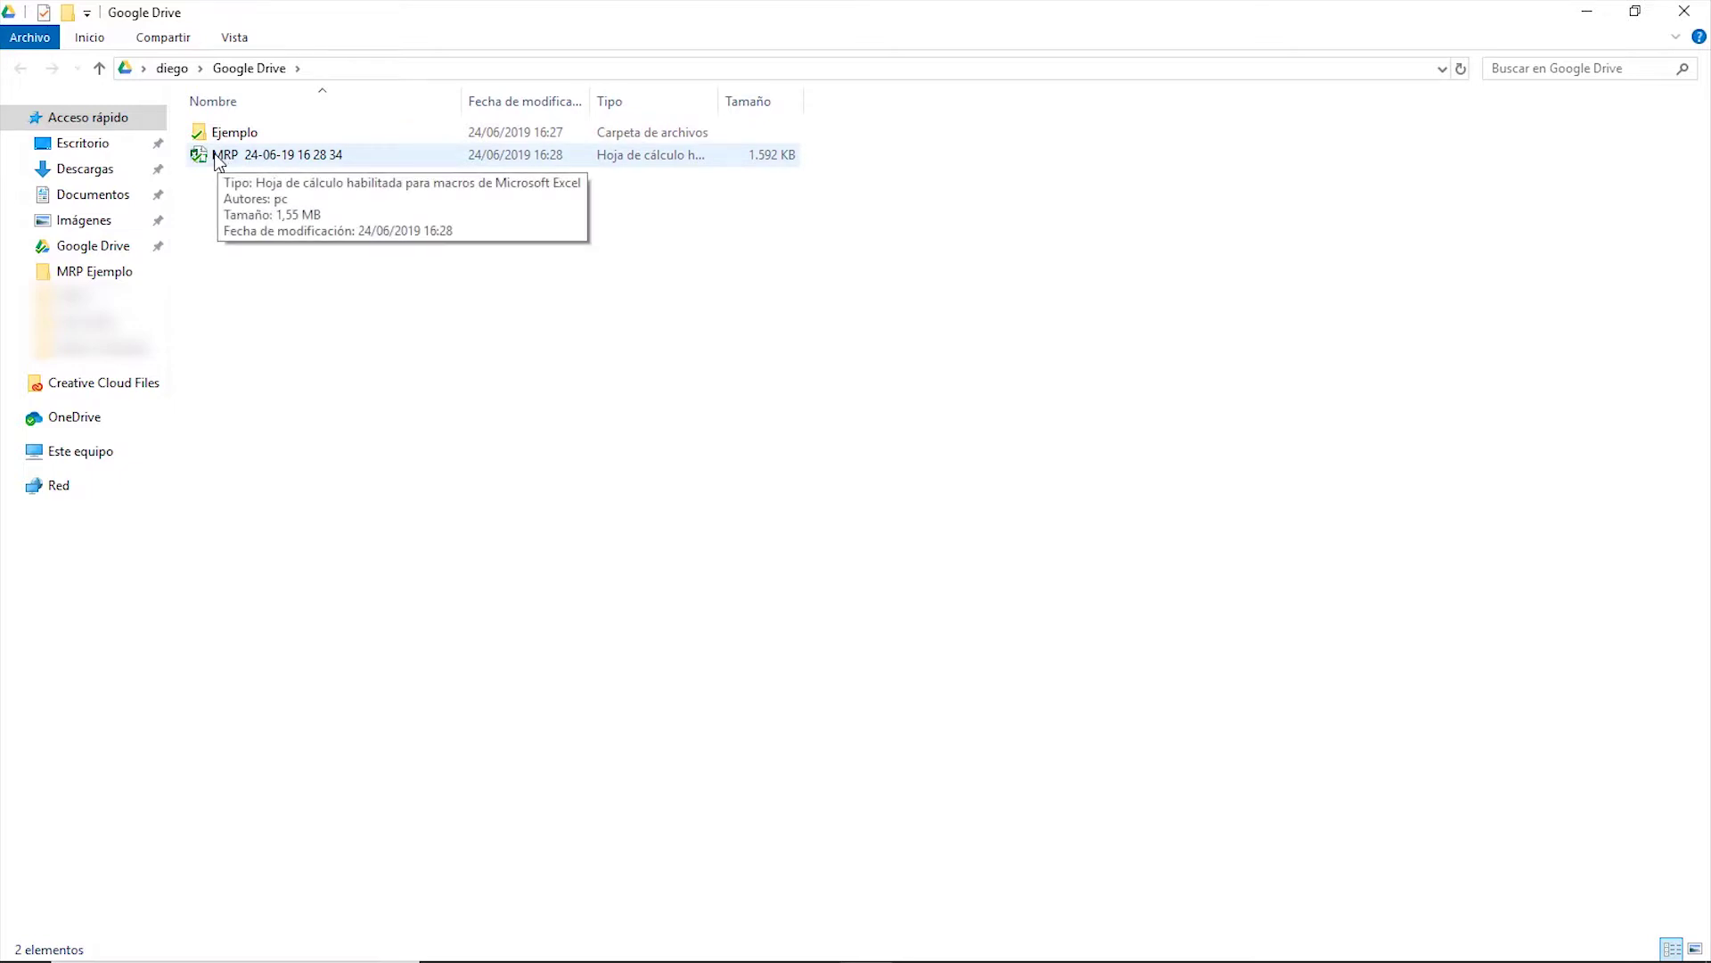
left_click(281, 154)
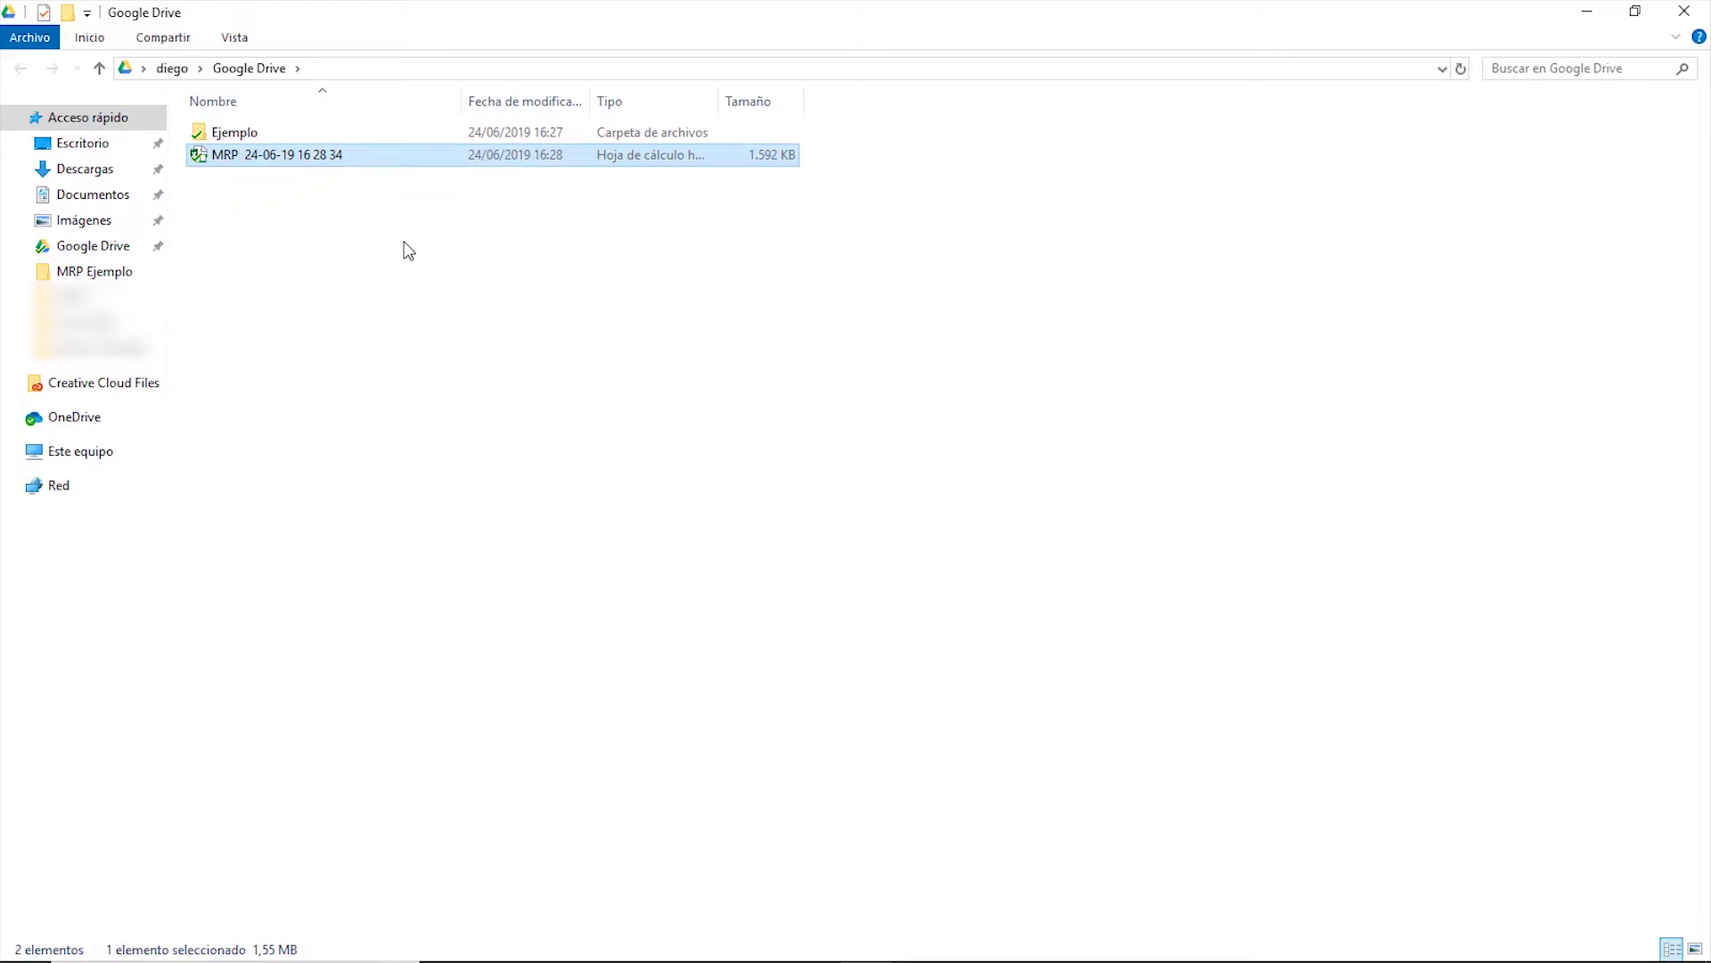
Open the Ejemplo folder in OneDrive, copy the location path from its properties, and close the properties
left_click(68, 424)
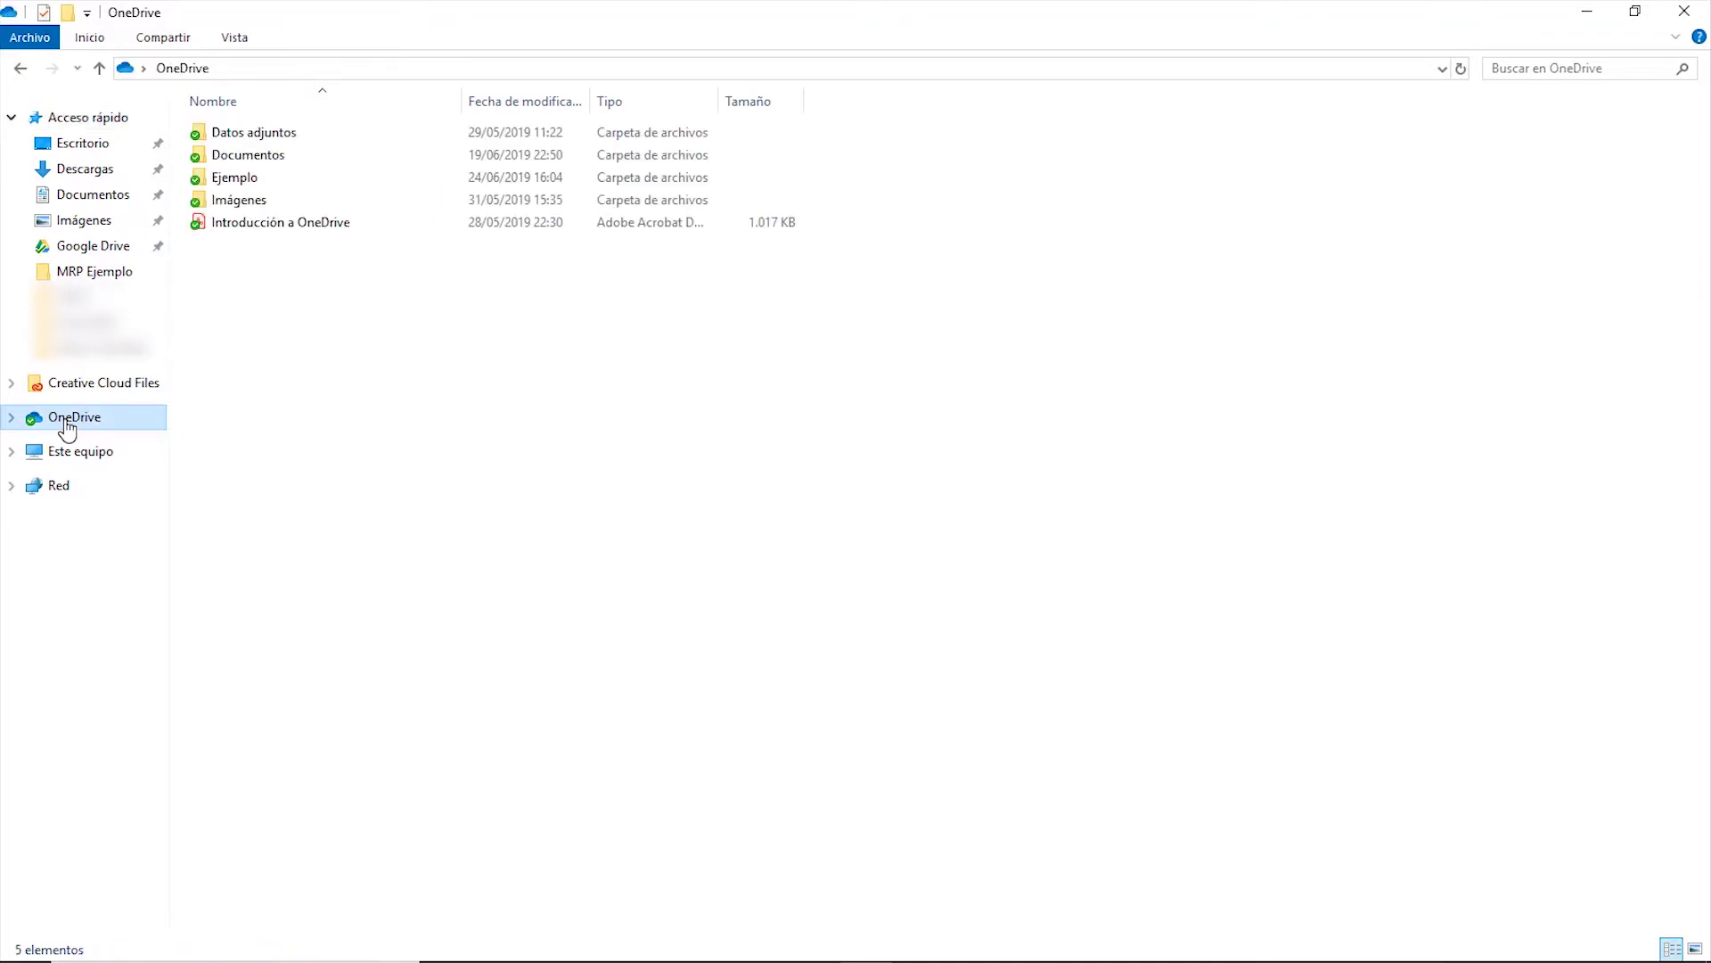
double_click(275, 186)
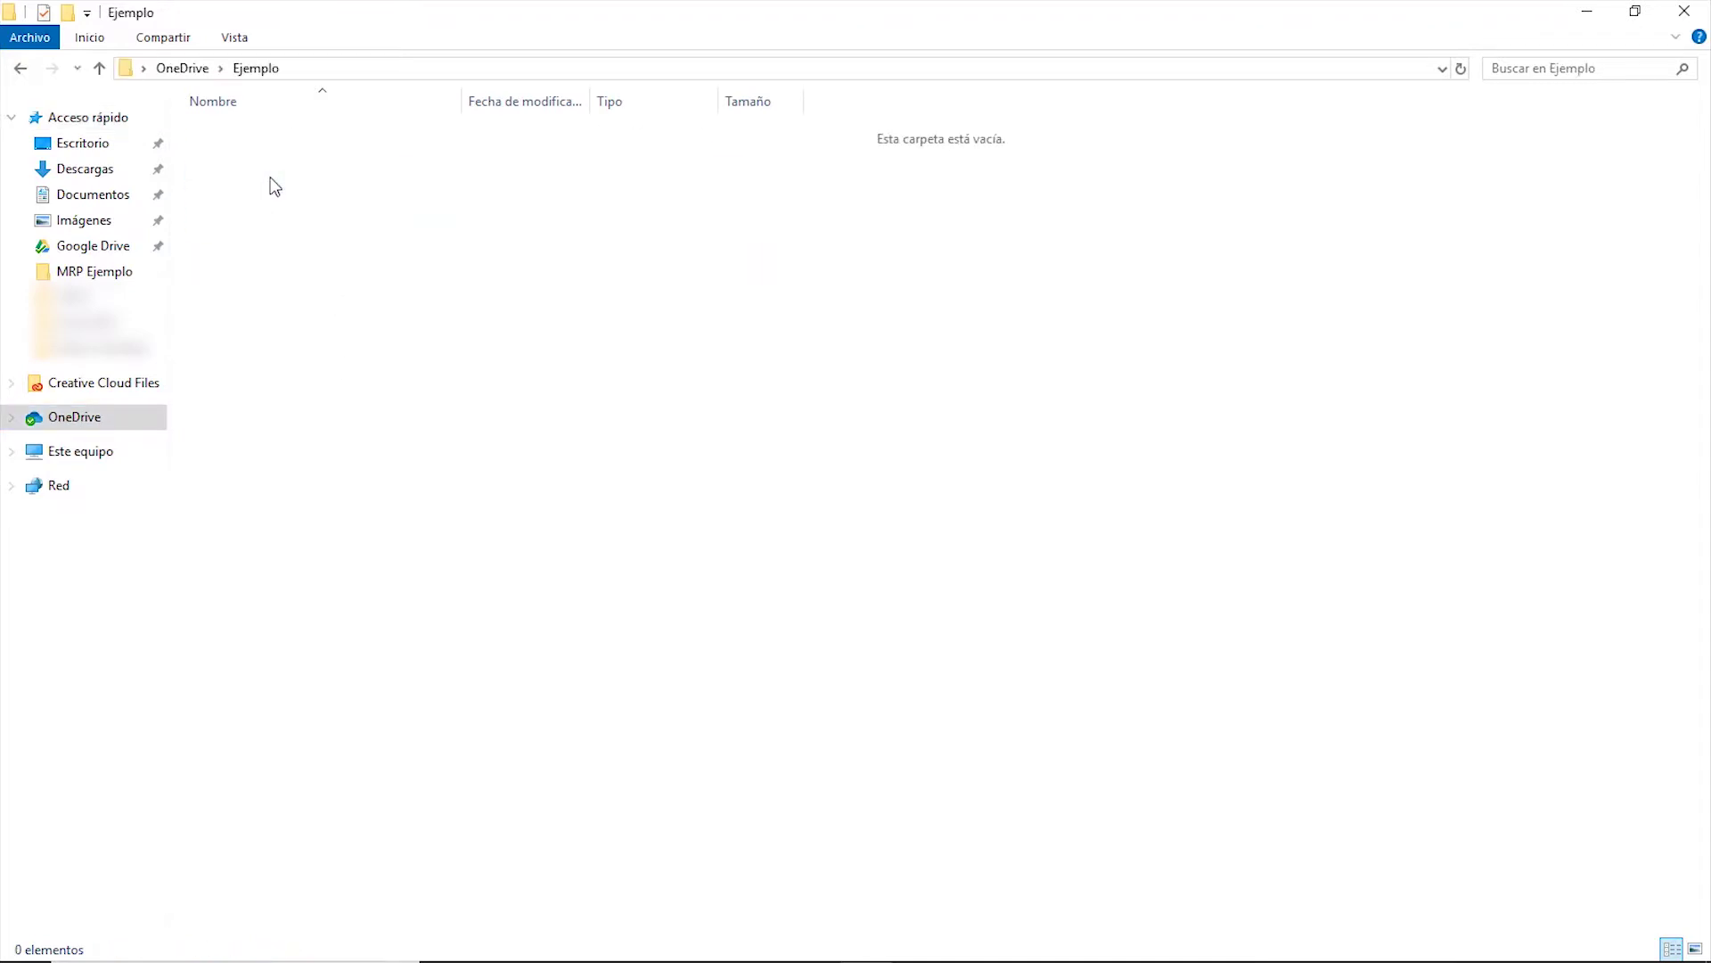
right_click(466, 223)
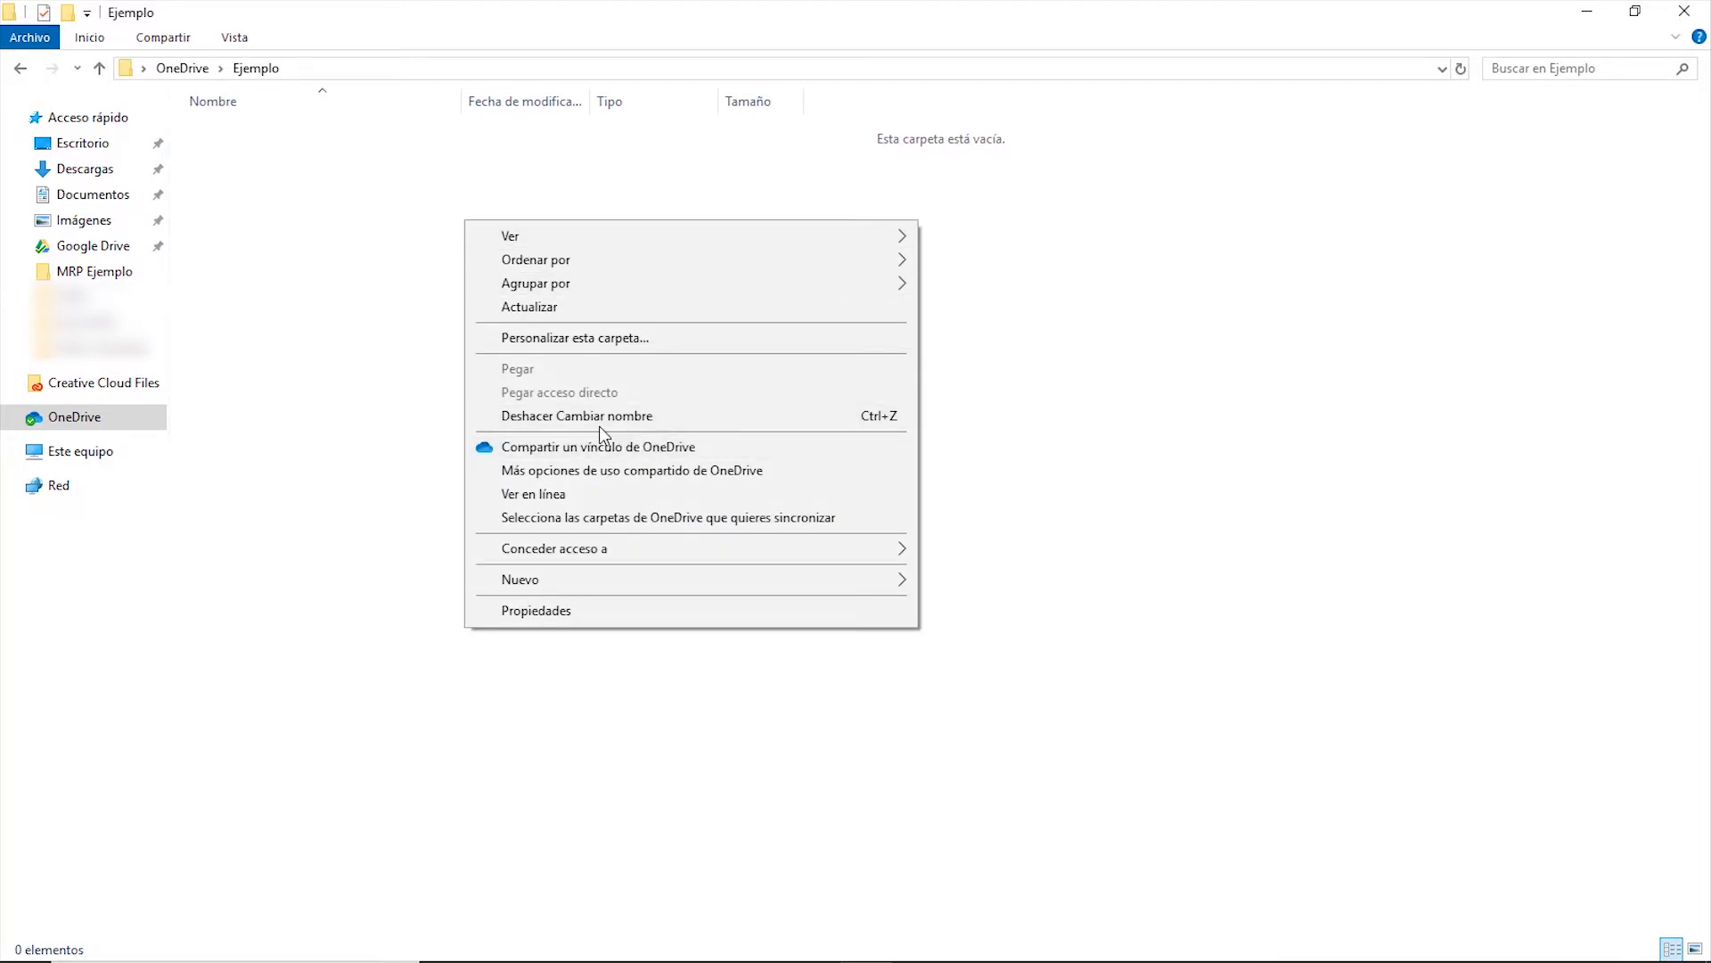
left_click(577, 611)
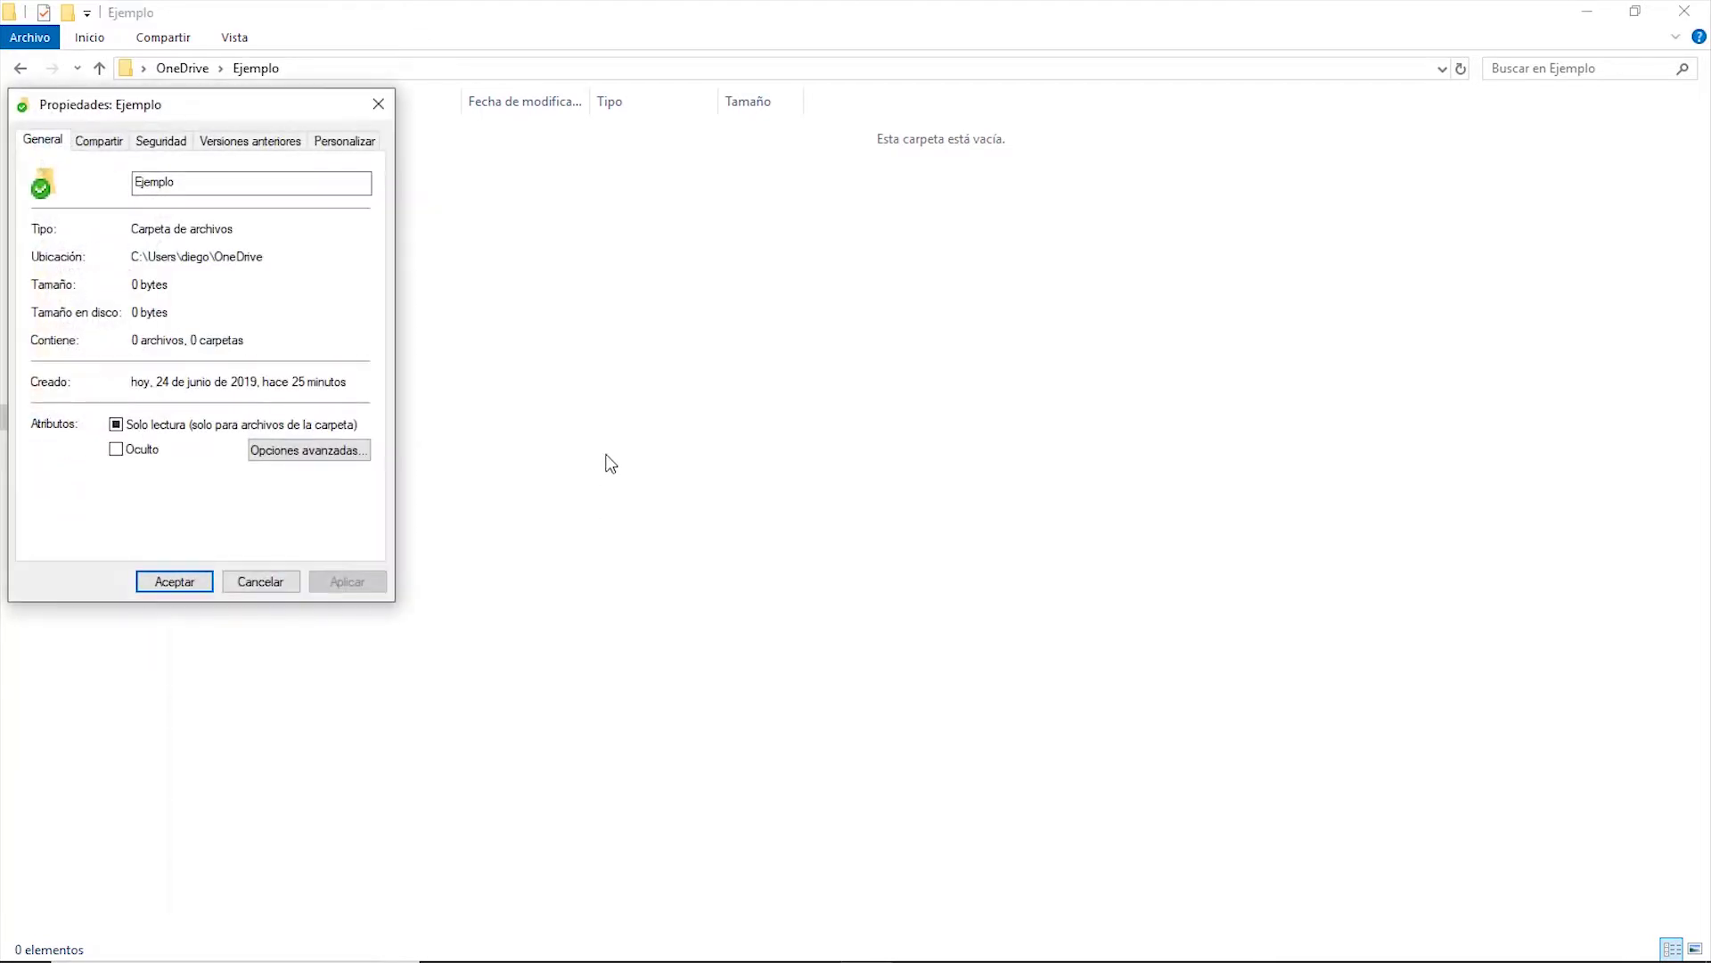
left_click_drag(272, 265, 135, 265)
right_click(154, 259)
left_click(233, 327)
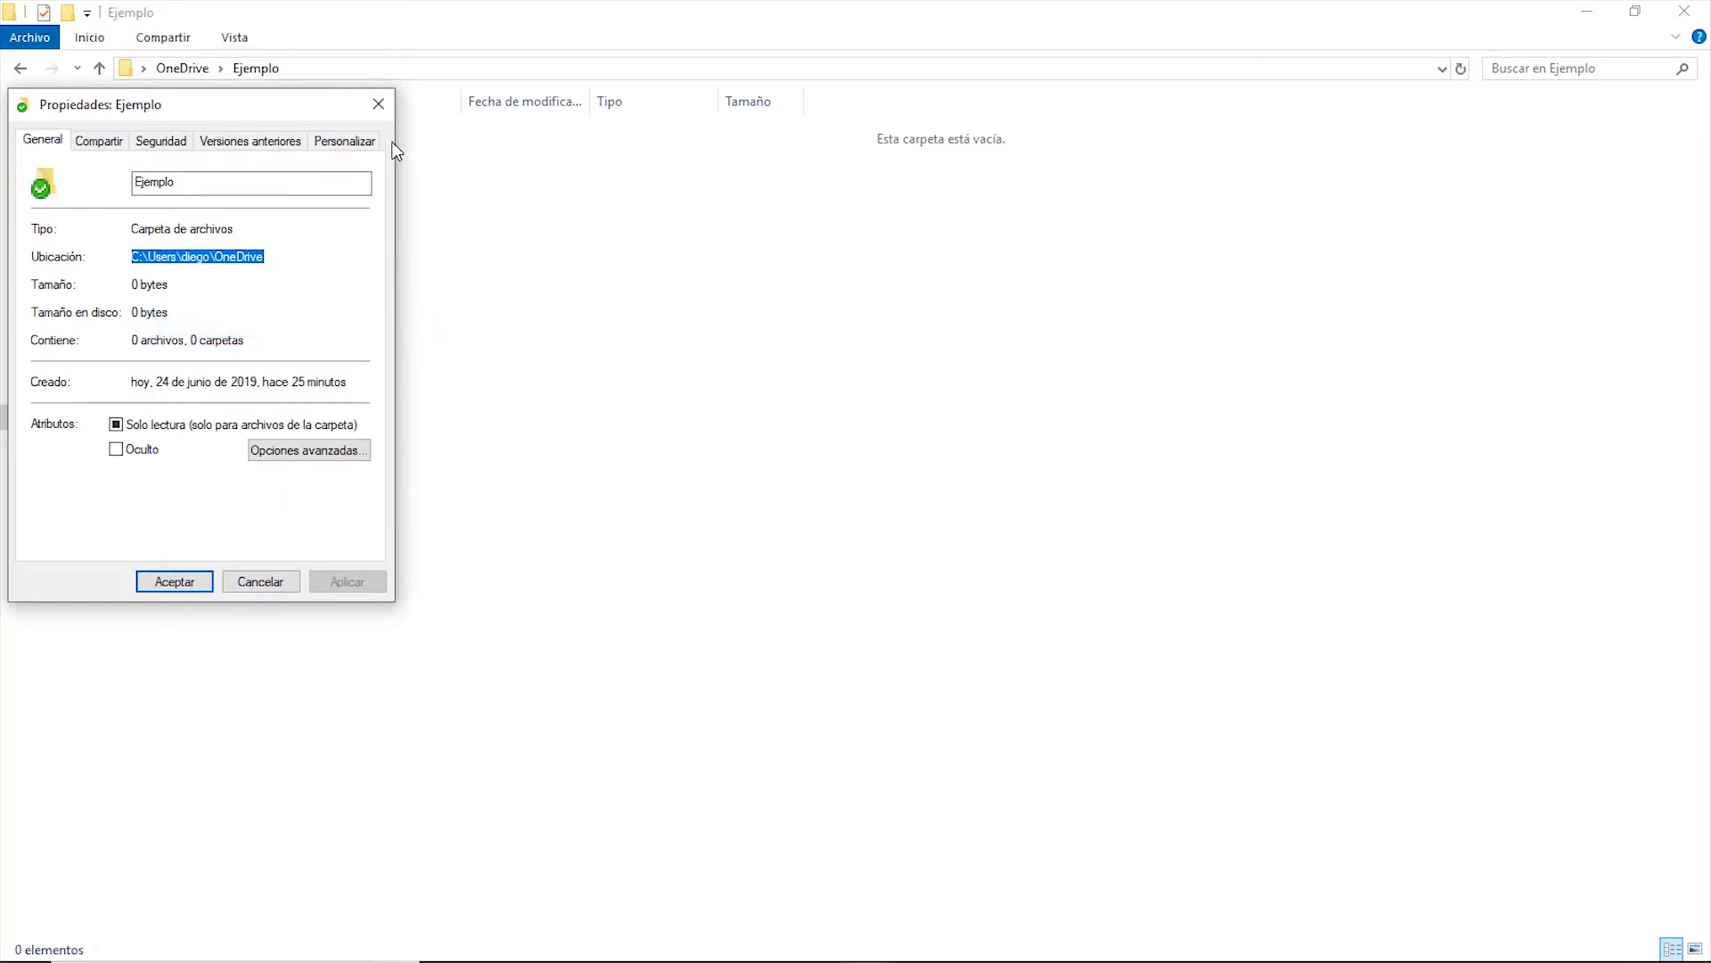
left_click(386, 105)
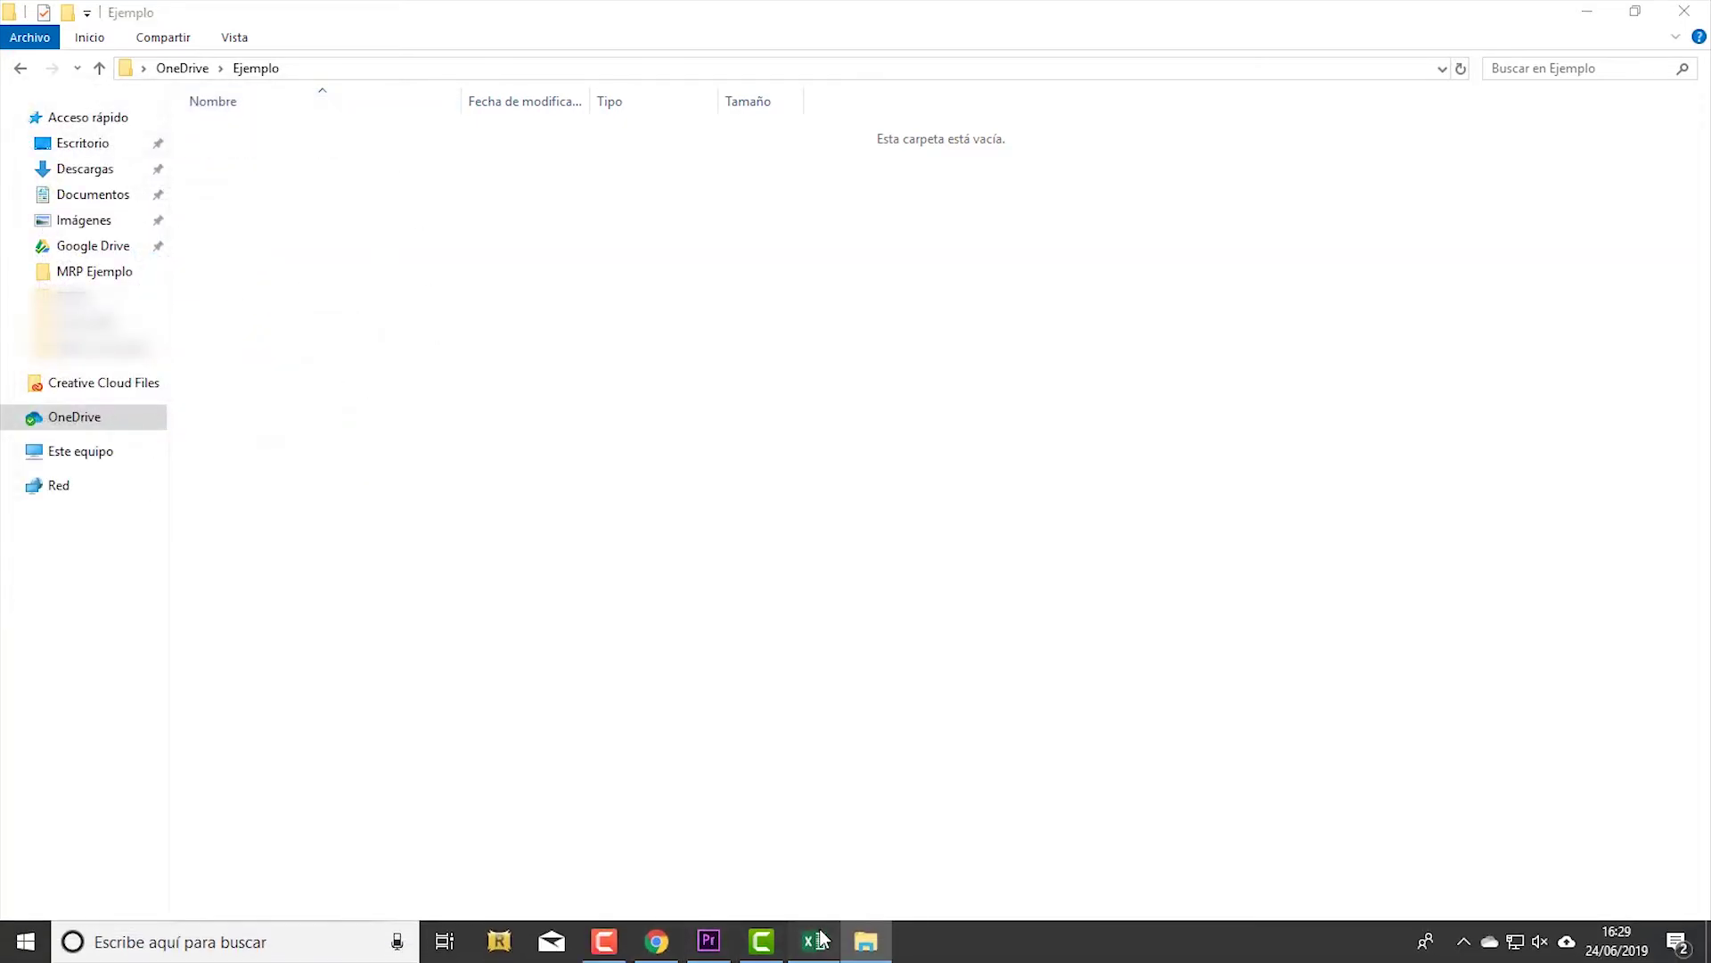
Back in the MRP Excel workbook, replace the path under RUTA DE CARPETA GOOGLE DRIVE with the copied OneDrive path
left_click(814, 942)
left_click(336, 217)
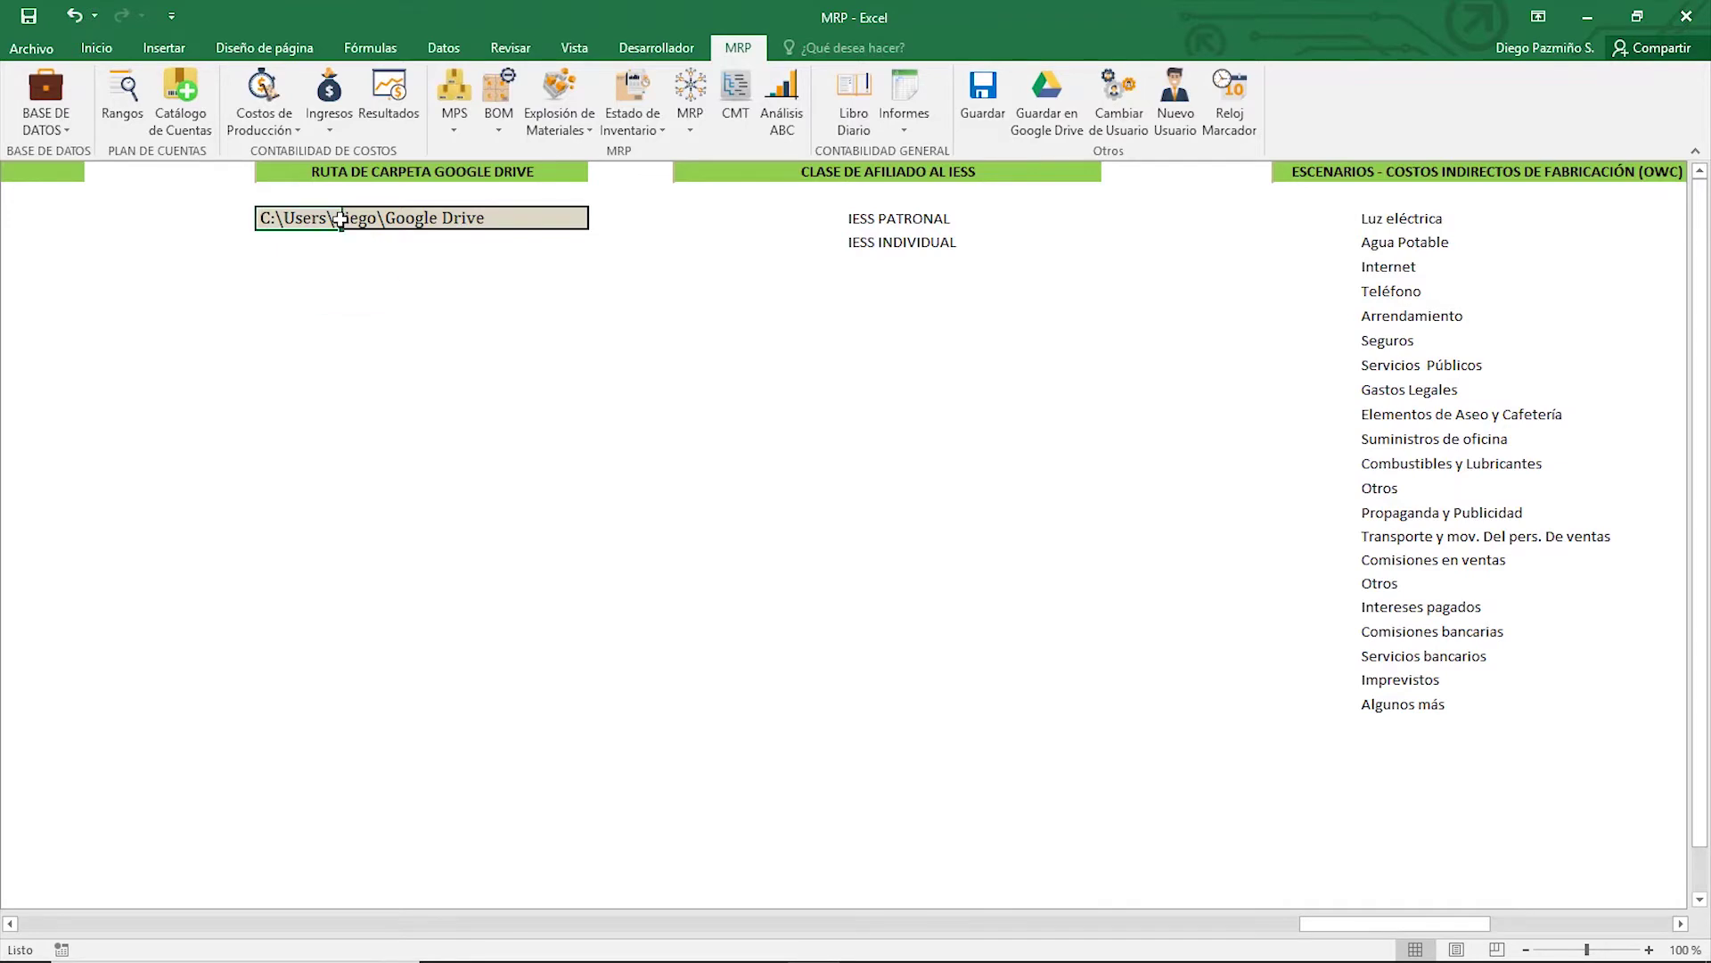
right_click(315, 219)
left_click(298, 301)
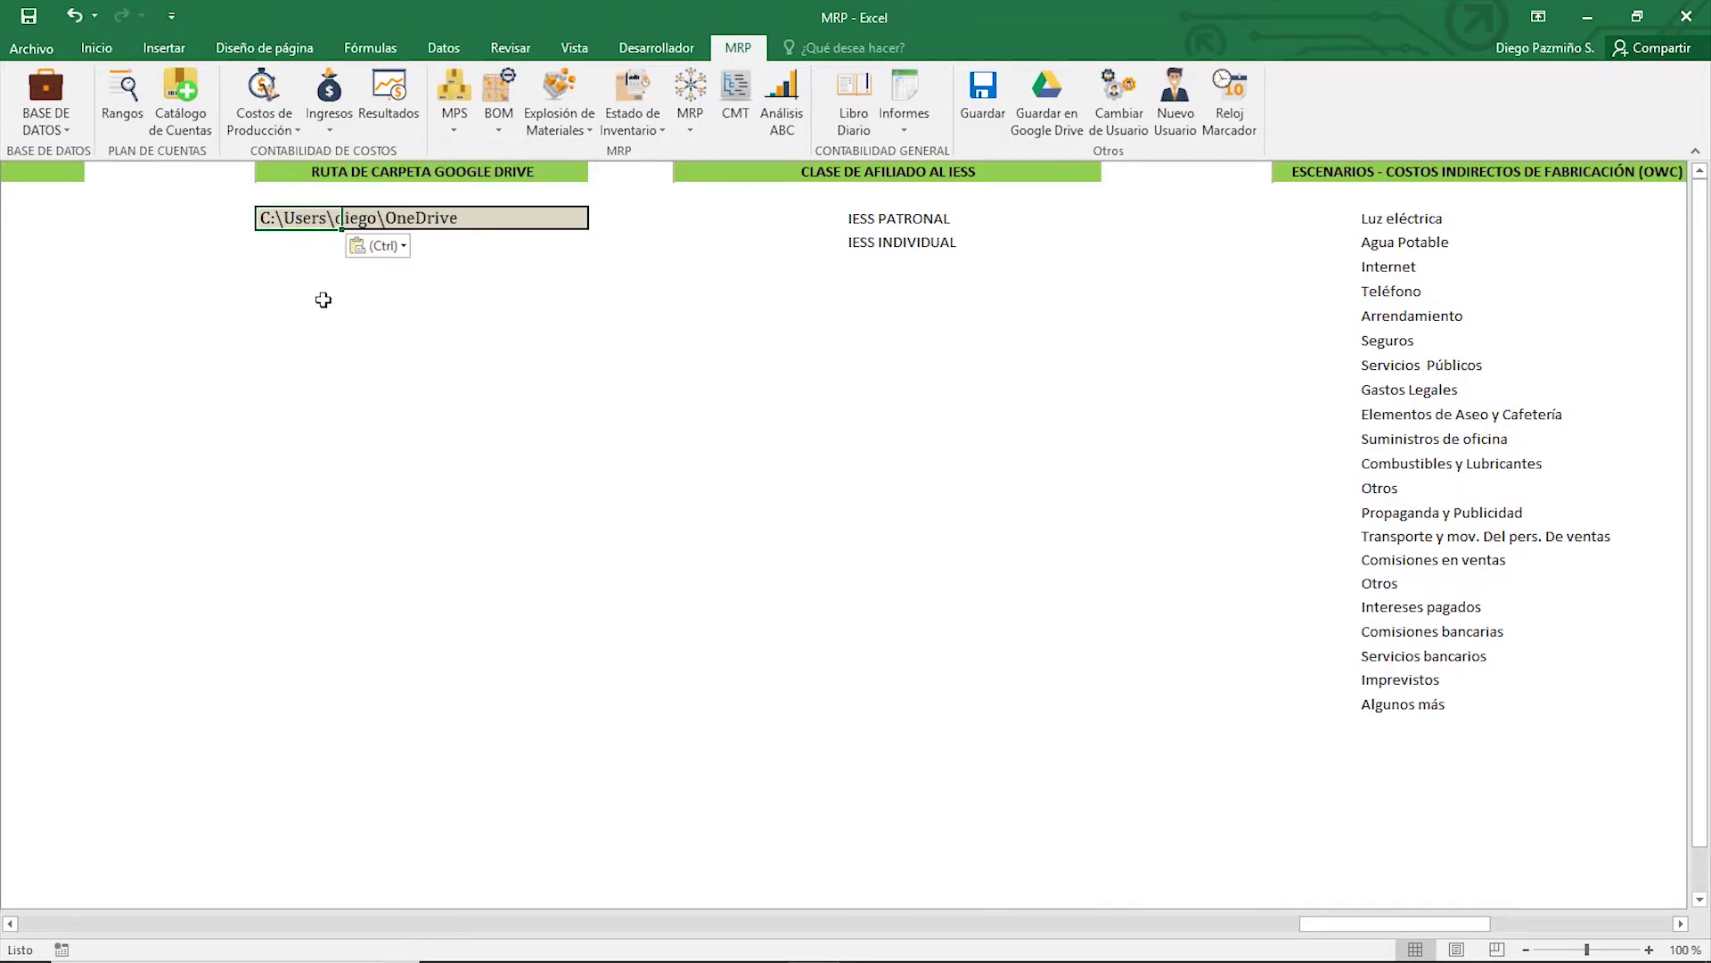
left_click(321, 293)
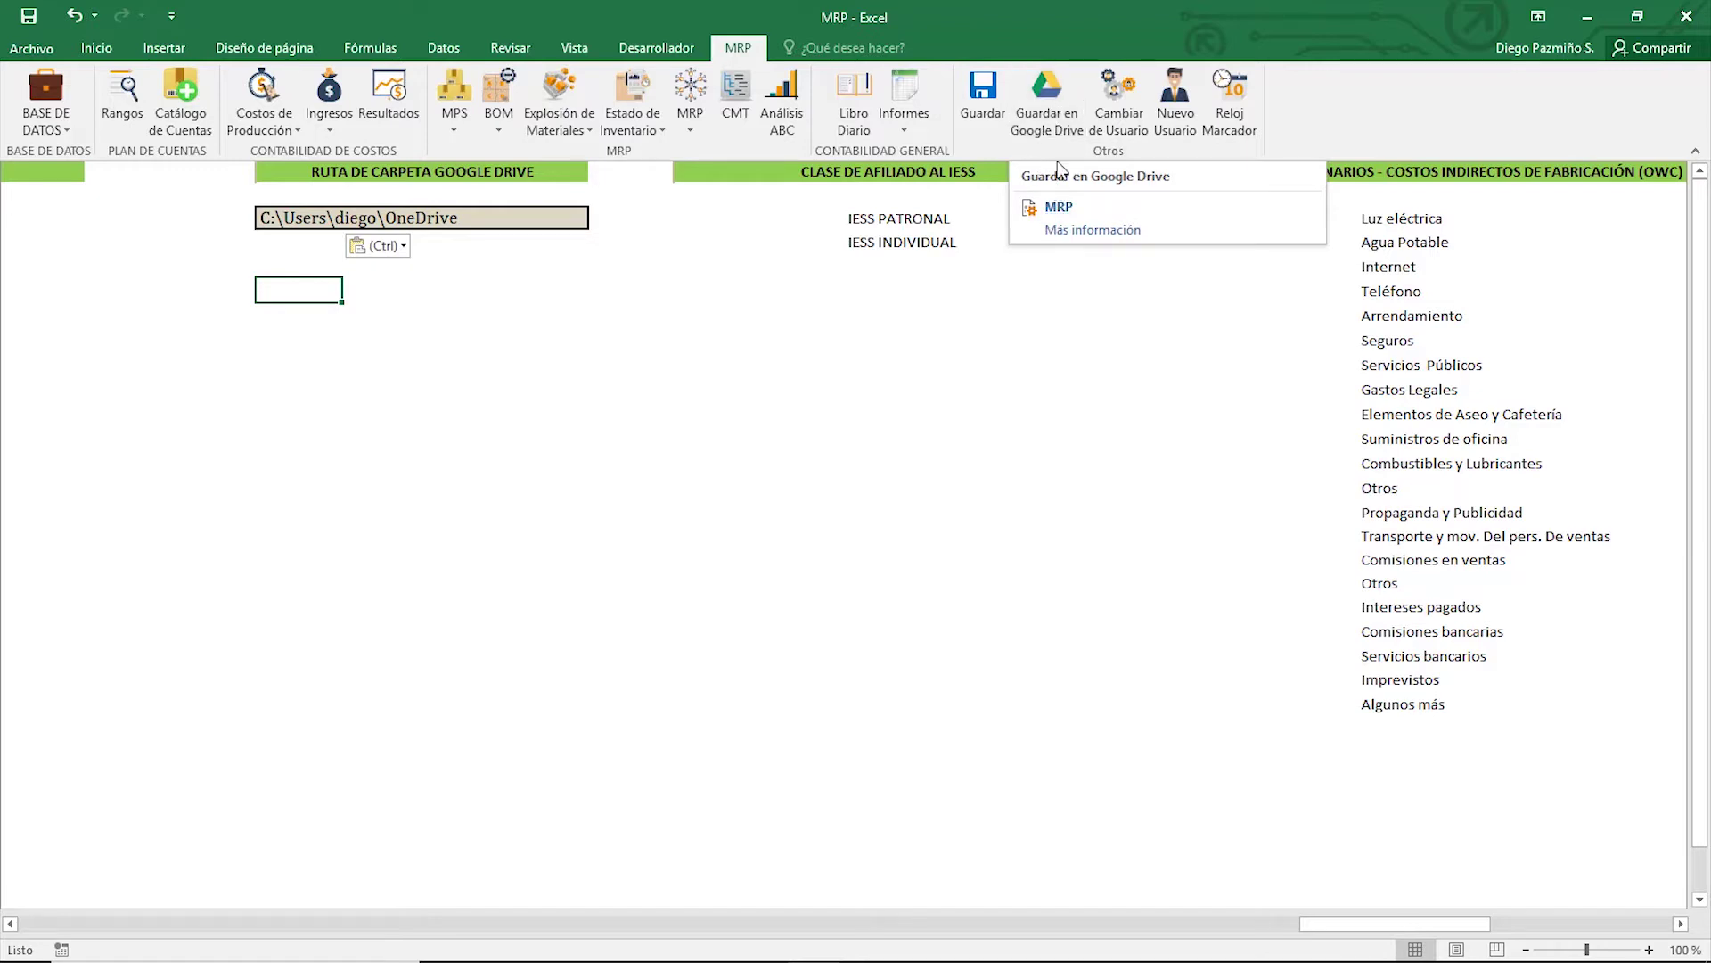
Run Guardar en Google Drive again, then select the saved MRP copy in File Explorer's OneDrive folder
left_click(1056, 116)
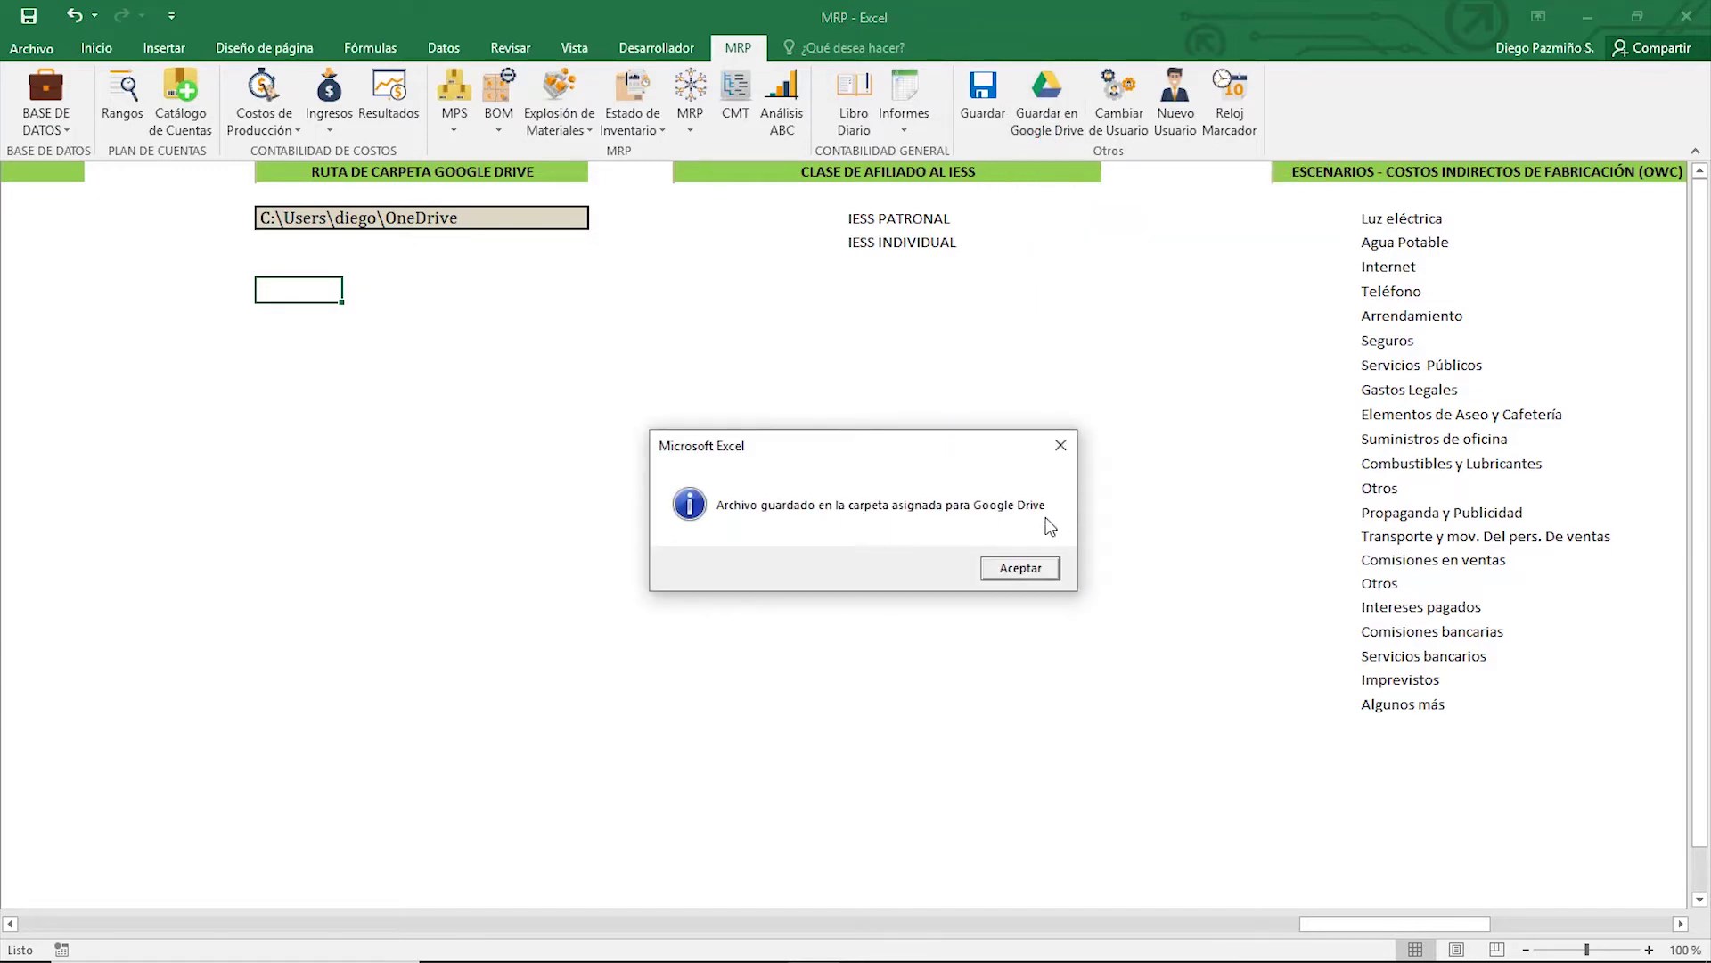
left_click(1018, 569)
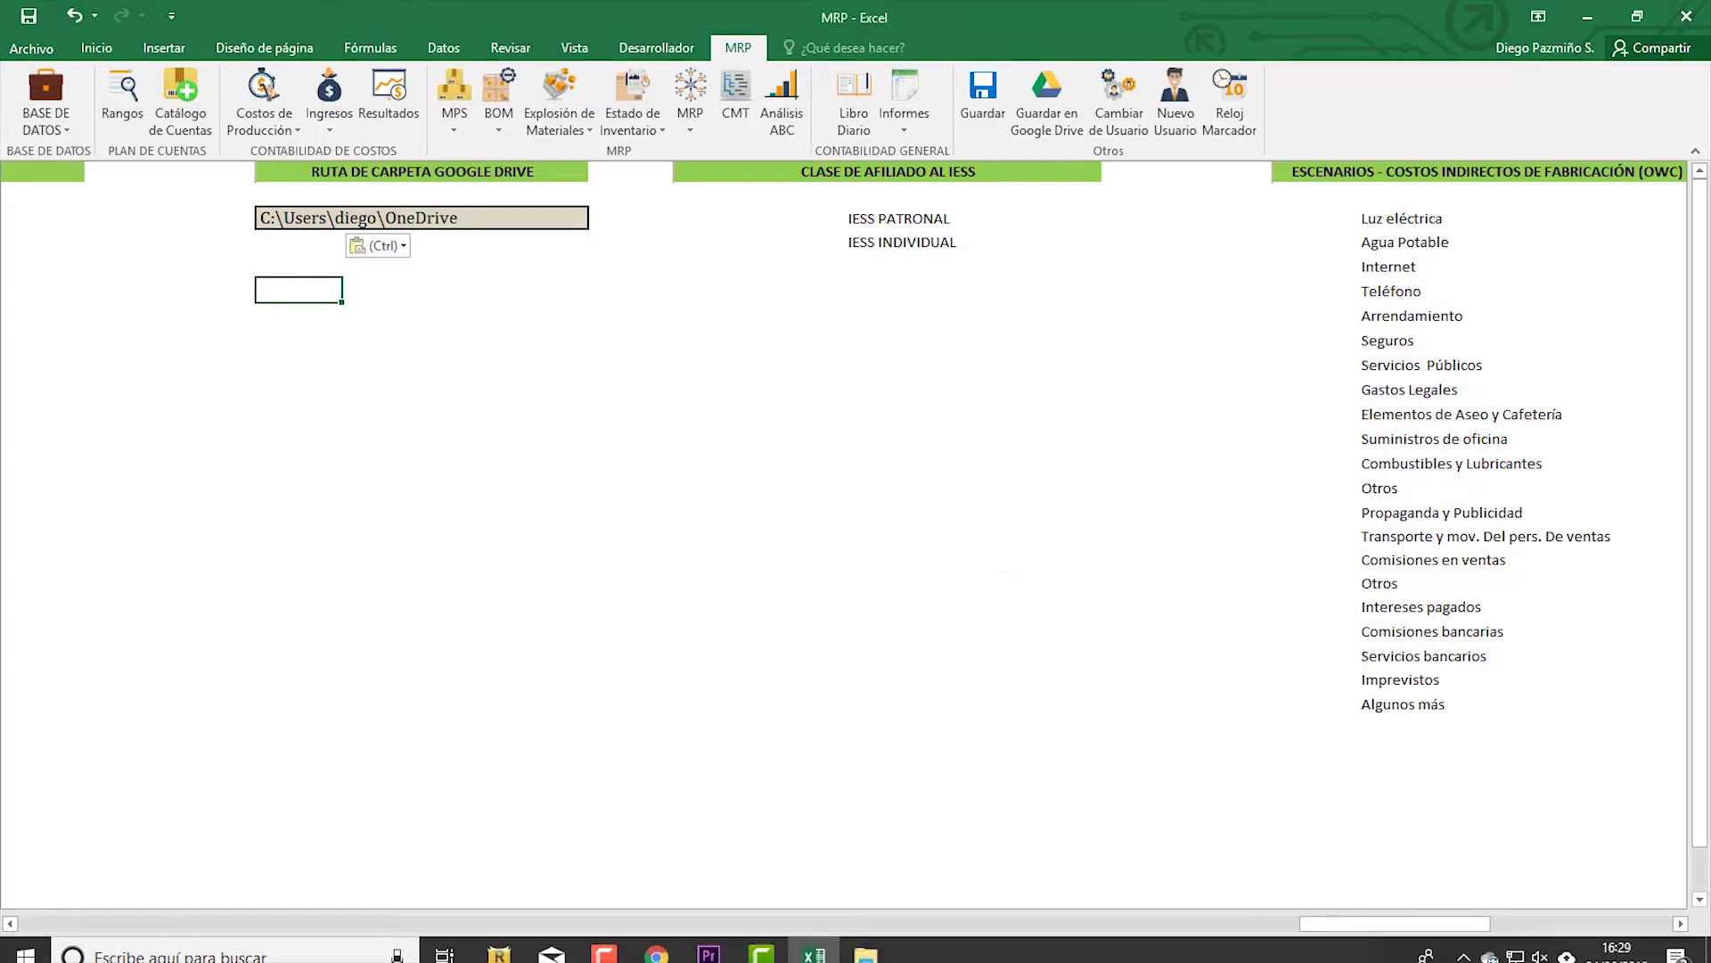
left_click(865, 941)
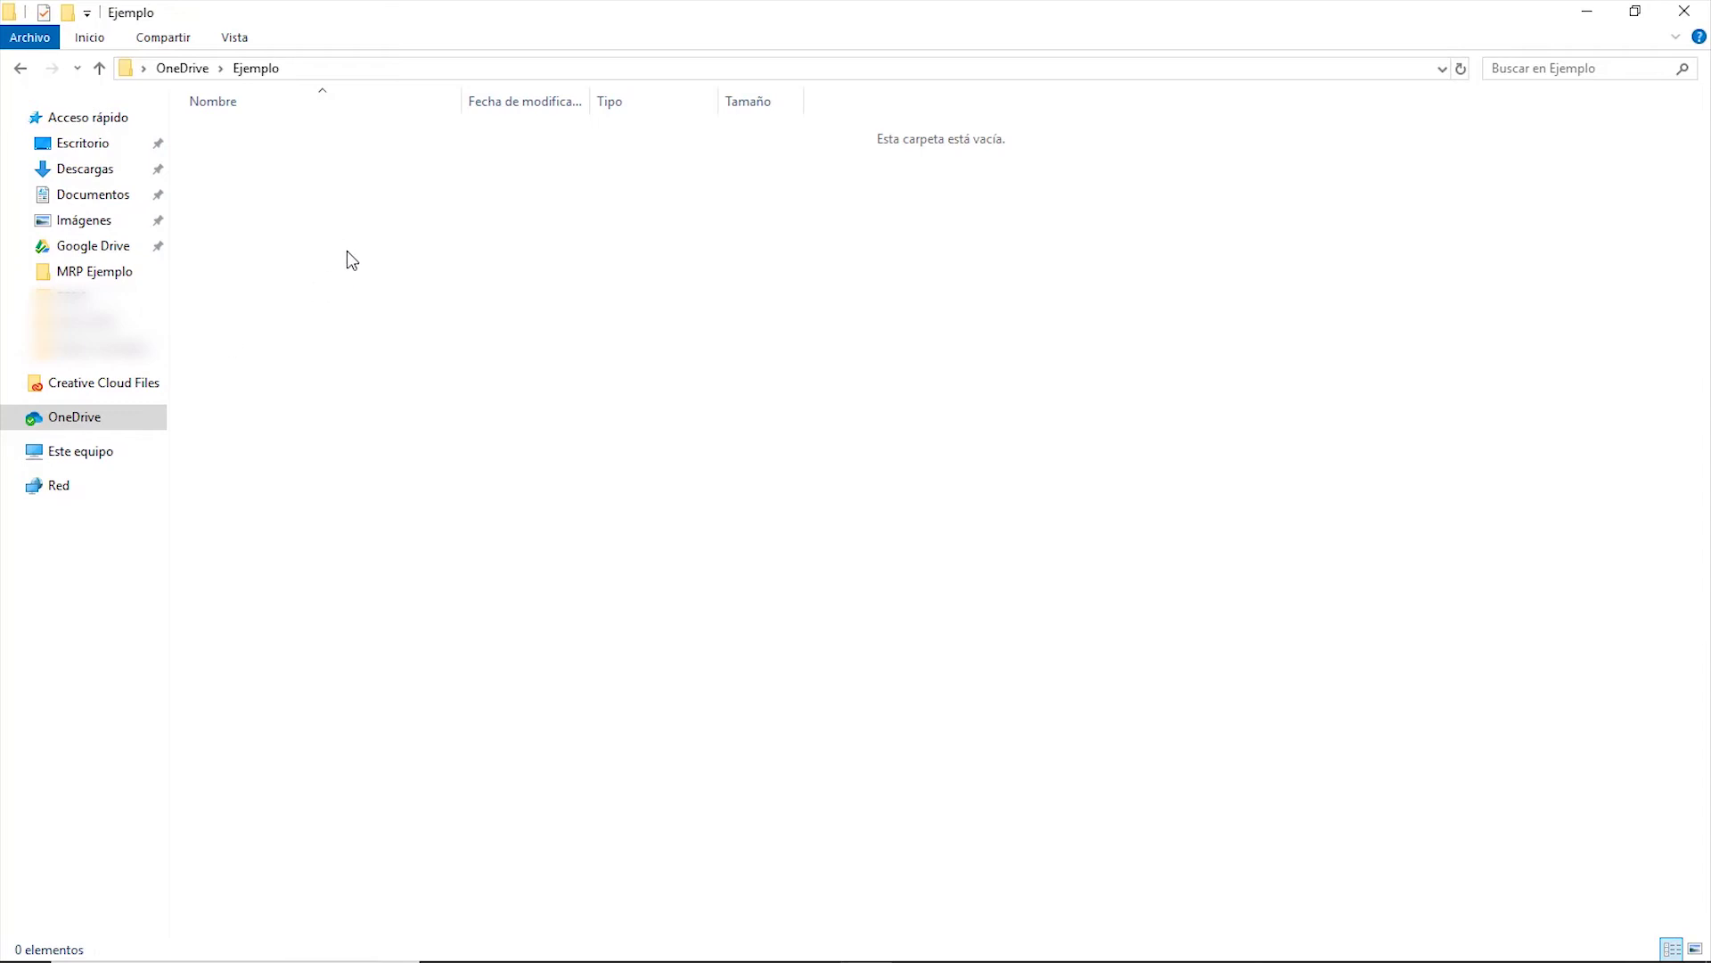
left_click(19, 68)
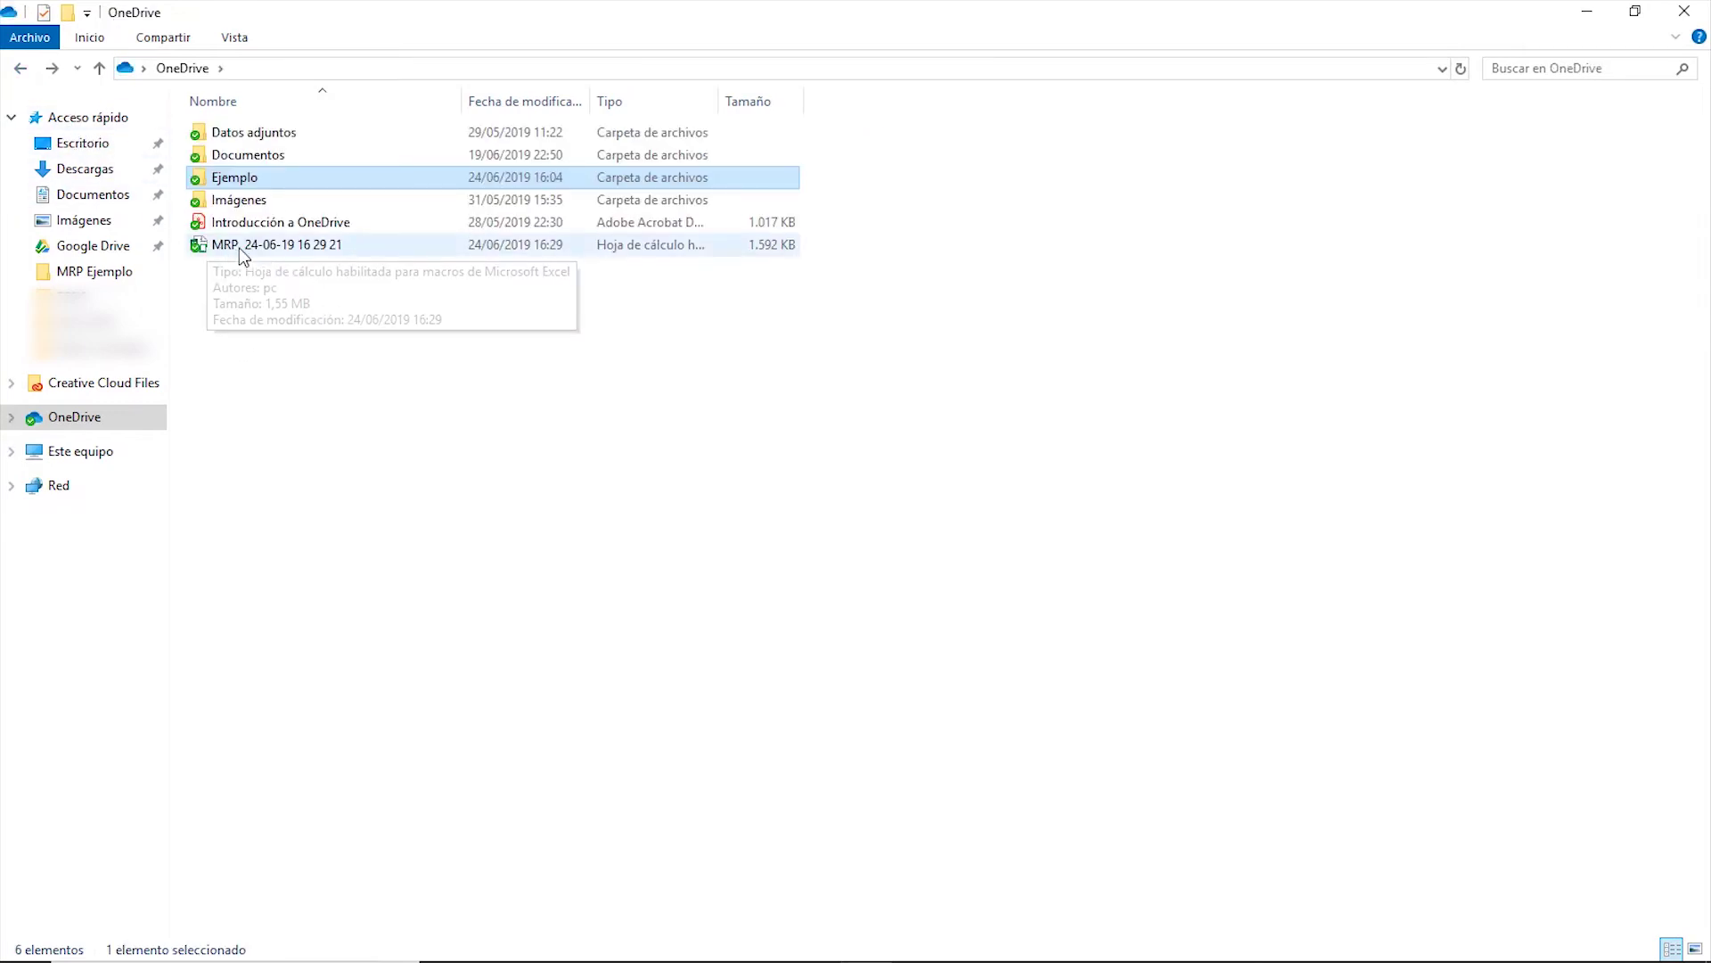
left_click(269, 246)
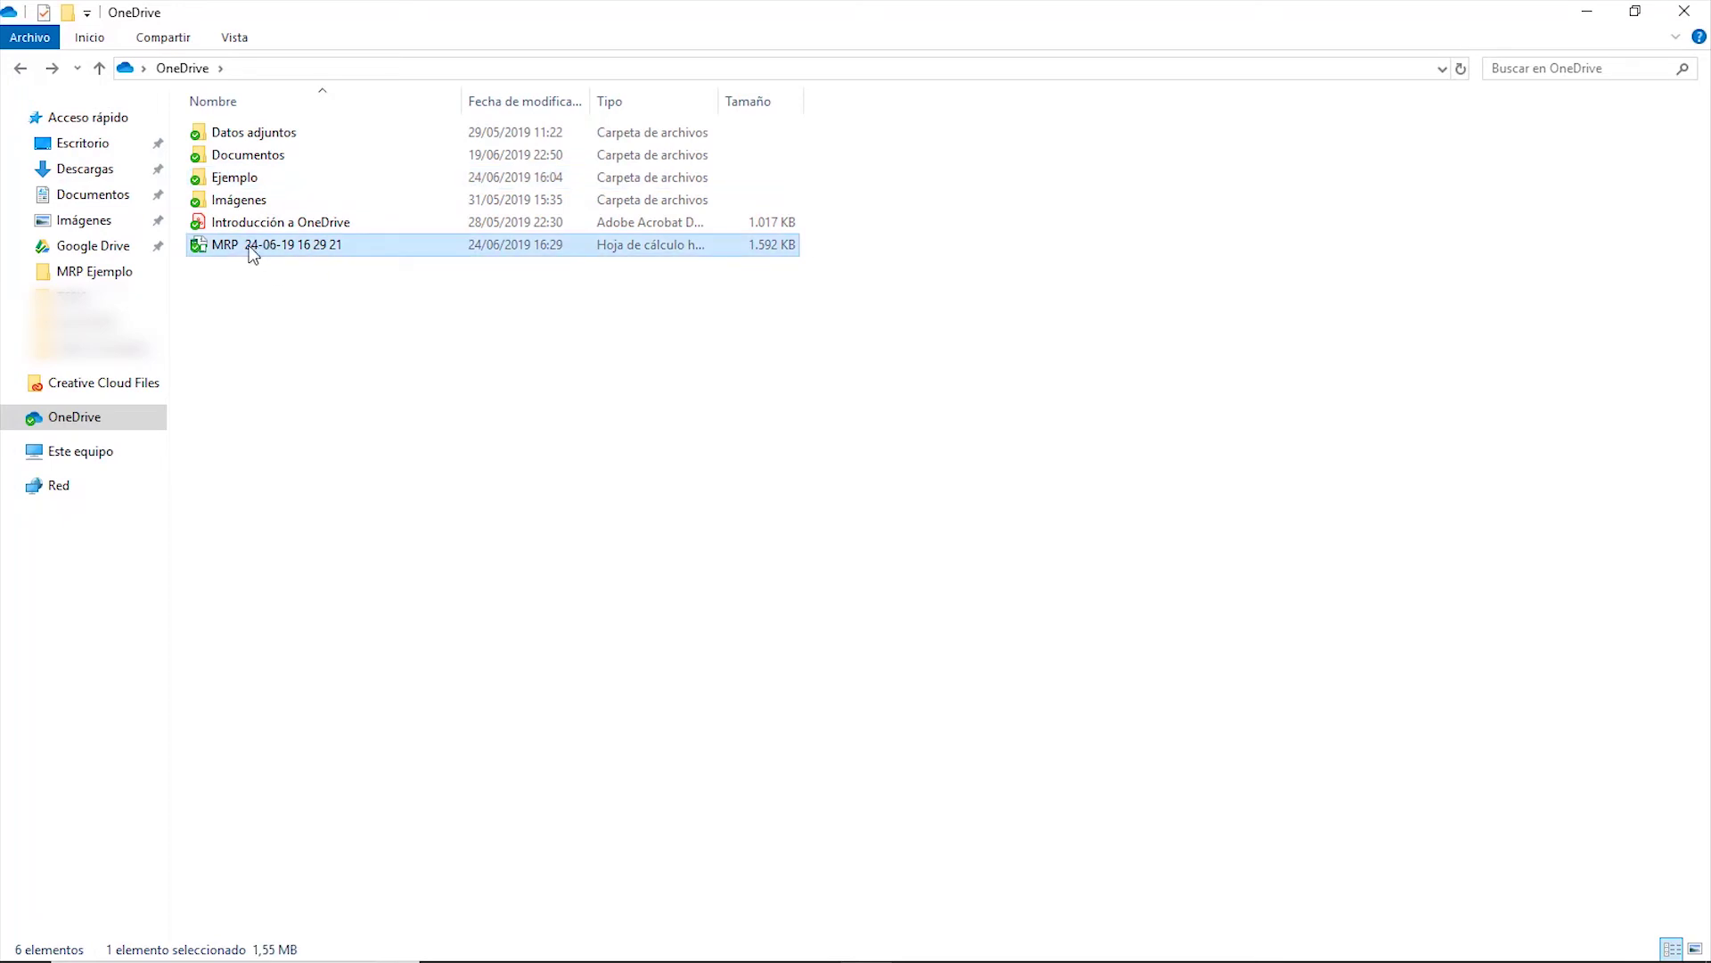
left_click_drag(250, 244, 255, 175)
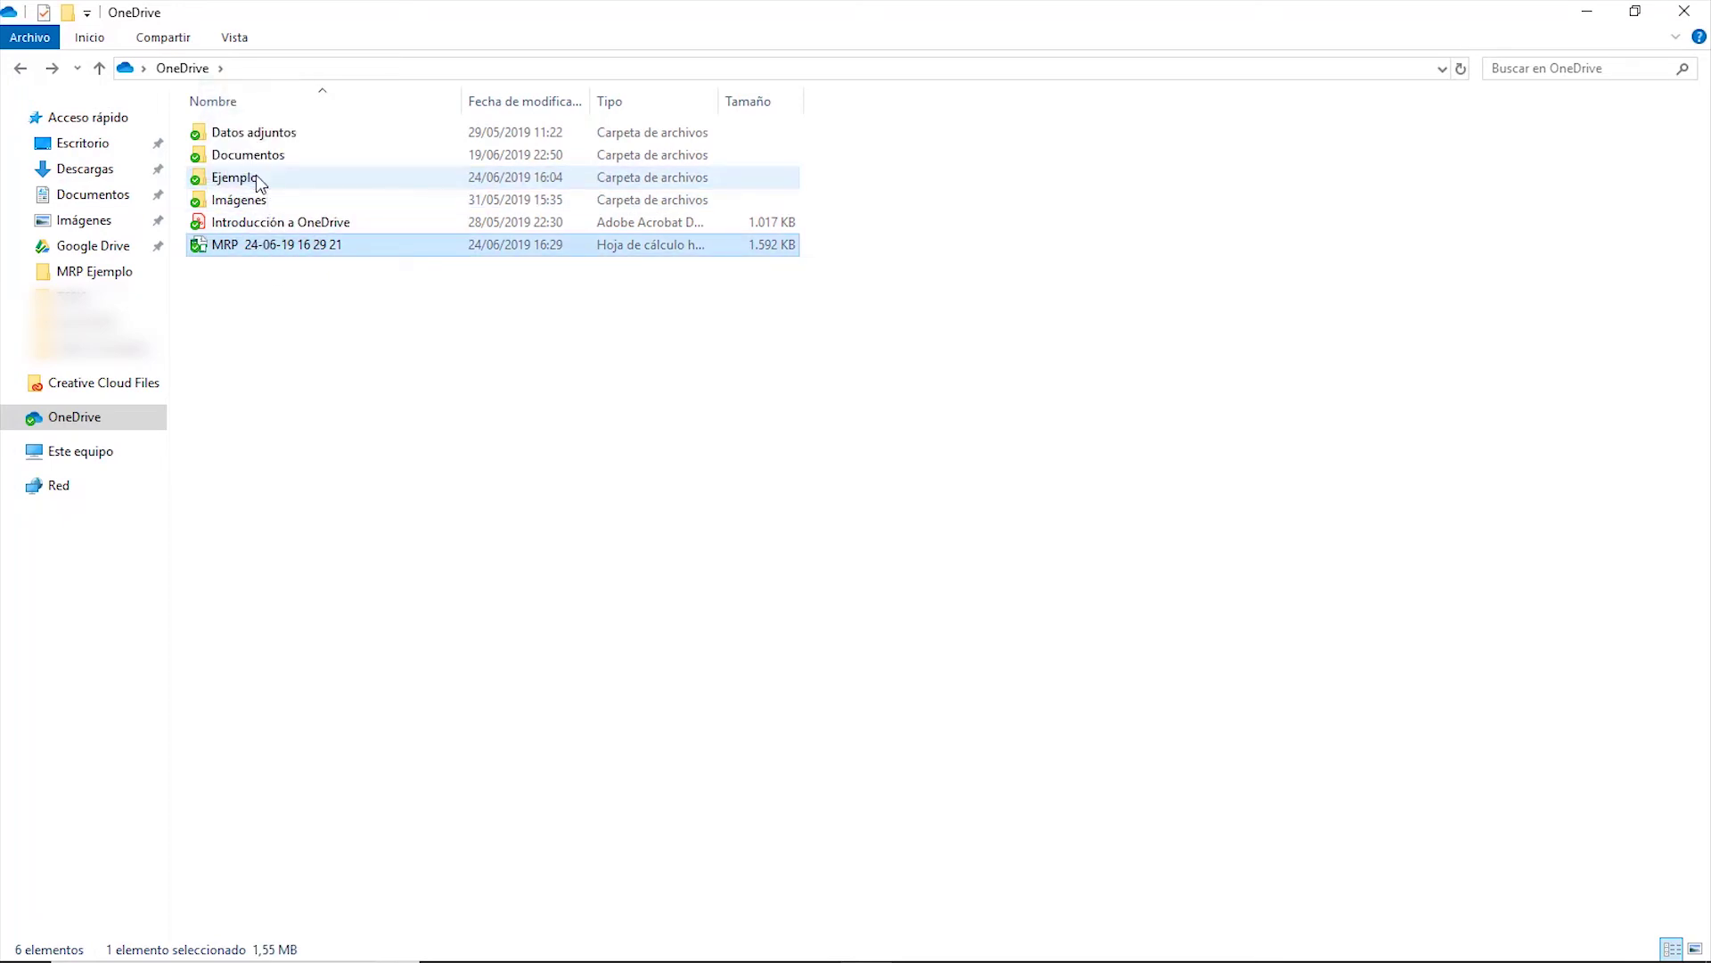
double_click(237, 178)
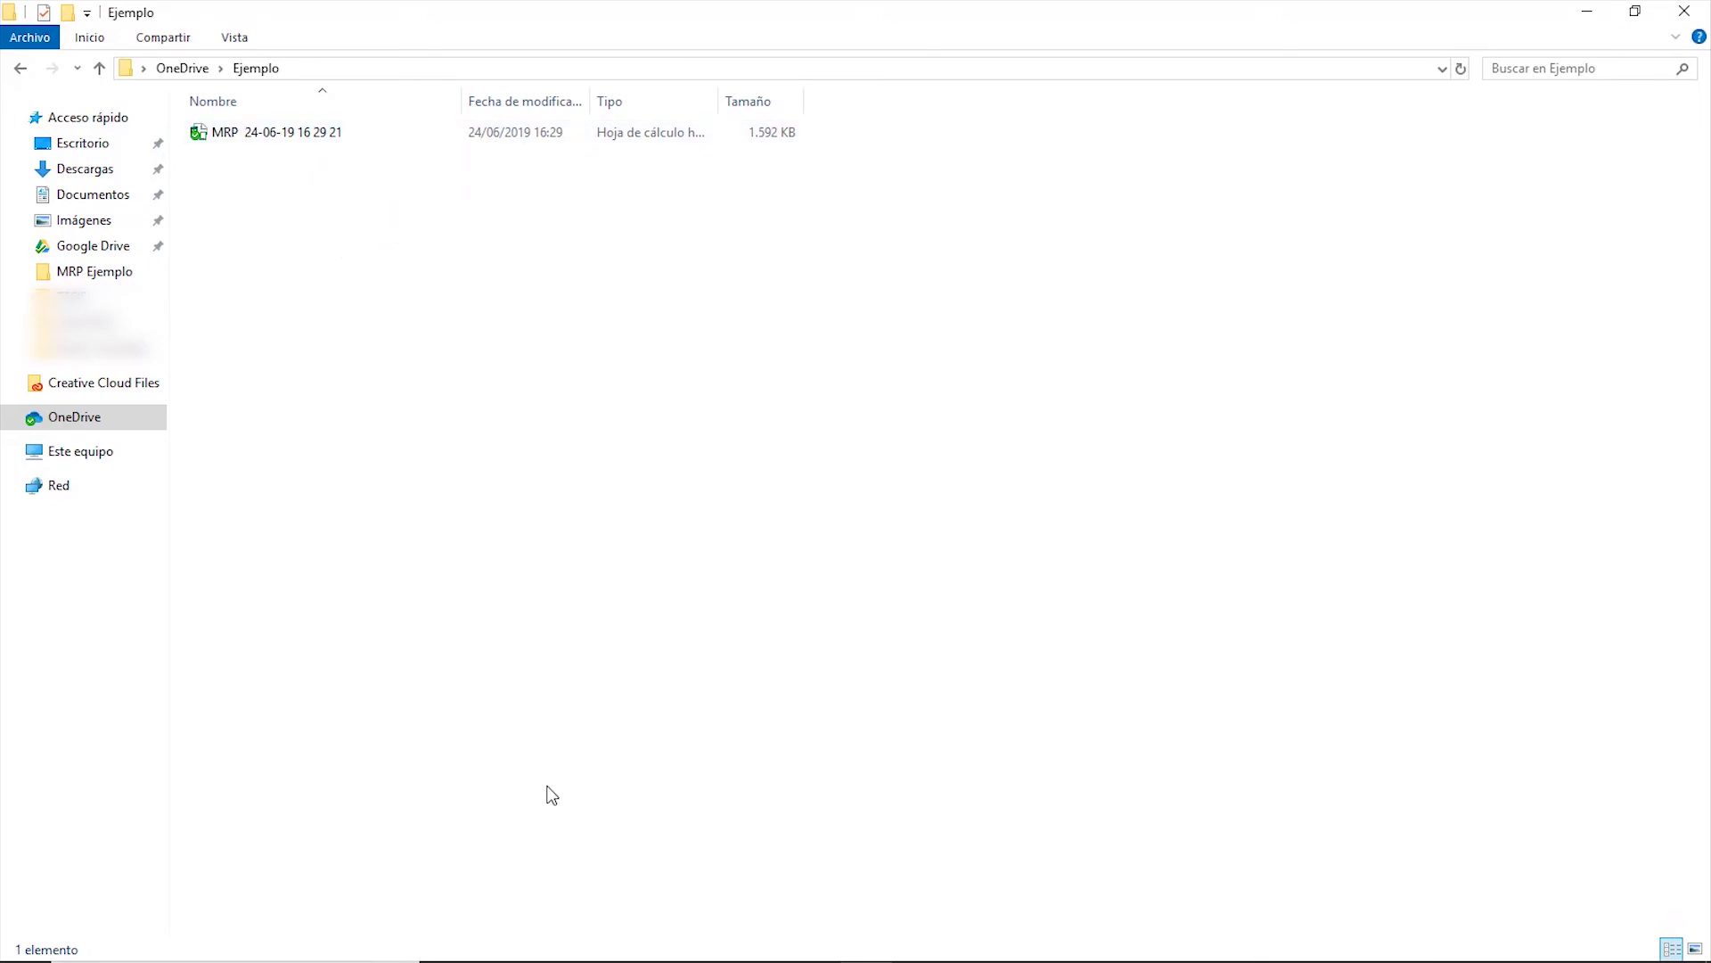
Back in the MRP Excel workbook, select the RUTA DE CARPETA GOOGLE DRIVE header, save the workbook with Guardar, and dismiss the confirmation
left_click(813, 941)
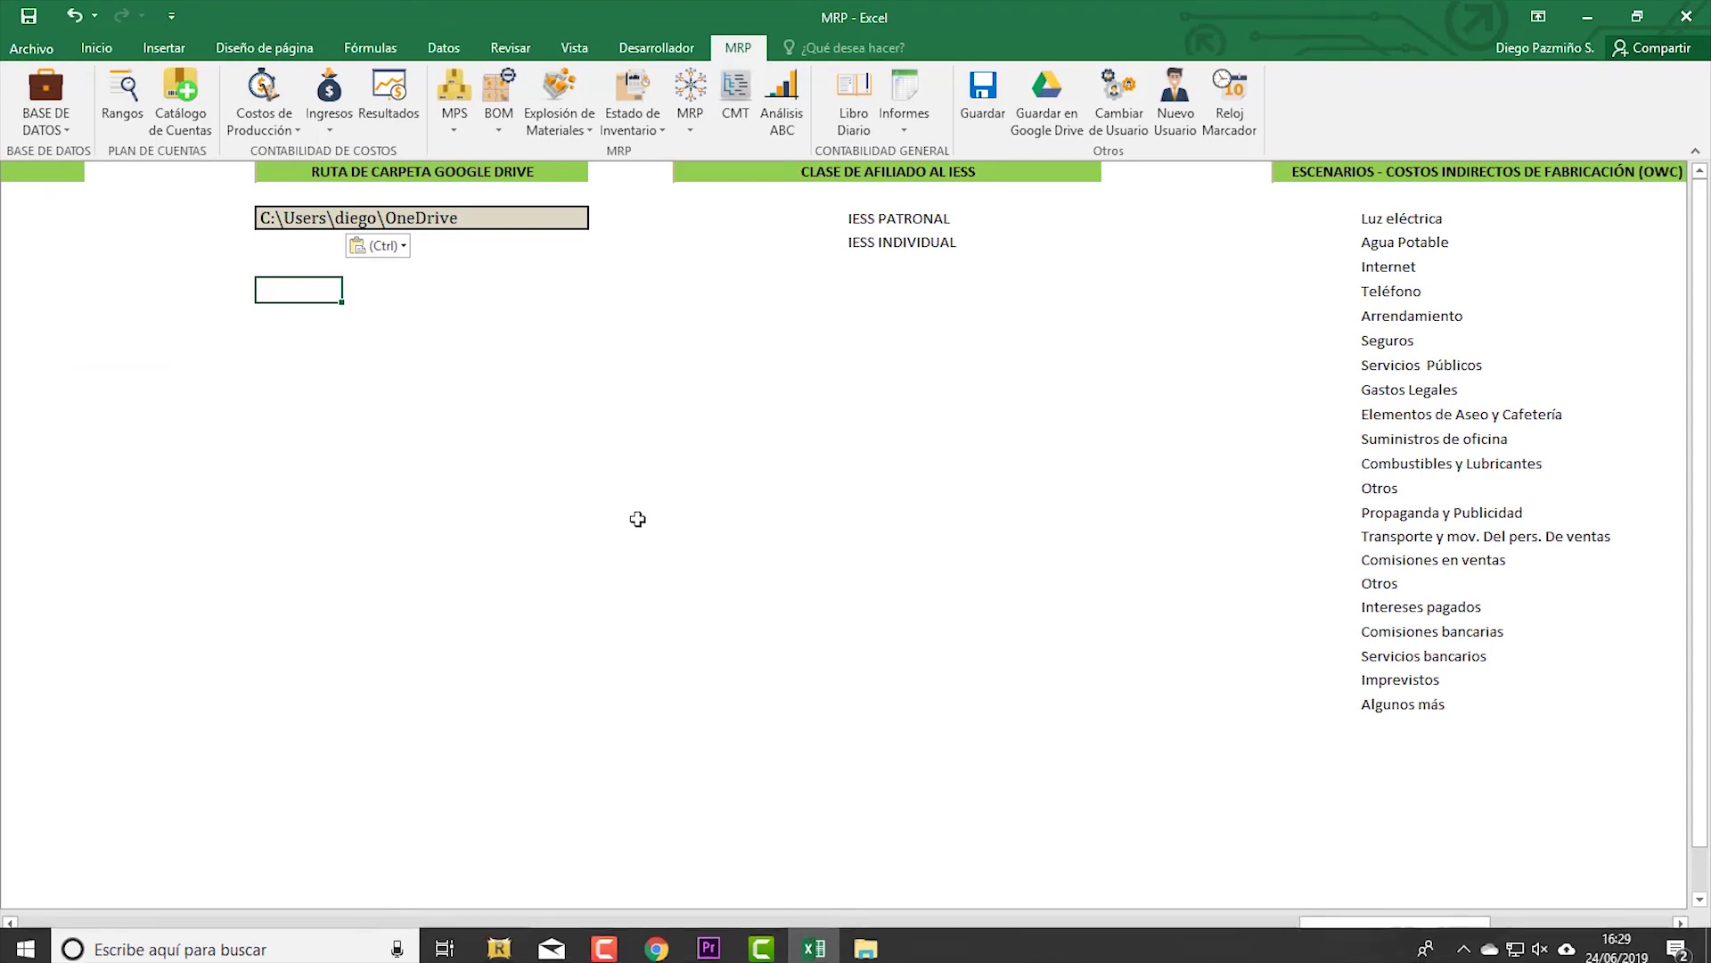
left_click(383, 168)
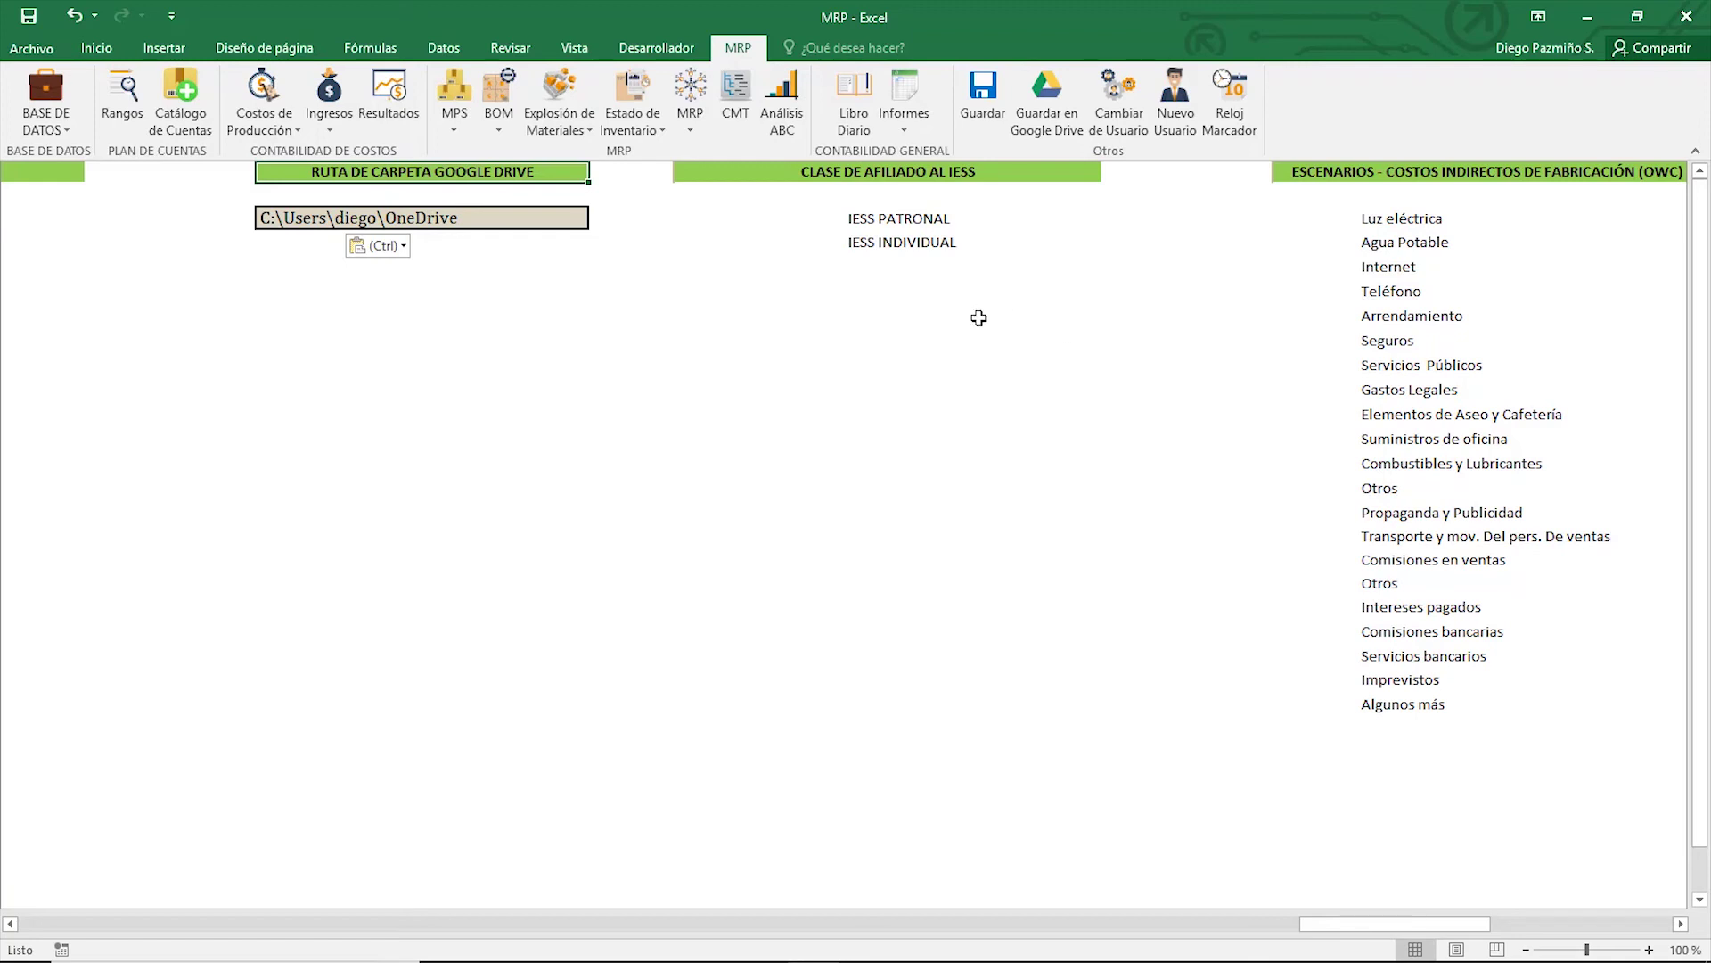
left_click(984, 107)
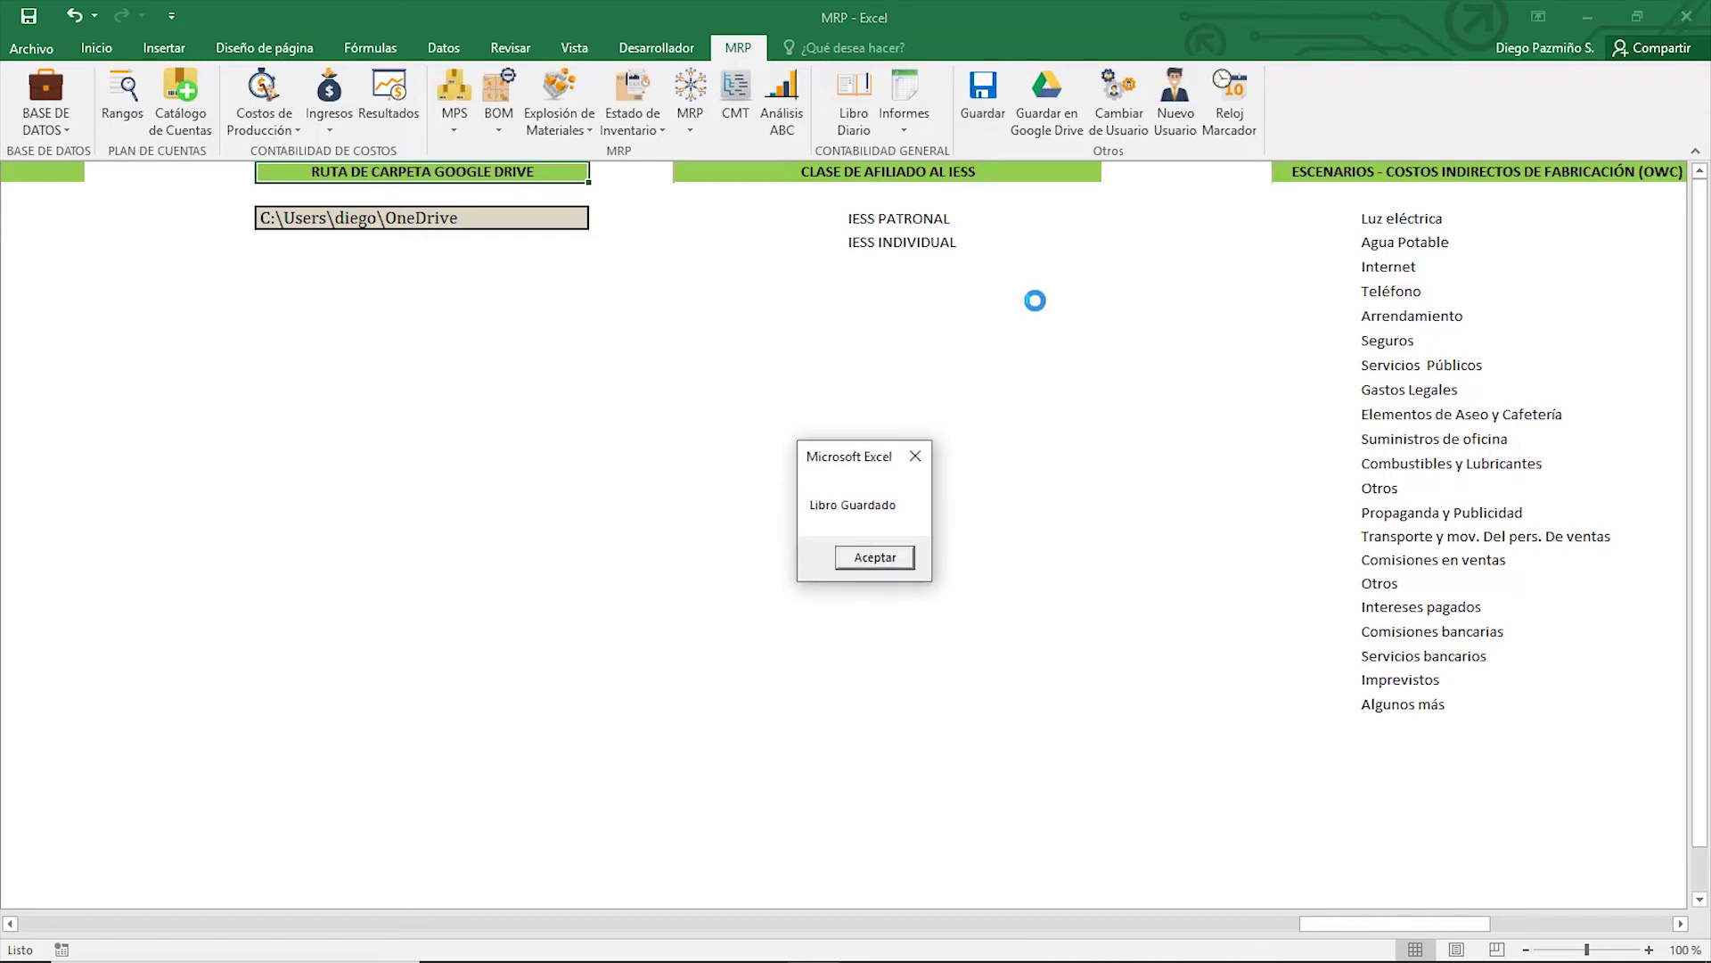
left_click(872, 556)
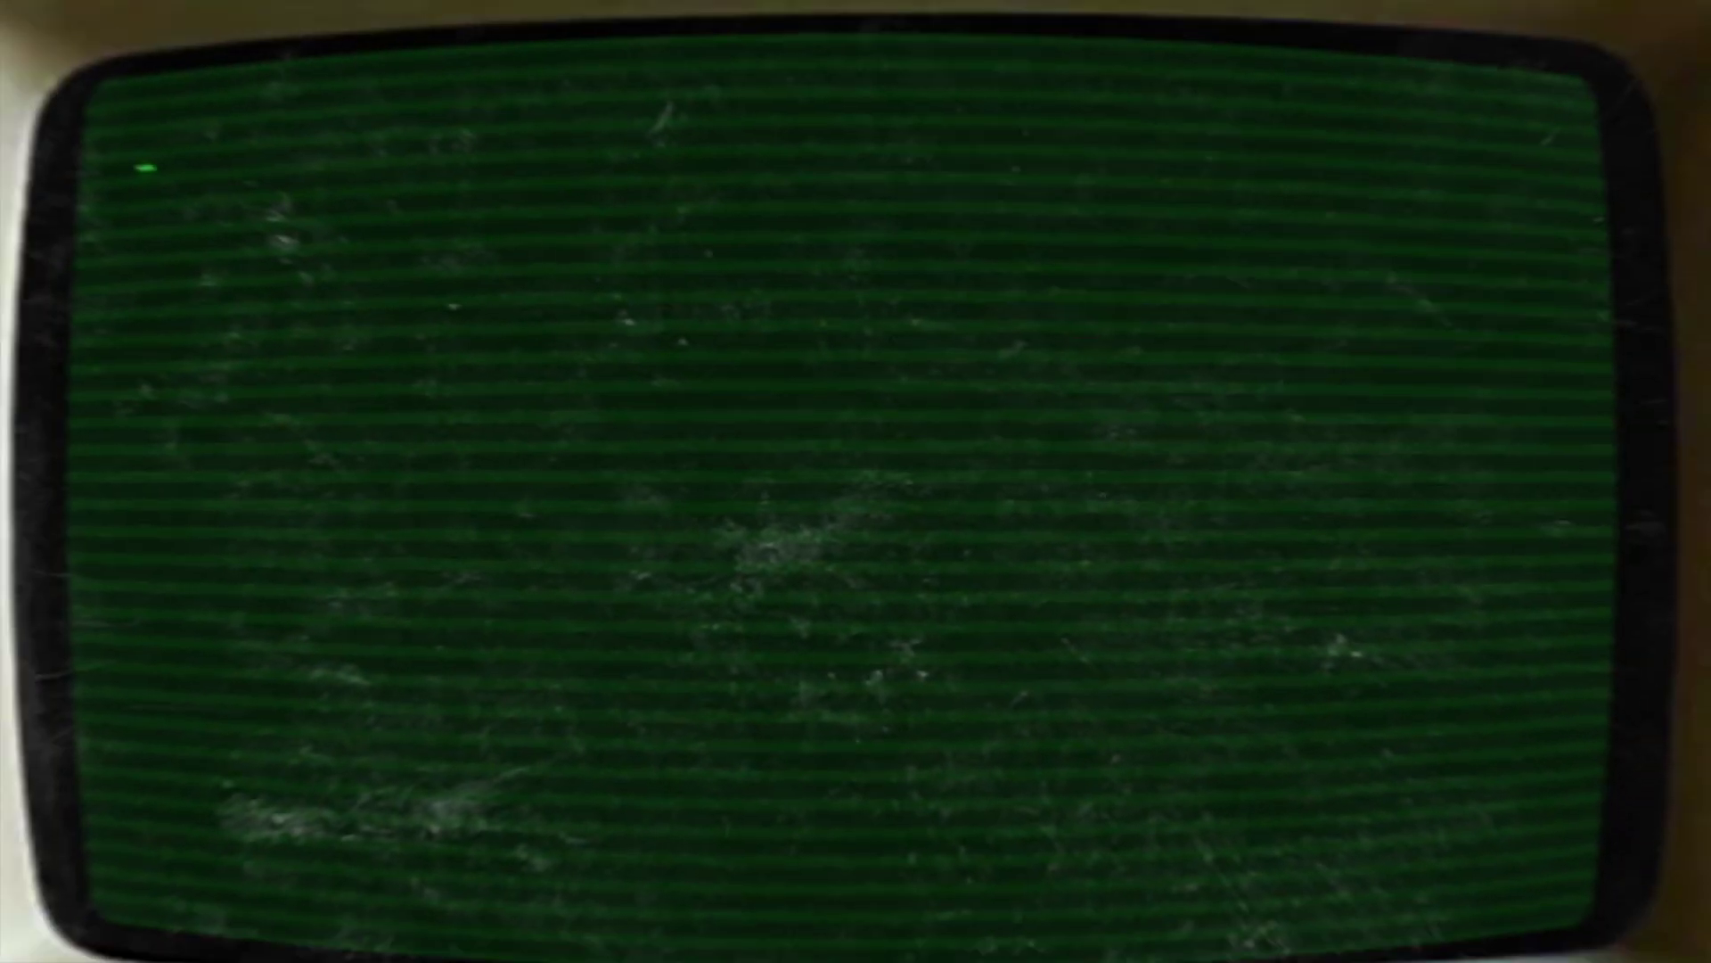